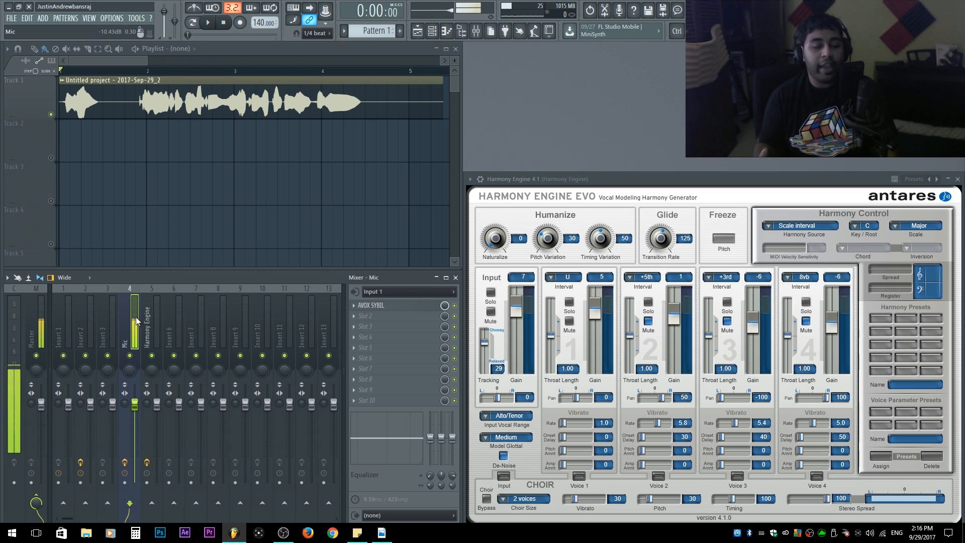
Route the Mic mixer track into the Harmony Engine track instead of the master
left_click(647, 178)
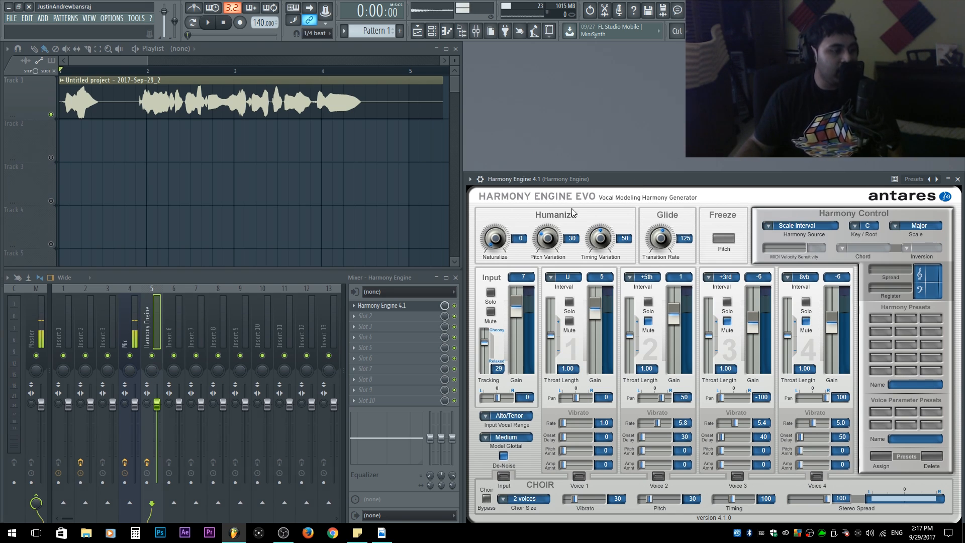
left_click(131, 321)
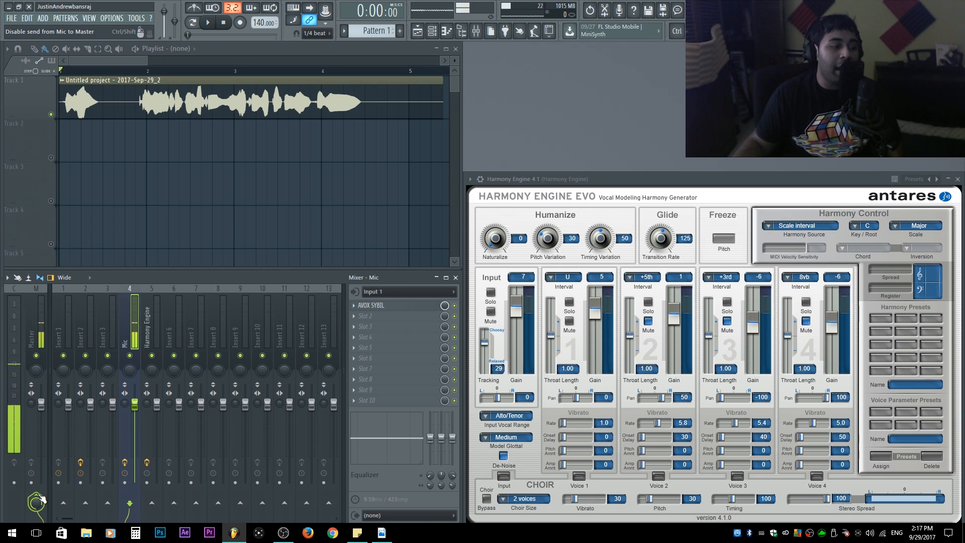
left_click(151, 502)
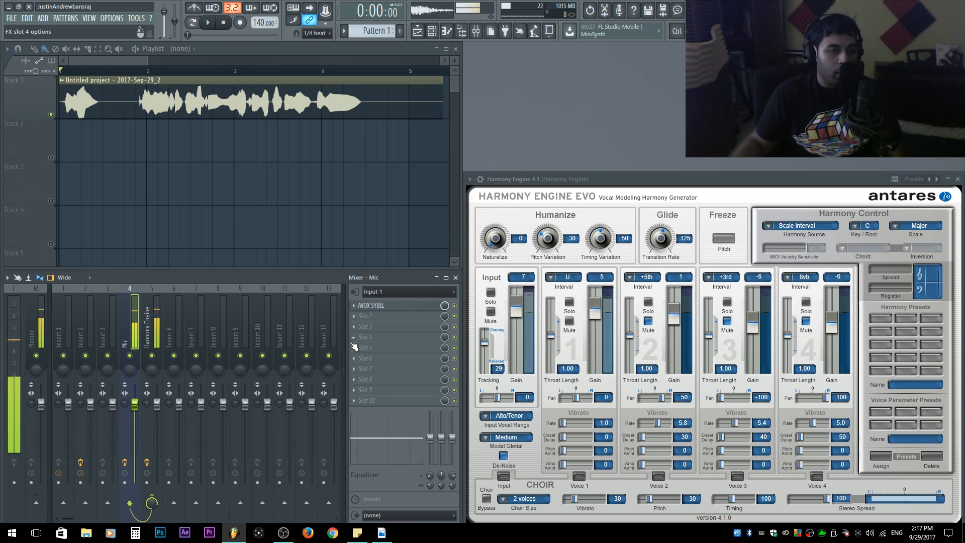
Unmute harmony voices 2, 3 and 4 and set Voice 1's interval to +7th
left_click(726, 322)
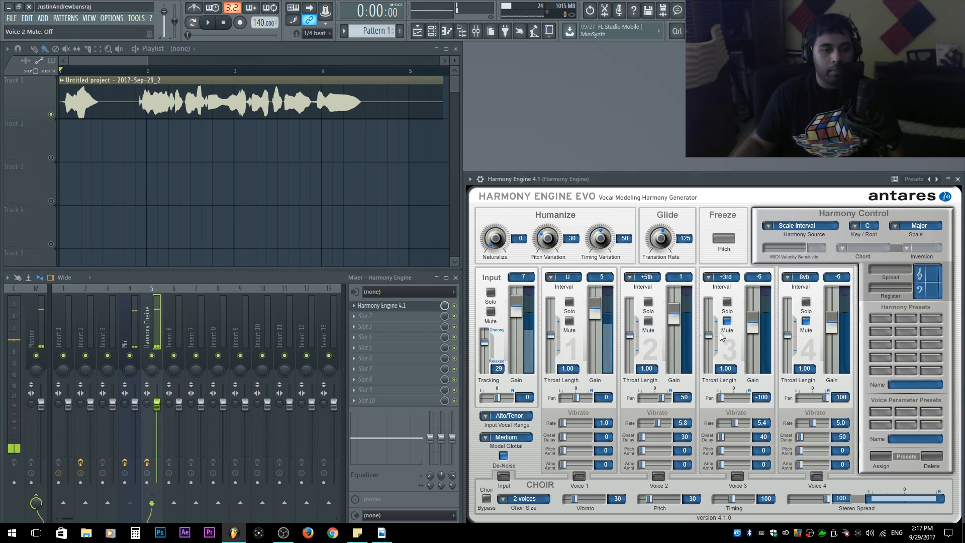
left_click(727, 324)
left_click(805, 322)
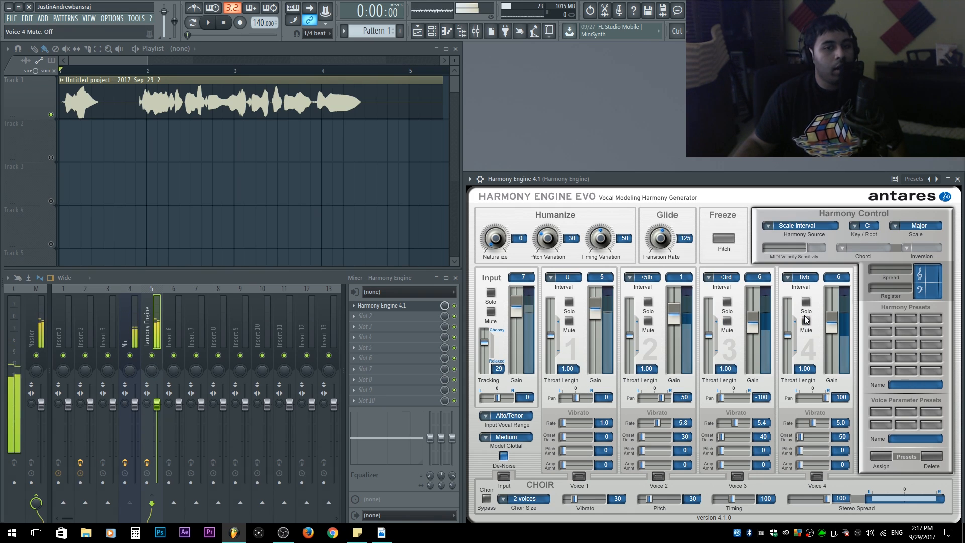
left_click(565, 277)
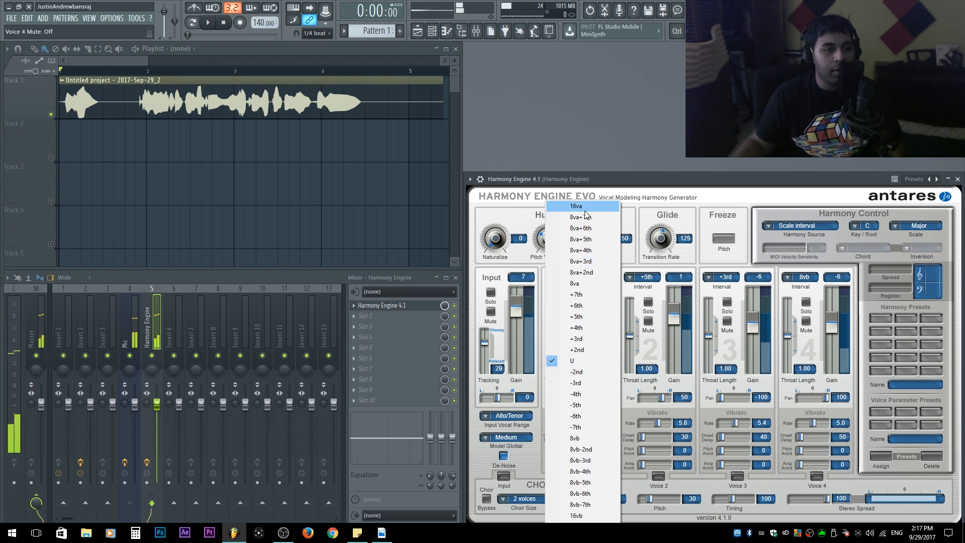
left_click(595, 294)
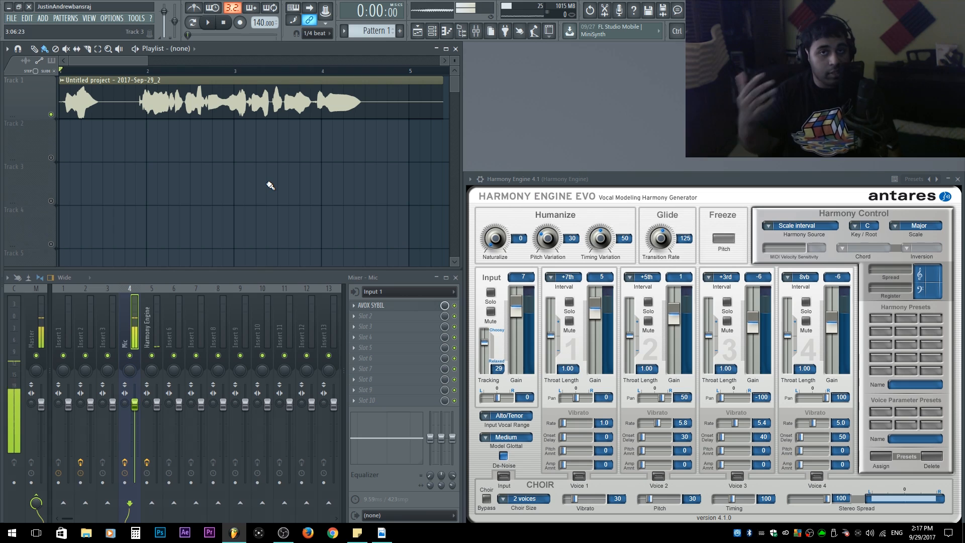
Inspect the vocal clip's channel settings and the Miku note sequence in Piapro Studio, closing both and restoring the playlist's position
double_click(292, 84)
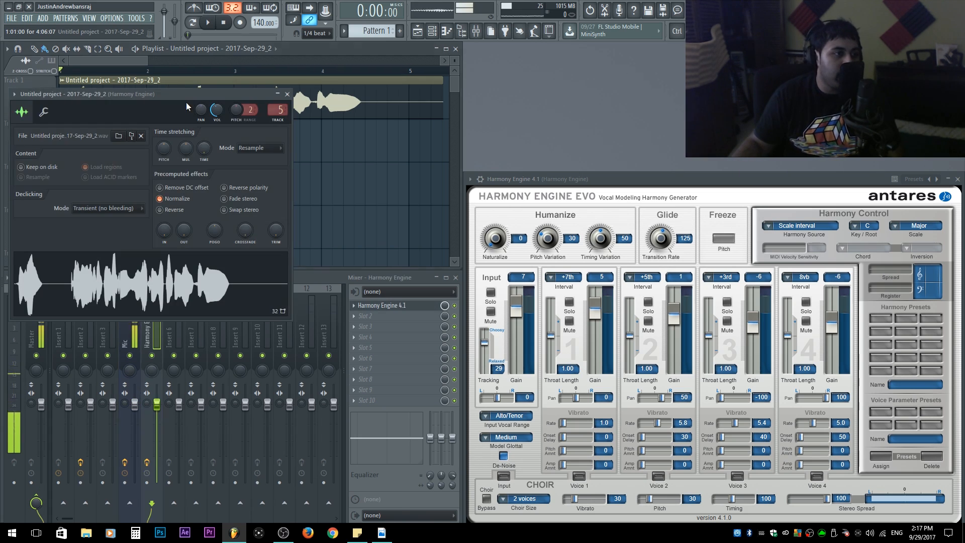
left_click(287, 94)
left_click_drag(309, 50, 435, 76)
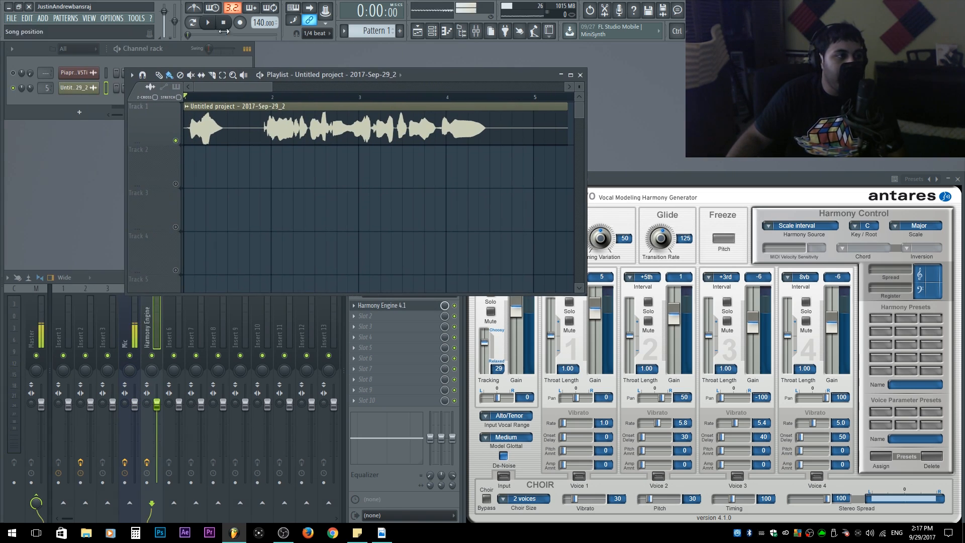
left_click(89, 80)
left_click(173, 221)
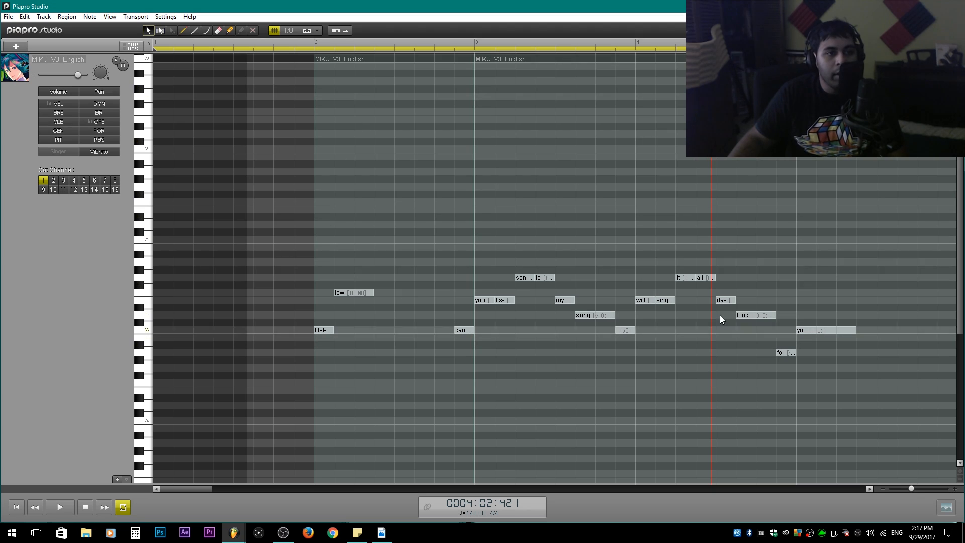
left_click(953, 6)
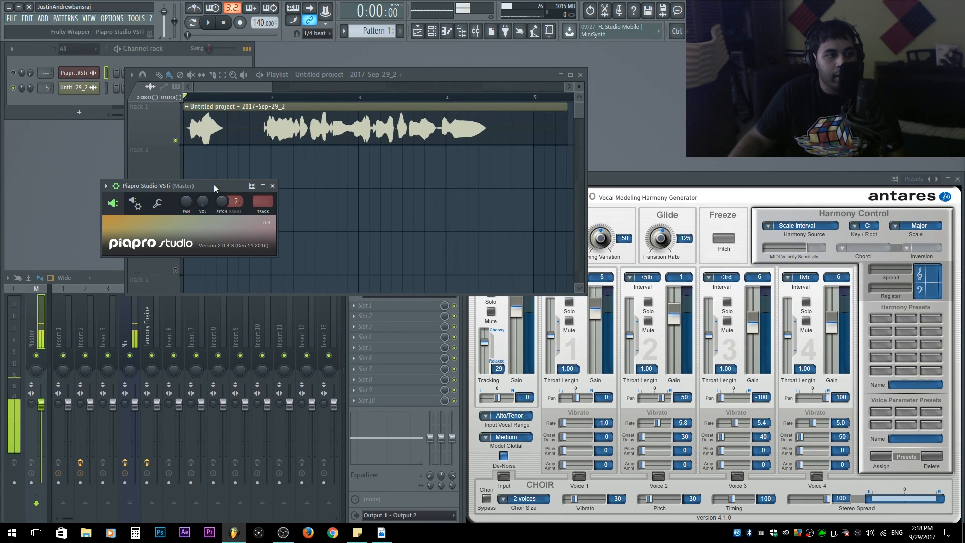
left_click(273, 185)
left_click_drag(435, 74, 318, 44)
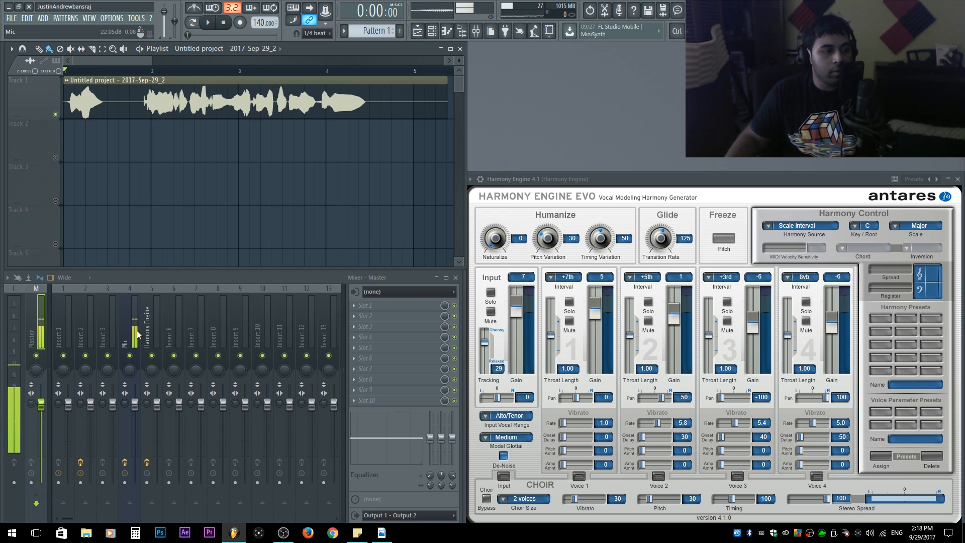
Play the vocal clip with the Harmony Engine effect bypassed and again with it enabled to compare the sound
left_click(151, 329)
key("space")
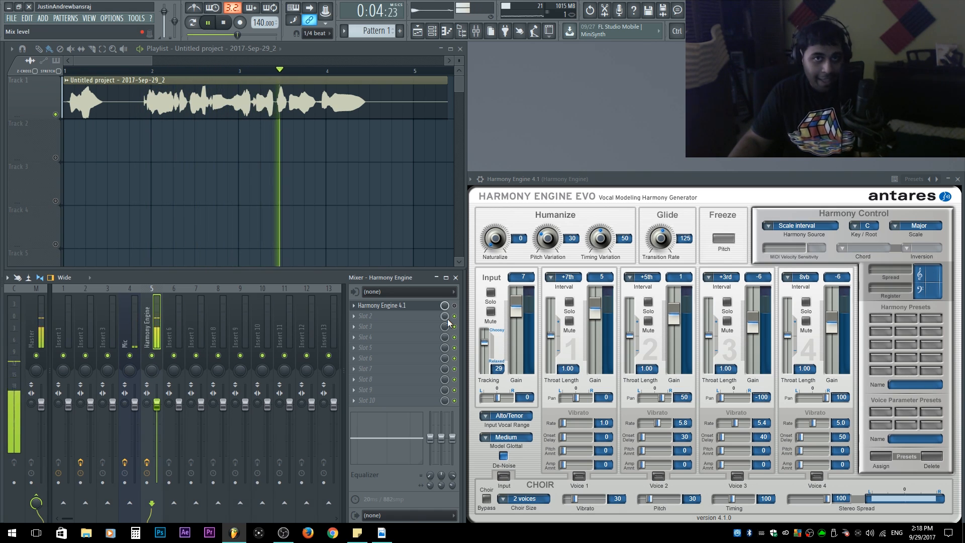
key("space")
key("space")
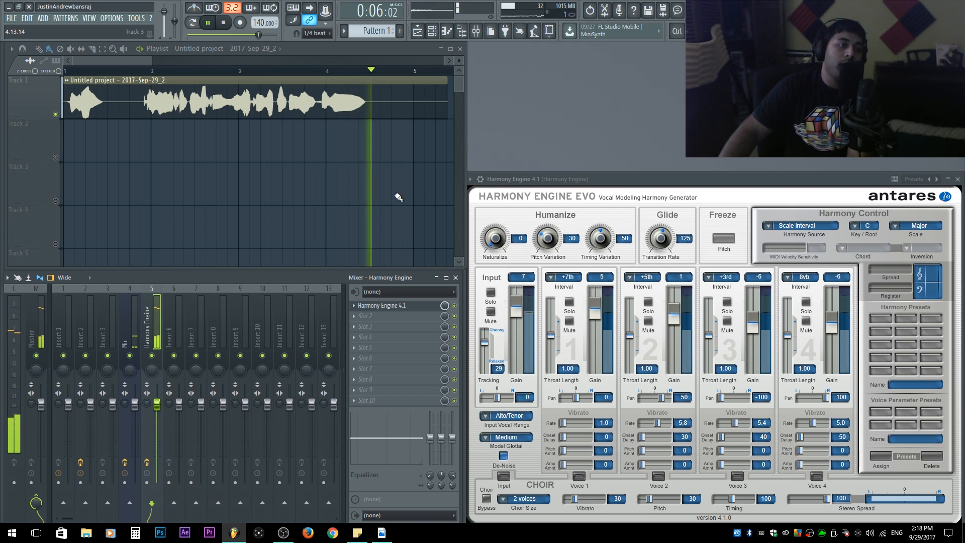
key("space")
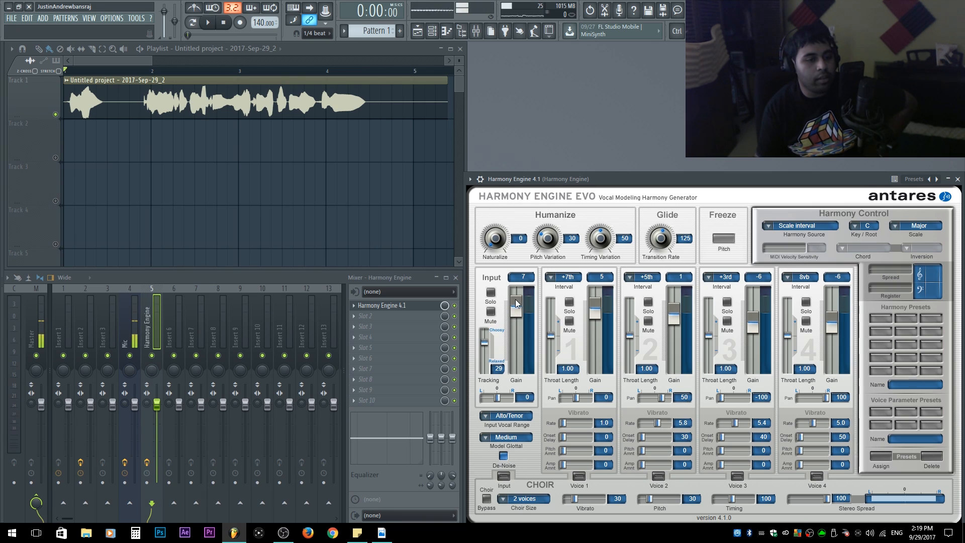
Pull the Harmony Engine input gain down to -inf and bring it back up to about 0 dB
left_click_drag(516, 313, 514, 423)
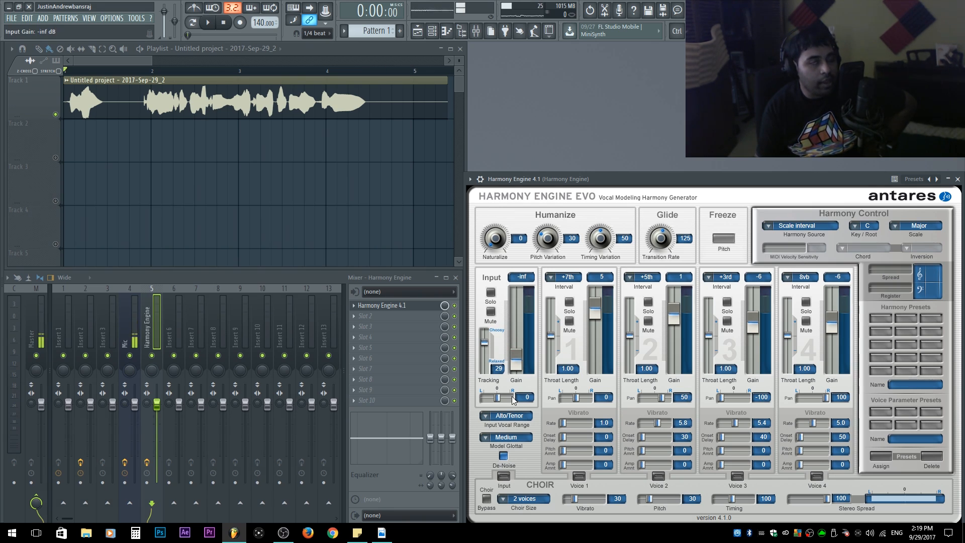
left_click_drag(513, 399, 518, 318)
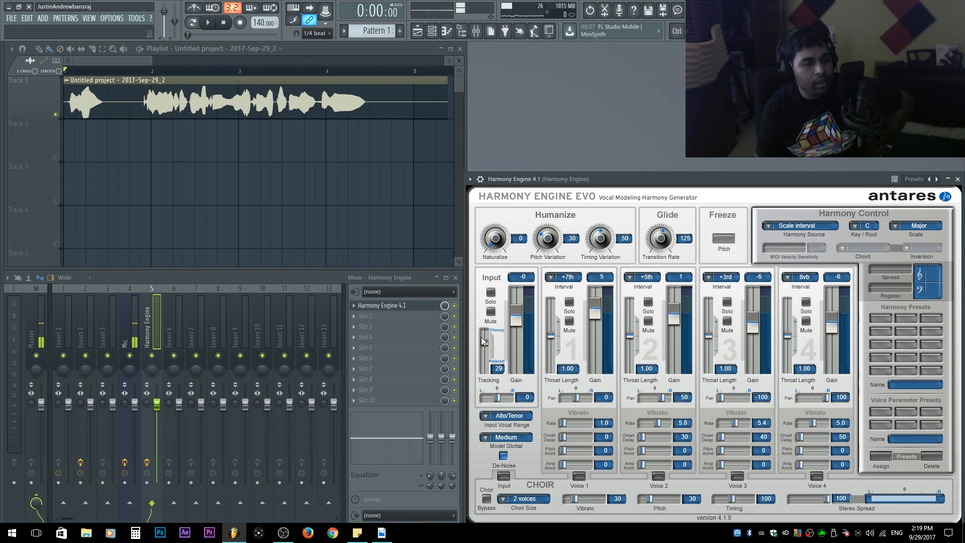
Try input Tracking values of 24, 1 and 99 between Choosy and Relaxed, and return it to 29
mouse_move(484, 339)
left_mouse_down()
mouse_move(488, 321)
mouse_move(491, 343)
left_mouse_up()
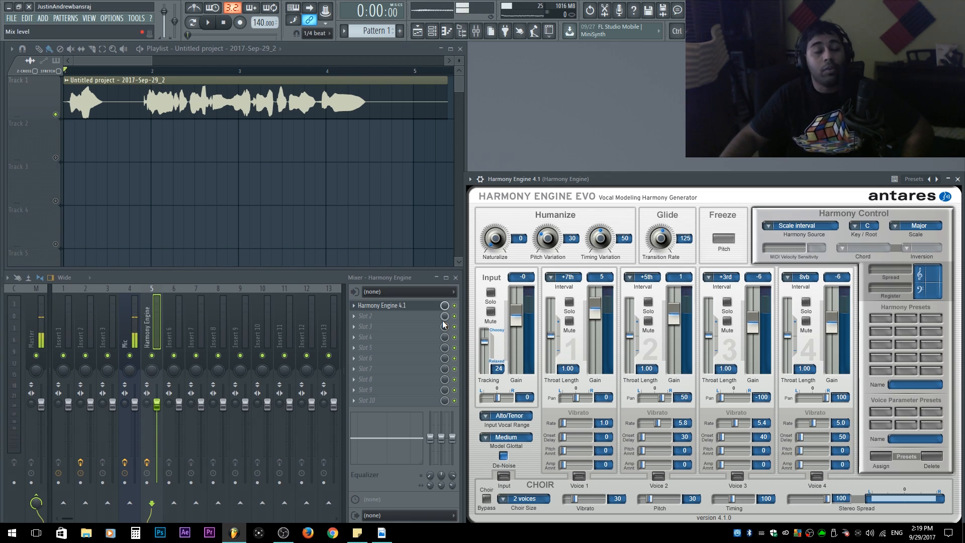
mouse_move(484, 343)
left_mouse_down()
mouse_move(492, 327)
mouse_move(487, 337)
left_mouse_up()
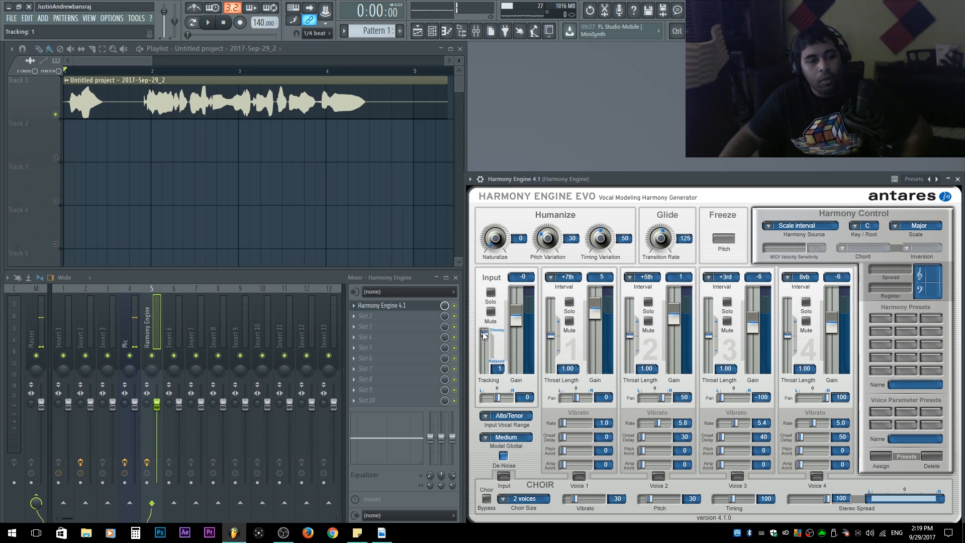
left_click_drag(484, 332, 482, 366)
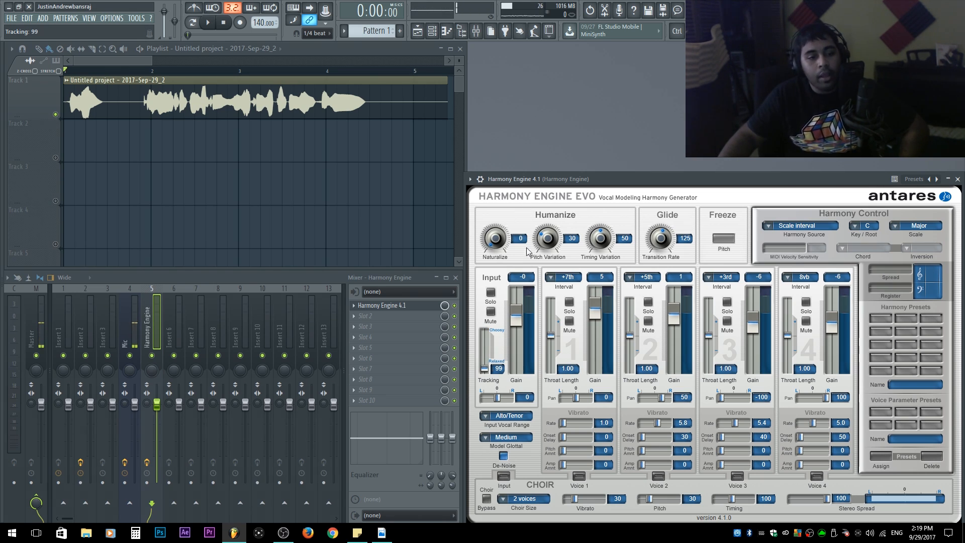
left_click_drag(488, 365, 486, 331)
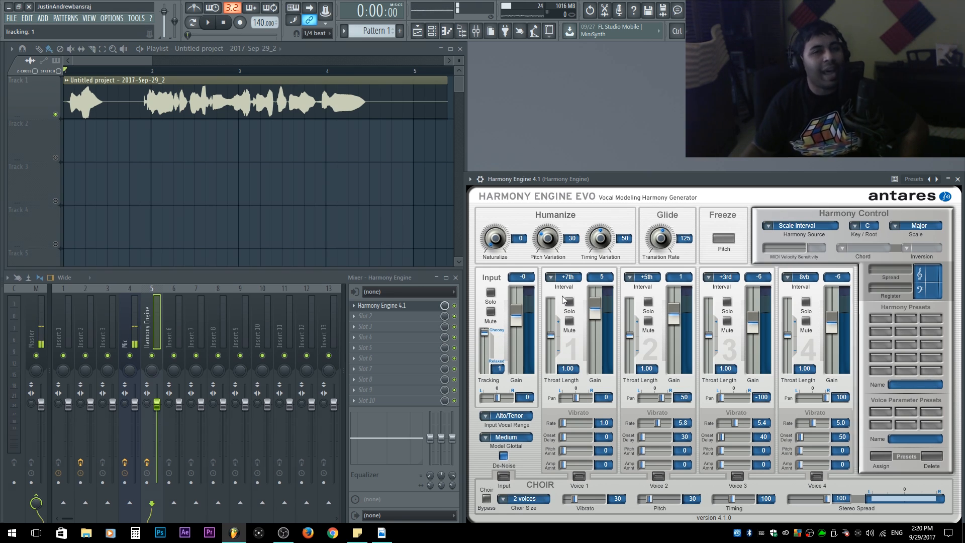
left_click_drag(485, 332, 486, 348)
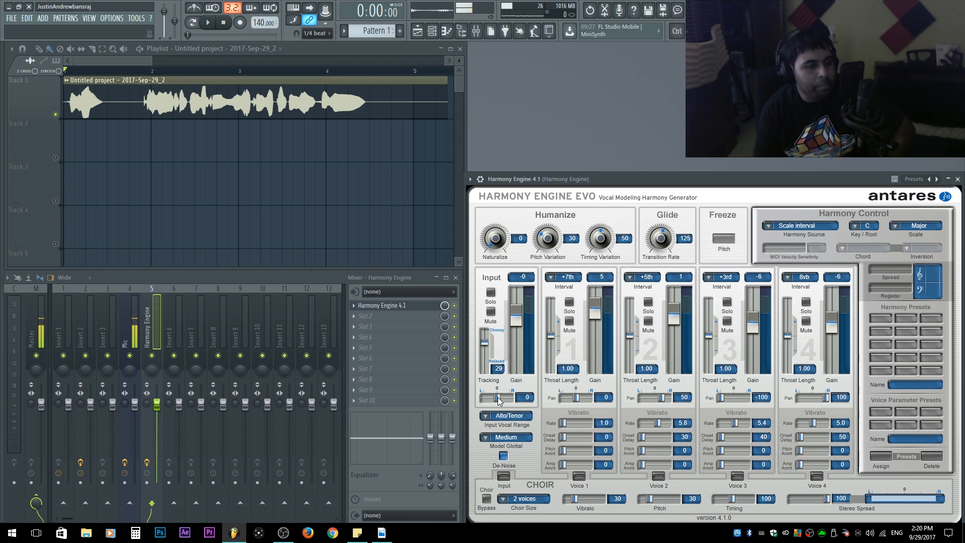
Route the Mic track into Harmony Engine and test the soloed input panned to -100 and 100, resetting pan to 0 and Solo to off
left_click_drag(498, 400, 483, 400)
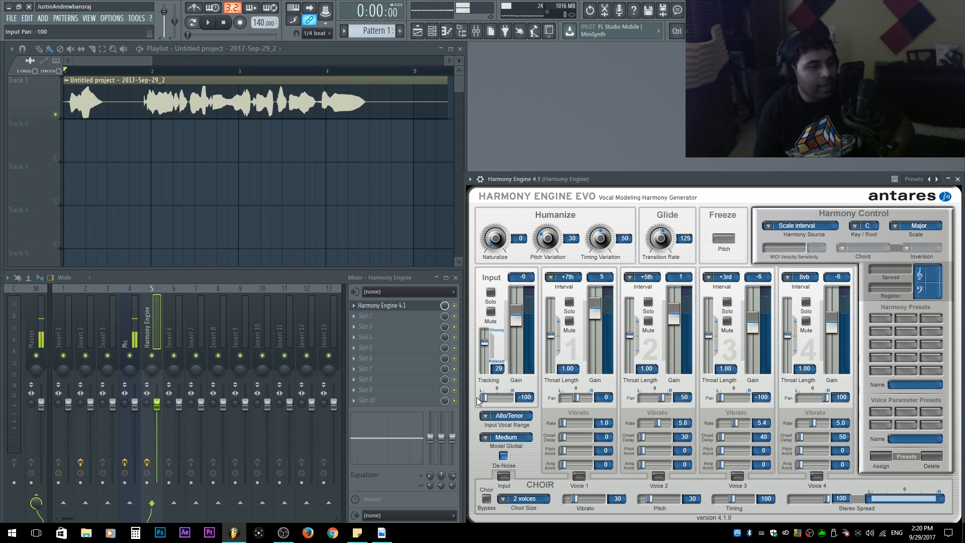
left_click(131, 328)
left_click(152, 502)
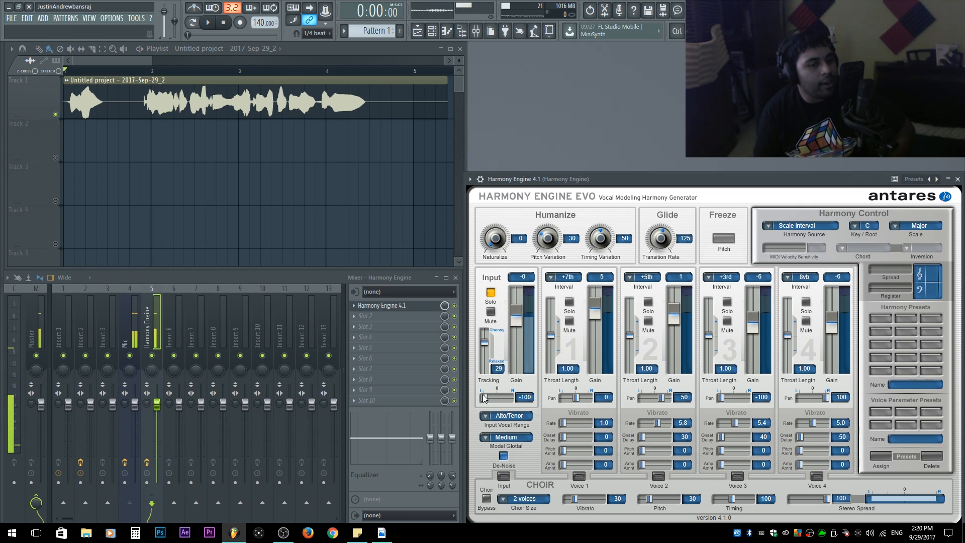
left_click_drag(483, 397, 506, 398)
key("ctrl")
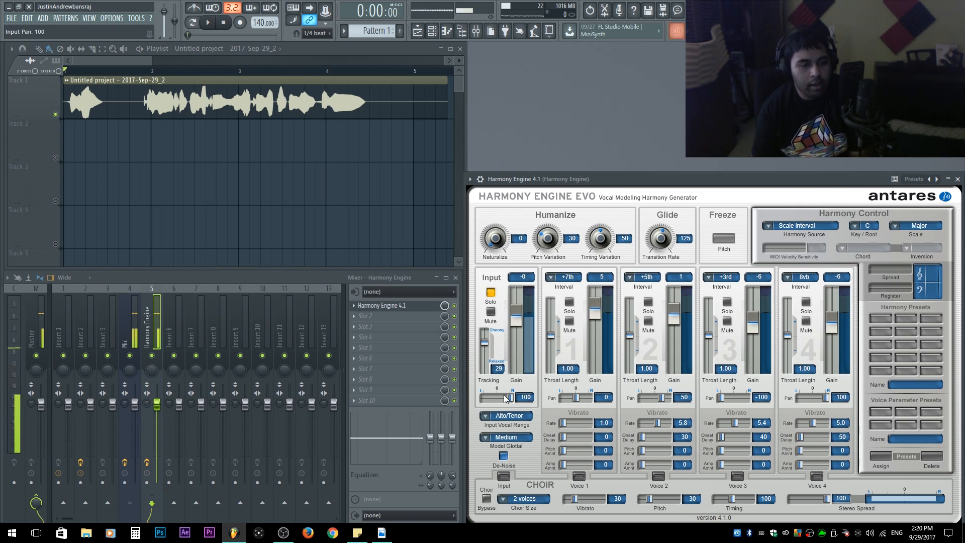
left_click(509, 401, "ctrl")
left_click(490, 292)
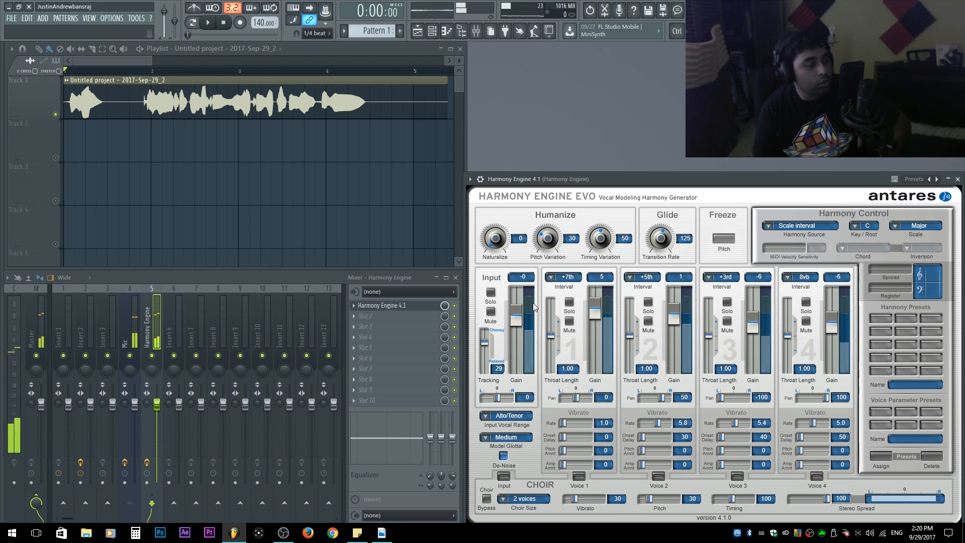
Compare the input's Solo and Mute switches by toggling each, leaving the input soloed and unmuted
left_click(490, 292)
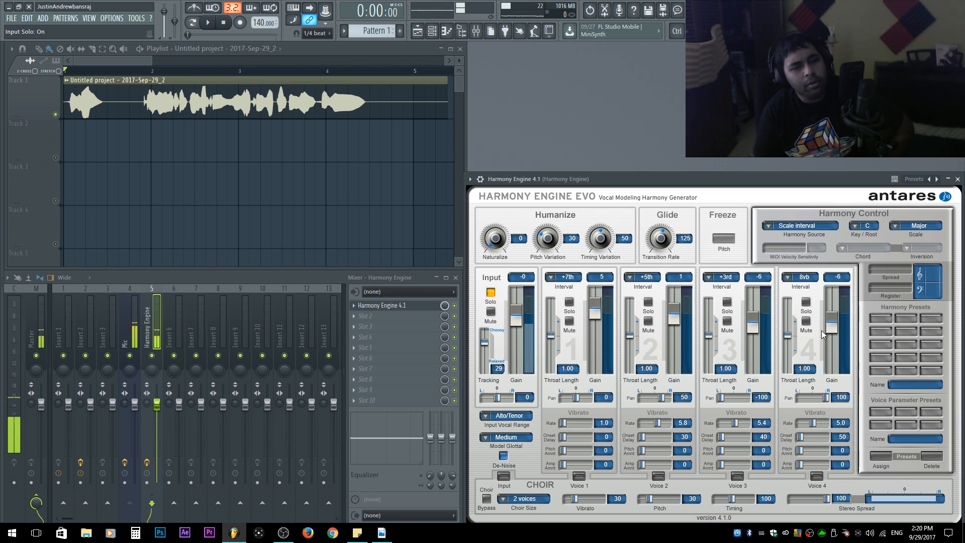
left_click(489, 312)
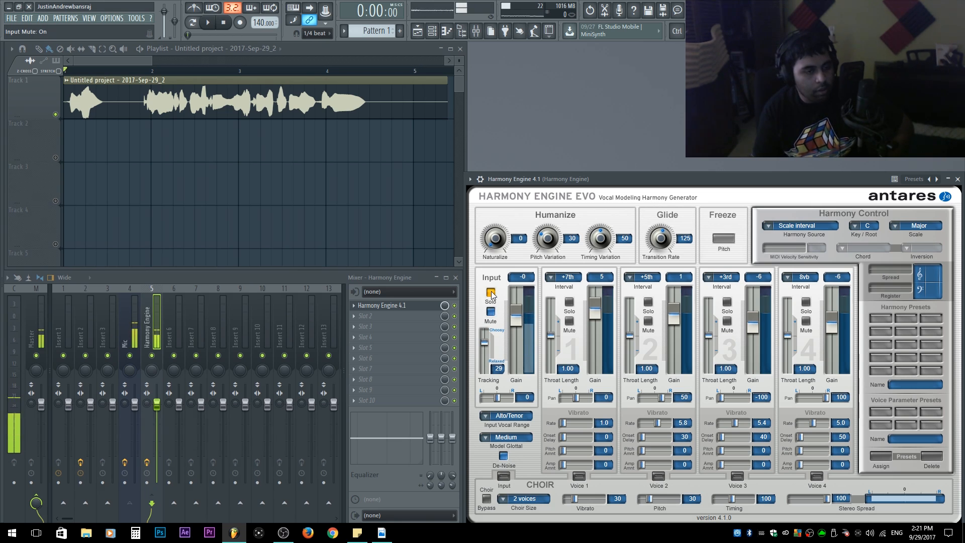
left_click(490, 293)
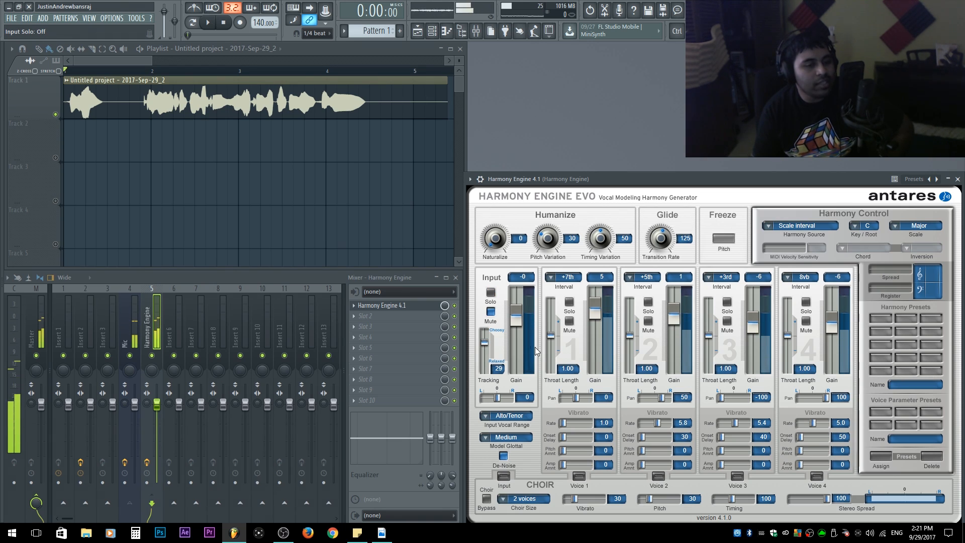
left_click(490, 312)
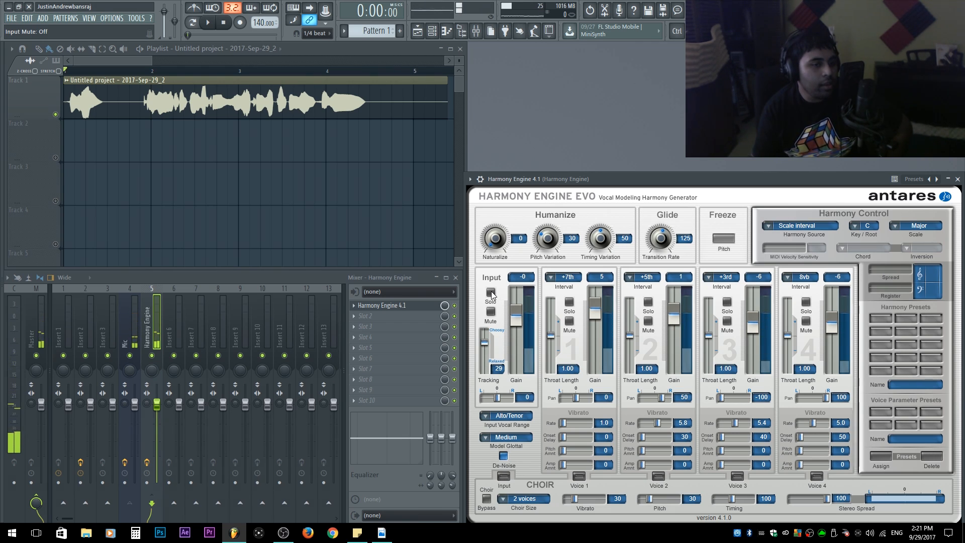
left_click(490, 293)
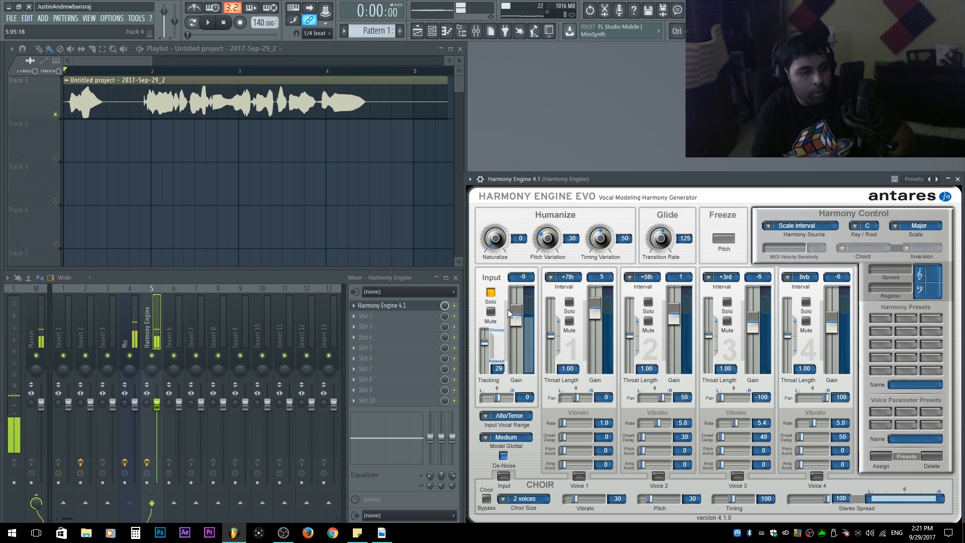
Set the Input Vocal Range to Baritone/Bass and review the other range options without changing the choice
left_click(519, 417)
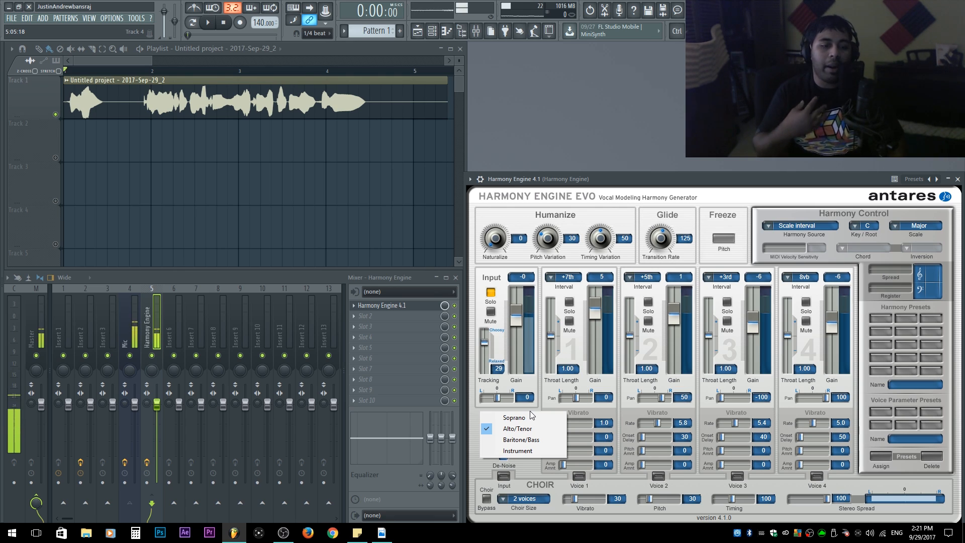
left_click(513, 441)
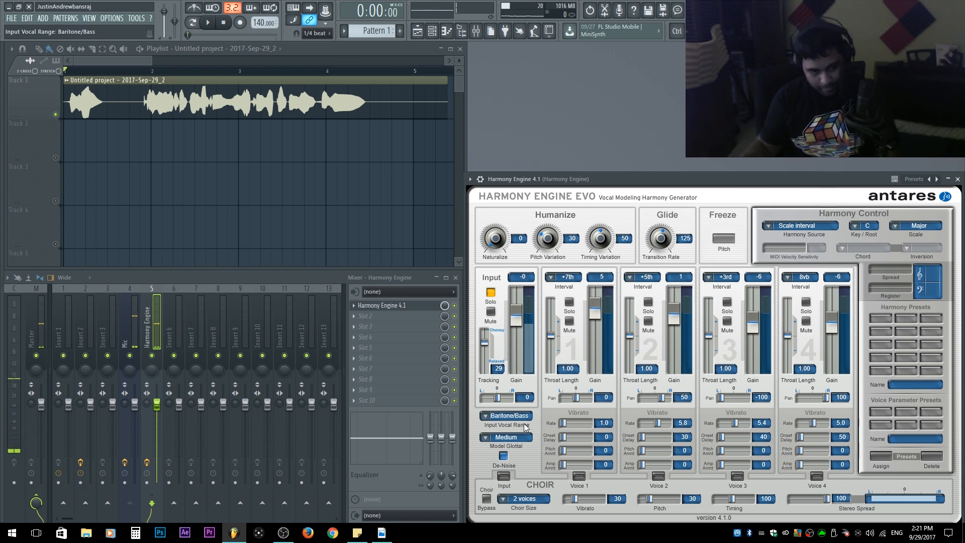
left_click(510, 417)
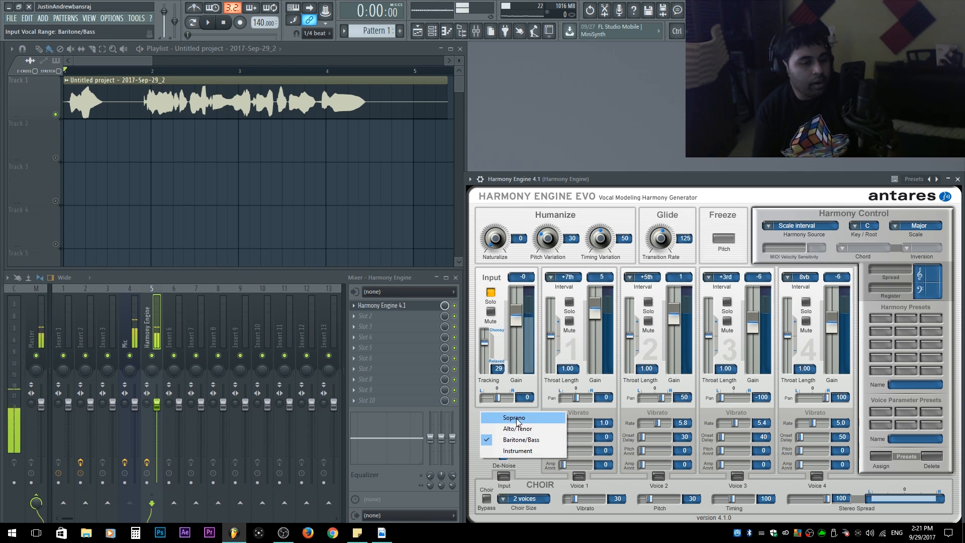
left_click(475, 416)
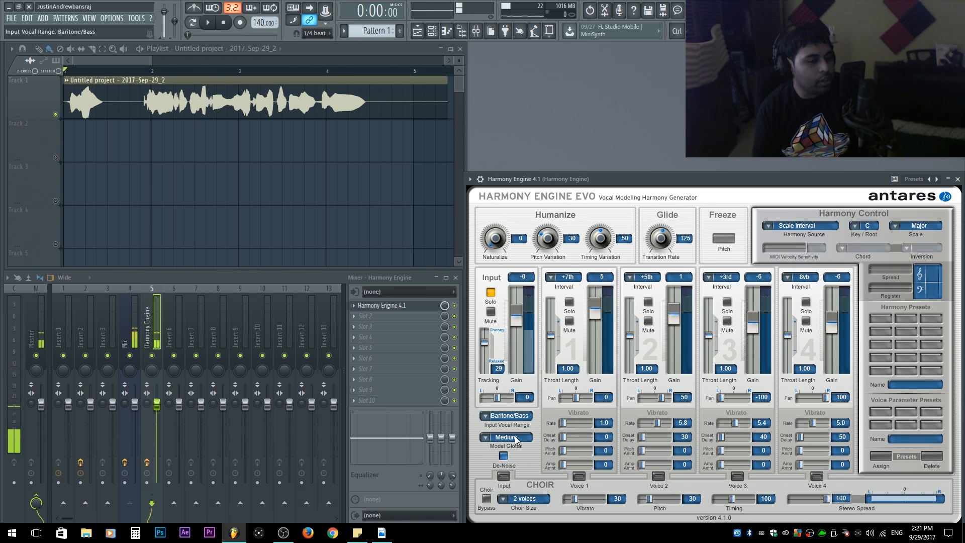
Review the Input Vocal Range options, keeping Baritone/Bass selected
left_click(507, 416)
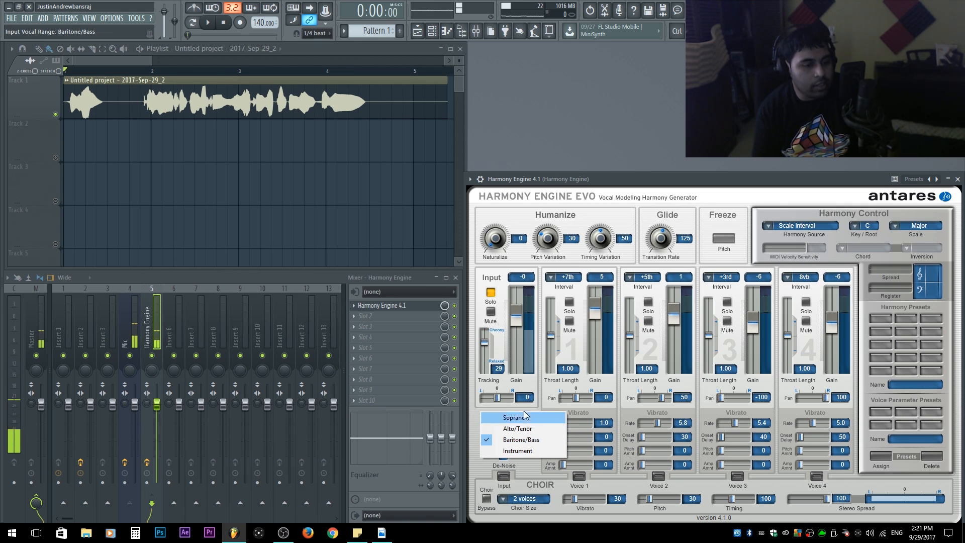
left_click(471, 423)
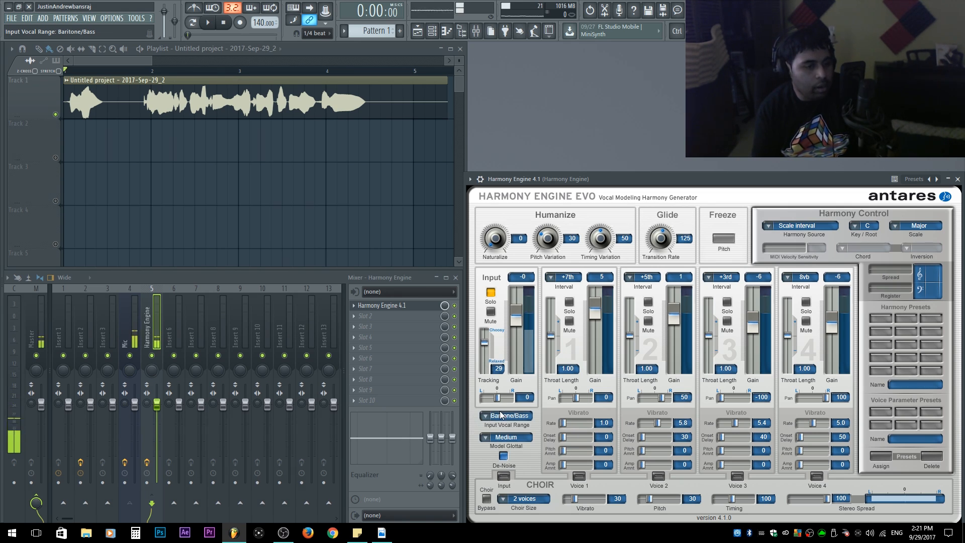
left_click(508, 417)
left_click(475, 428)
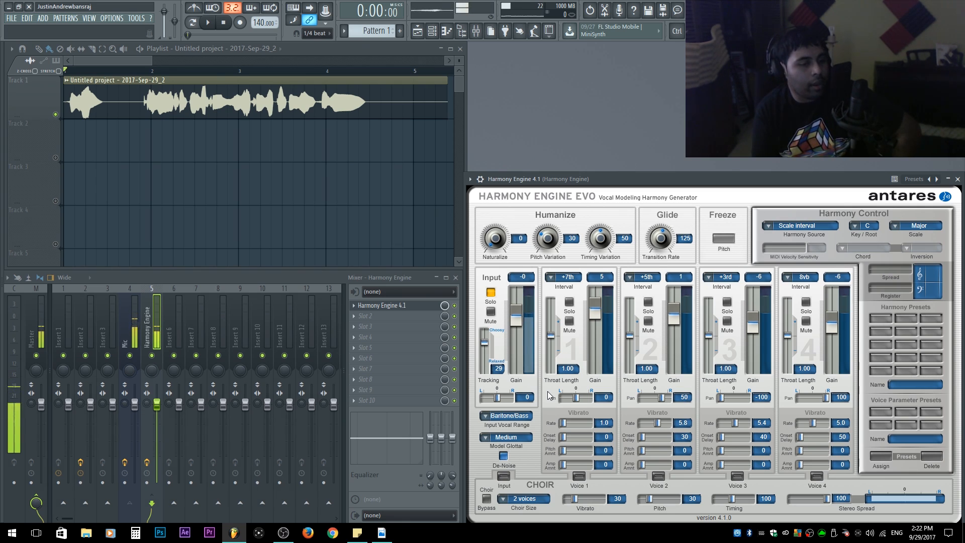
Try the Soft Model Glottal setting, return it to Medium, and turn off De-Noise
left_click(505, 437)
left_click(503, 439)
left_click(508, 438)
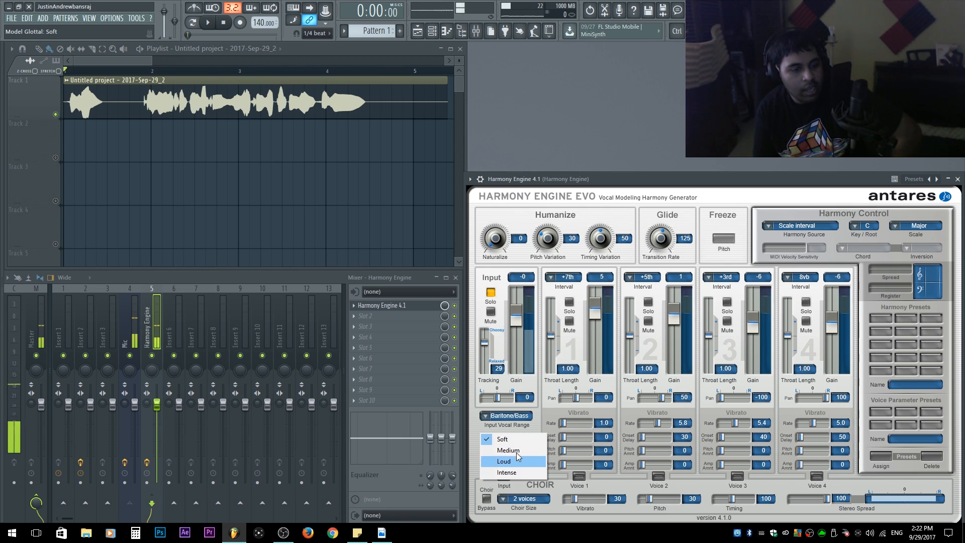
left_click(514, 450)
left_click(517, 442)
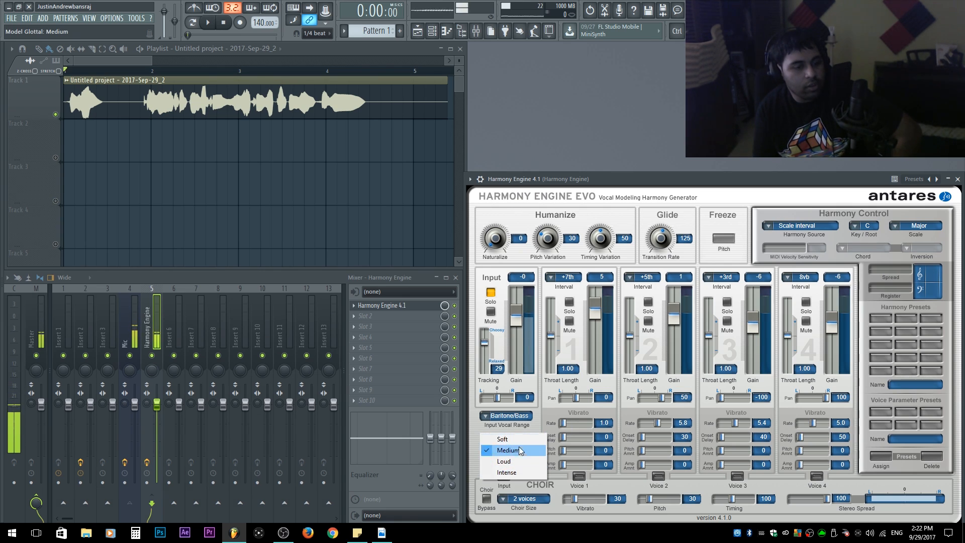
left_click(514, 450)
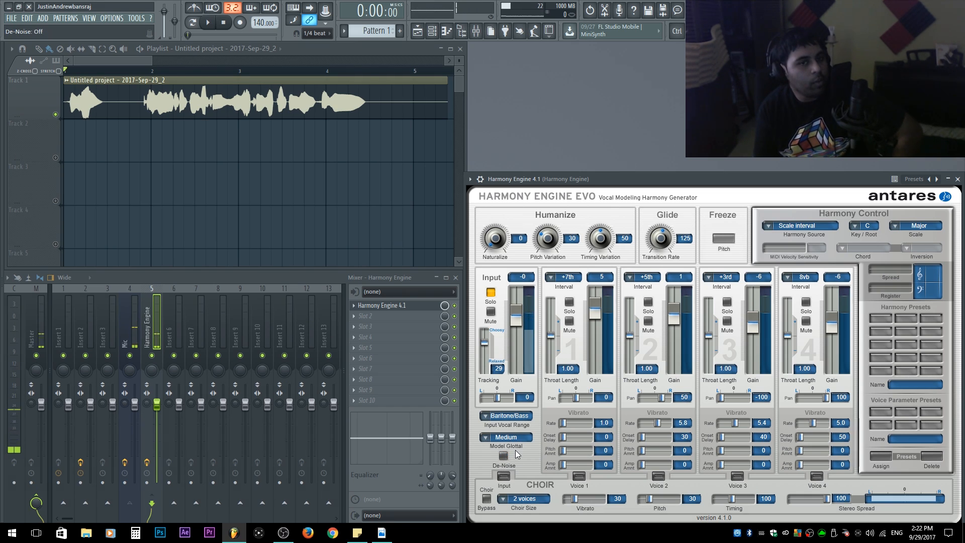
left_click(502, 455)
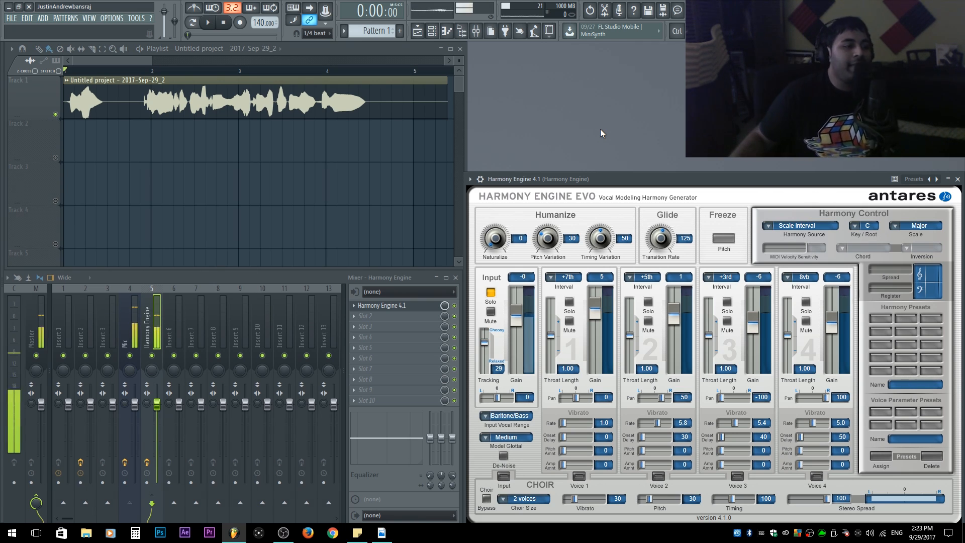
Inspect the AVOX SYBIL de-esser on the Mic track, close it, and return to the Harmony Engine track
left_click(138, 334)
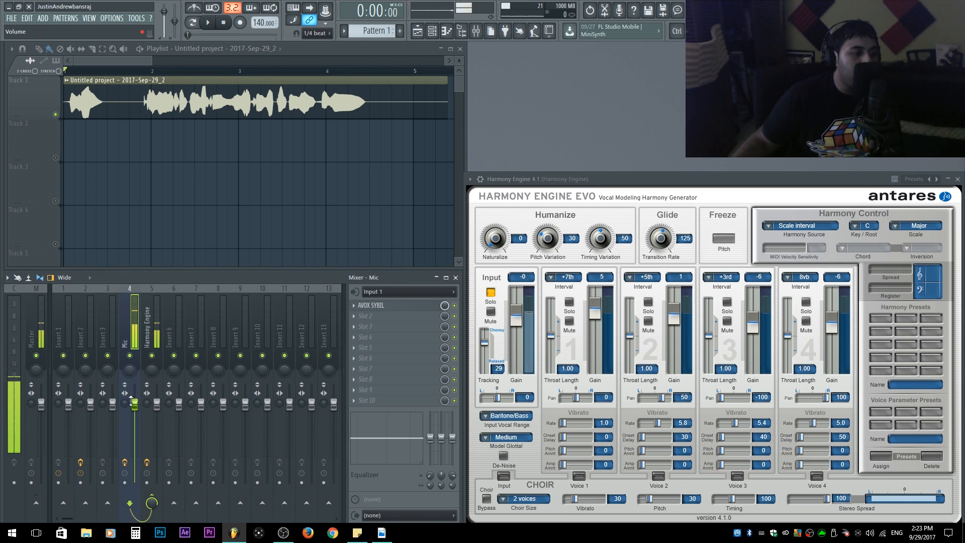
left_click(382, 305)
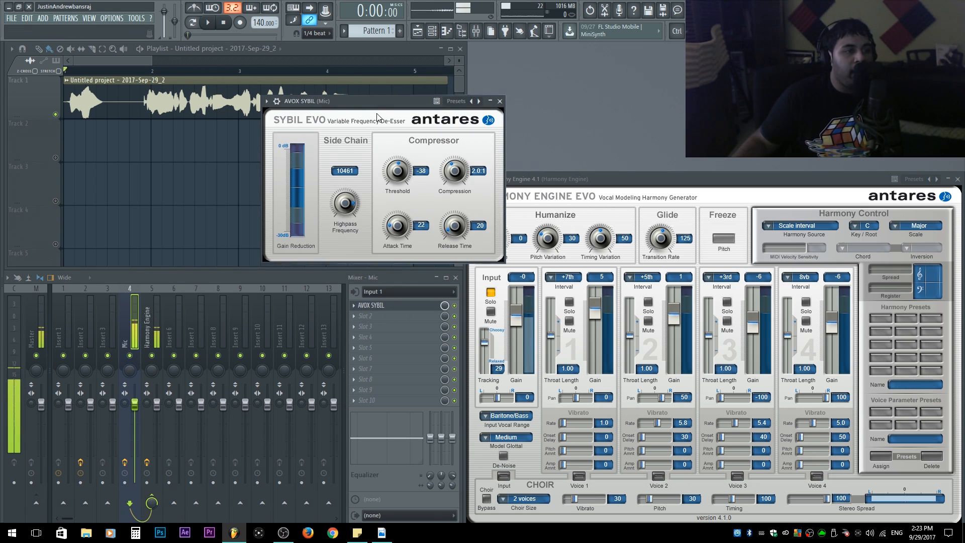
left_click_drag(377, 110, 336, 111)
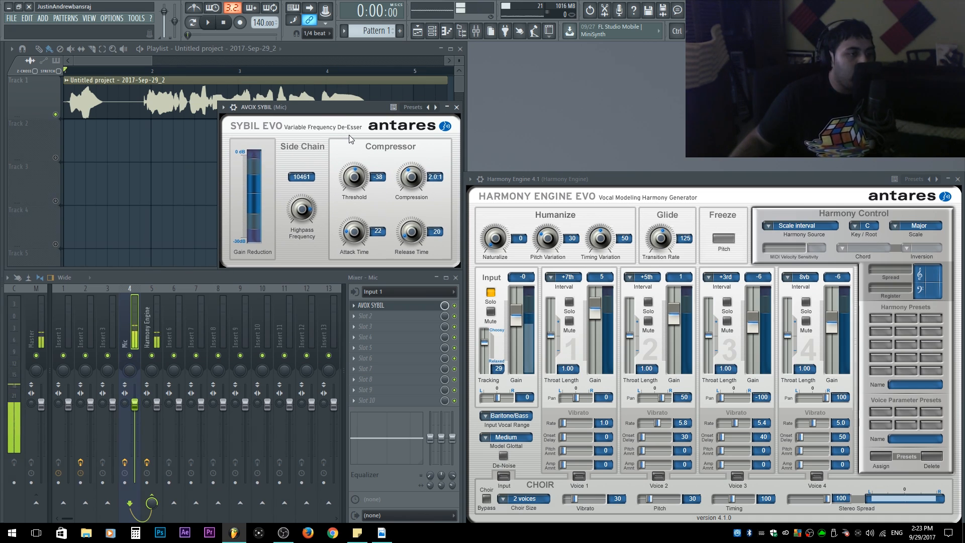
left_click(456, 107)
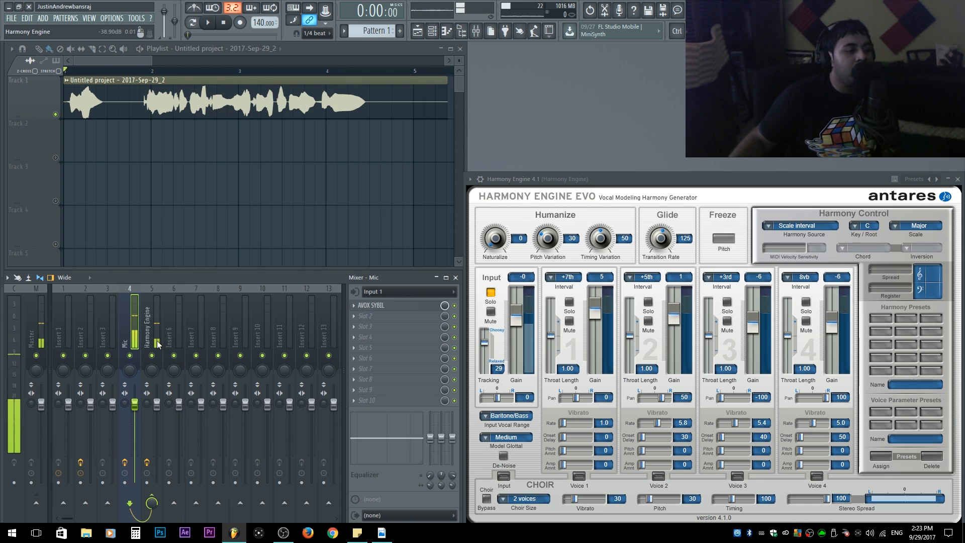
left_click(157, 330)
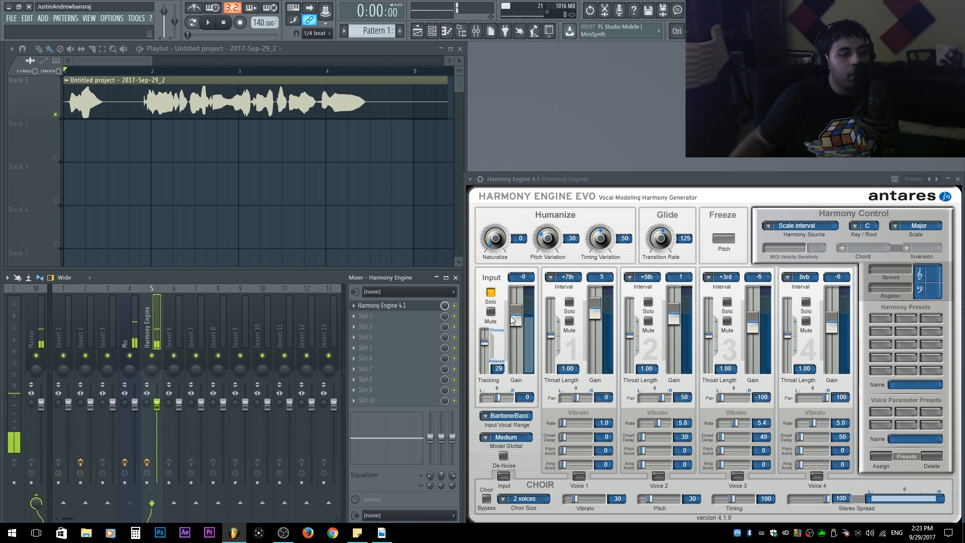
Solo Voice 1, test the input gain at 6 dB and -inf before setting it to 9, and replace the input's solo with mute
left_click_drag(515, 316, 519, 278)
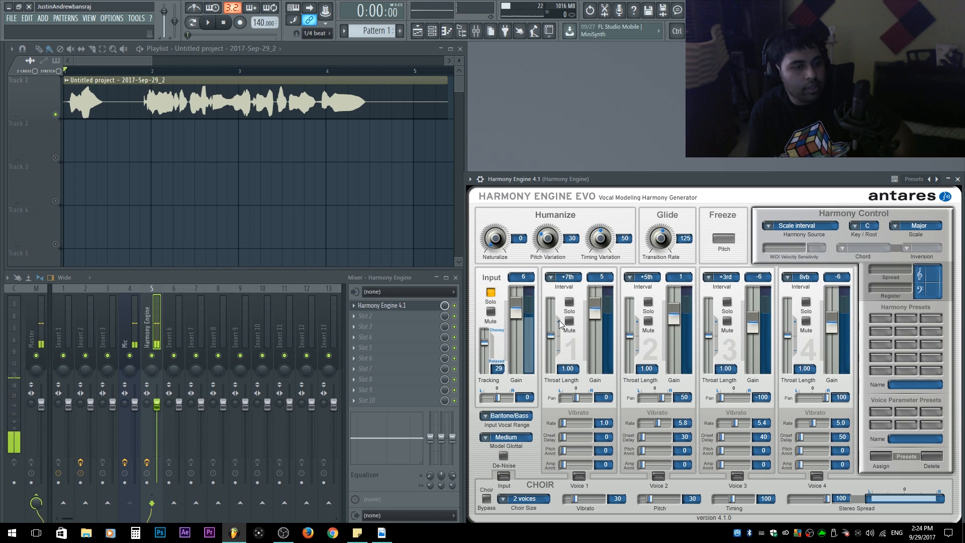
left_click(569, 301)
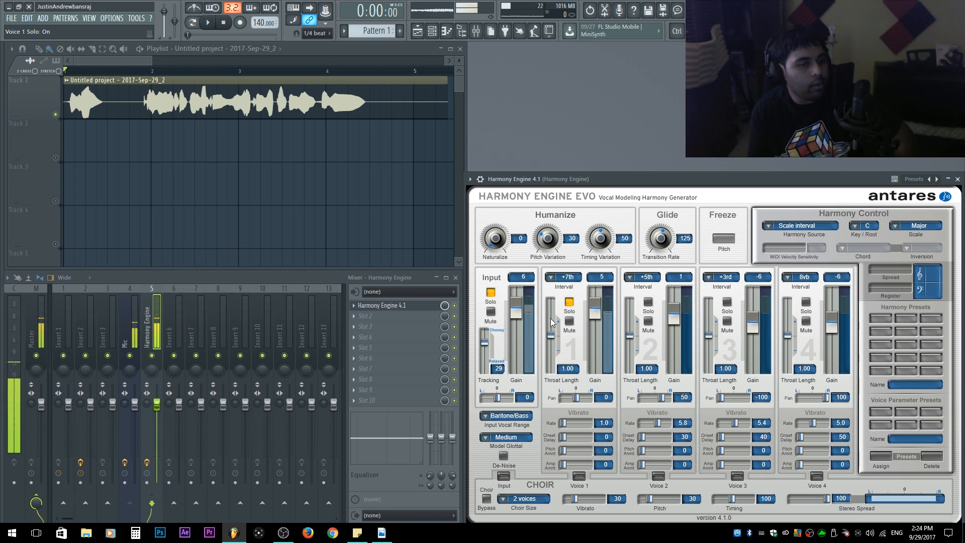
left_click_drag(517, 304, 517, 362)
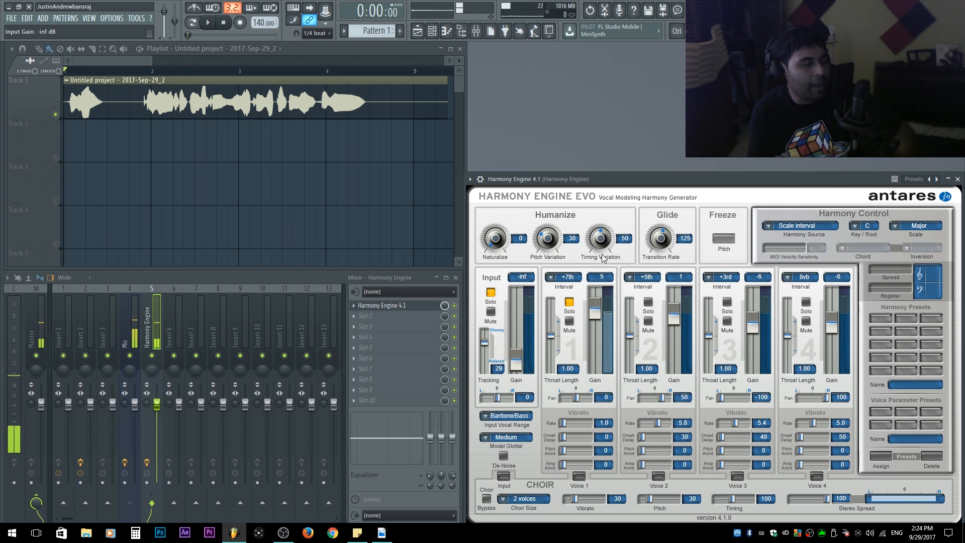
left_click_drag(522, 366, 514, 303)
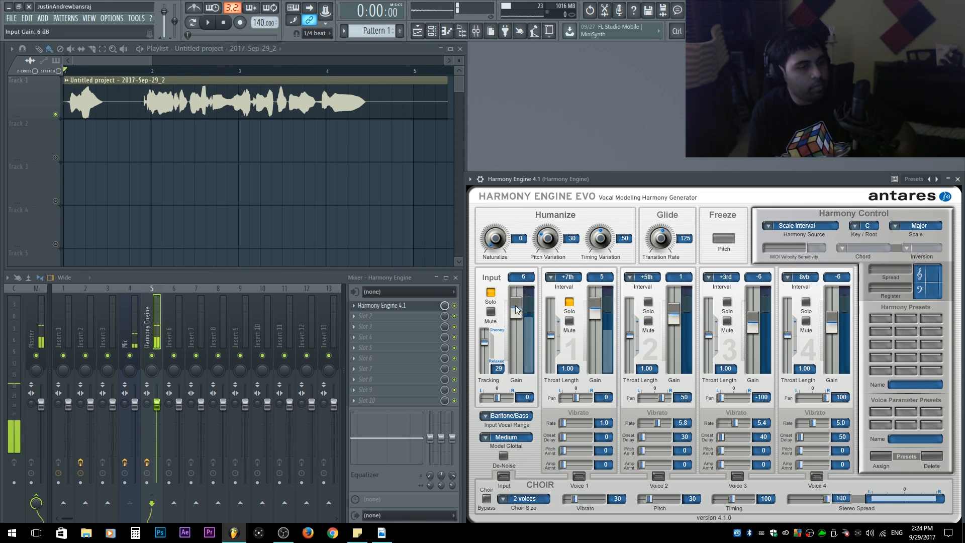
left_click(489, 296)
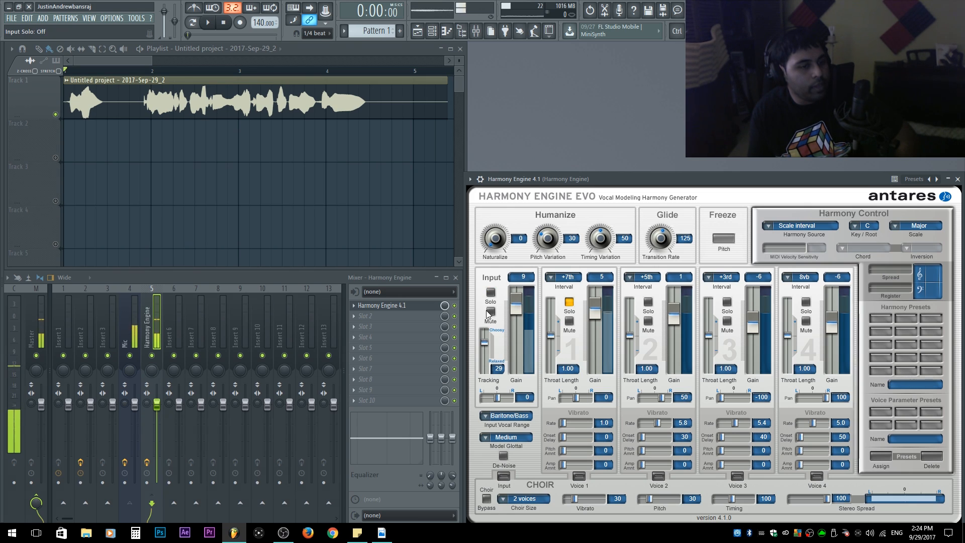
left_click(489, 311)
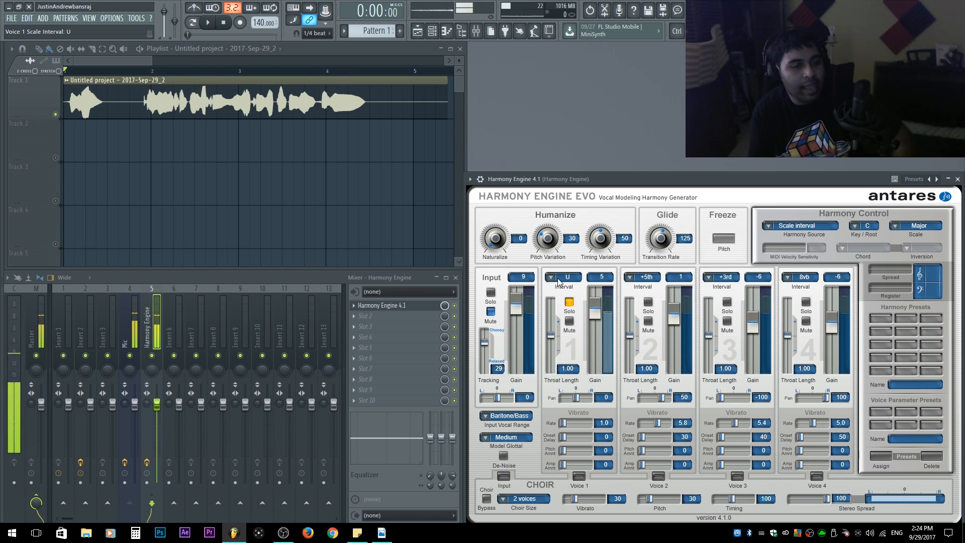
Try Voice 1's interval at 8va and +5th, and solo Voice 1 with voices 2 to 4 muted and the input unmuted
left_click(559, 279)
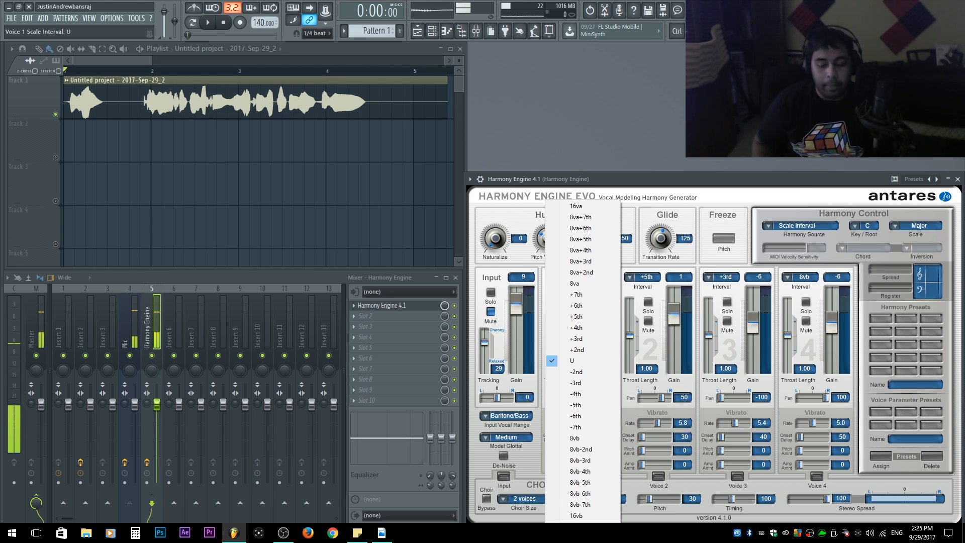
left_click(575, 283)
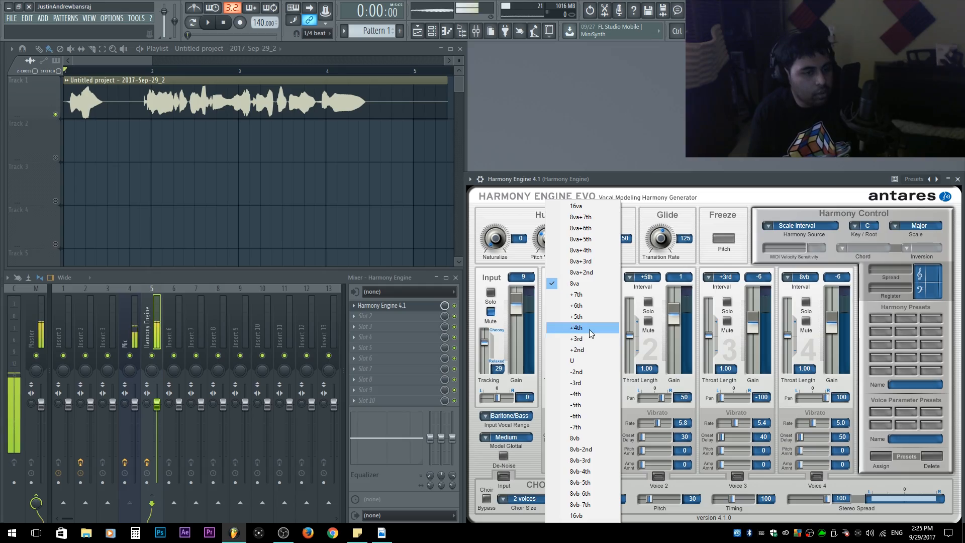
left_click(593, 315)
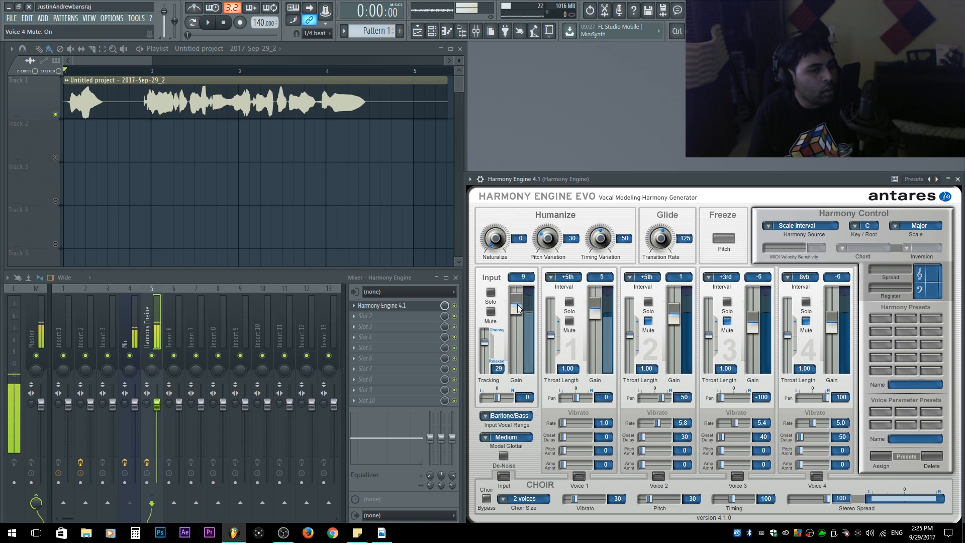
left_click(568, 302)
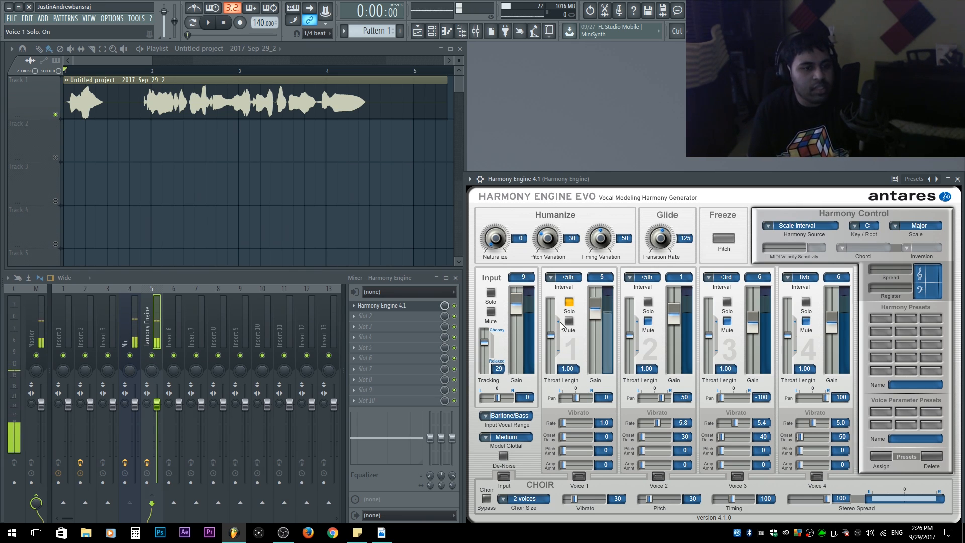
Try higher and lower Voice 1 throat lengths, including 1.43, reset it to 1.00, and set the voice's interval to U
left_click_drag(550, 336, 551, 309)
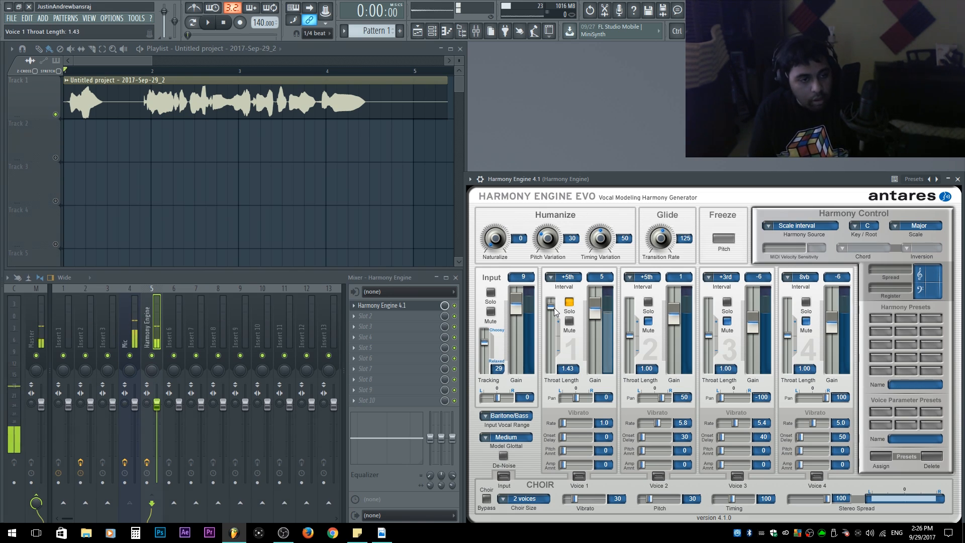
left_click_drag(552, 310, 553, 343)
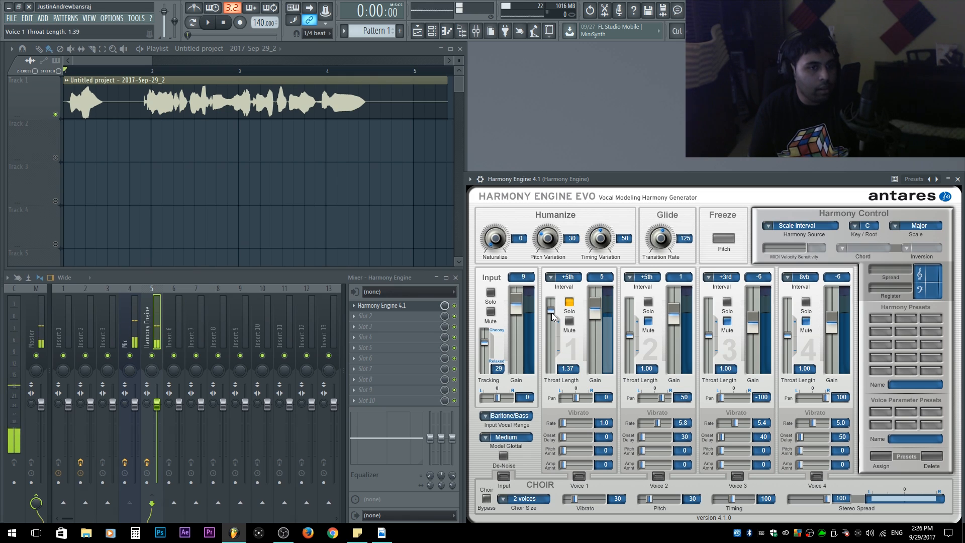
left_click_drag(551, 343, 549, 366)
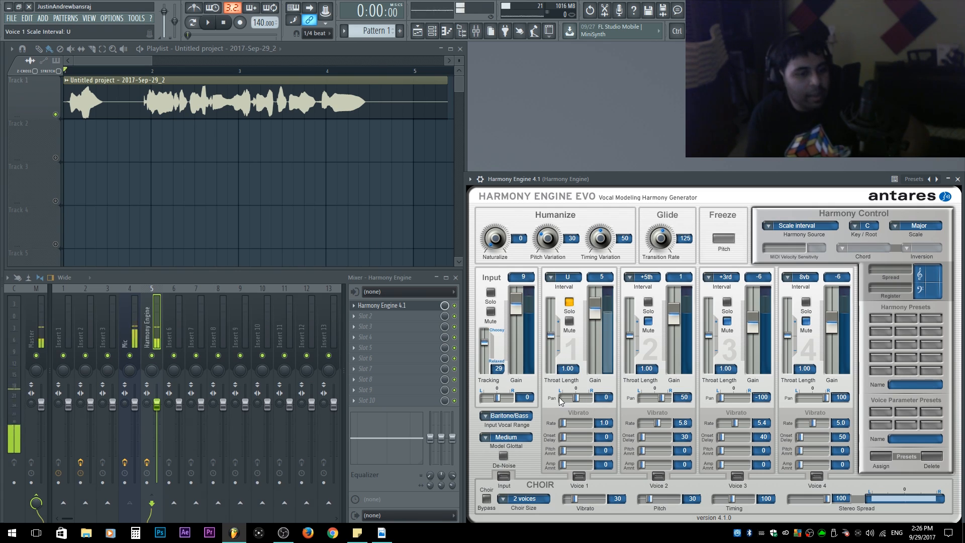
Test Voice 1 panned to 100 and -50, and return its pan to 0 by entering a value of .50
left_click_drag(576, 398, 640, 410)
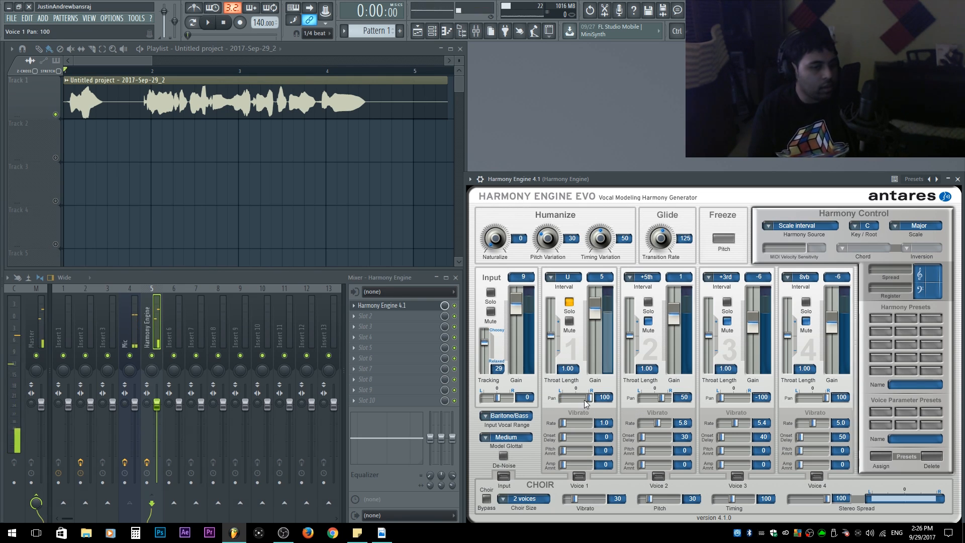
left_click_drag(592, 401, 571, 400)
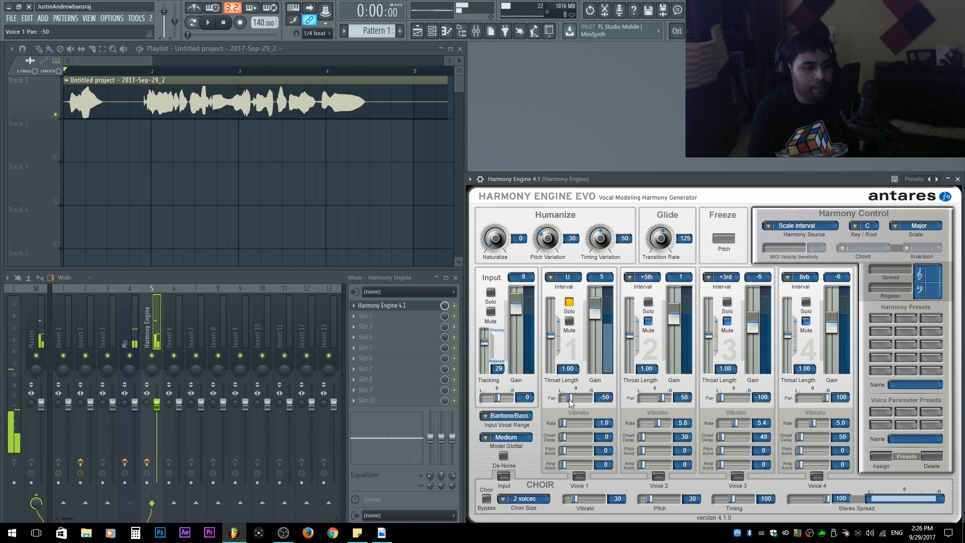
right_click(569, 397)
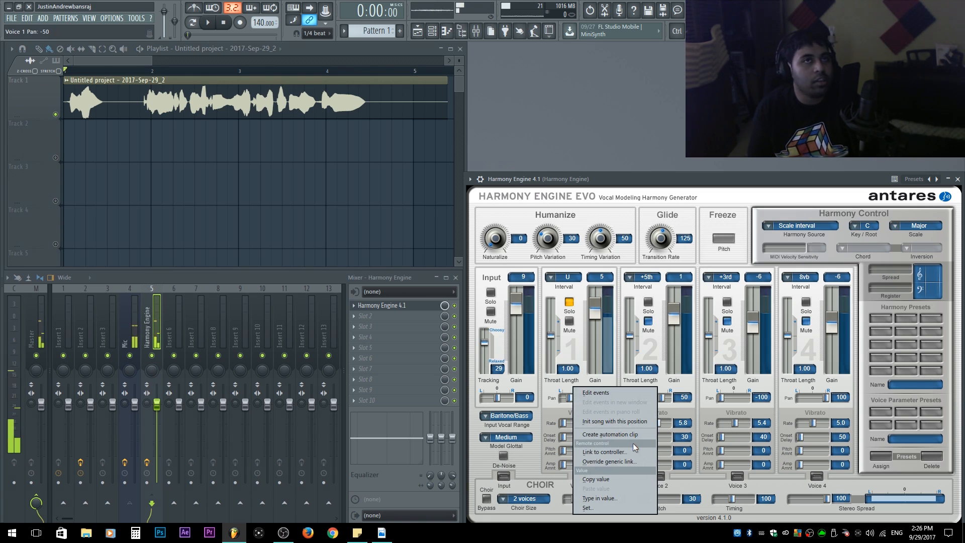
left_click(610, 500)
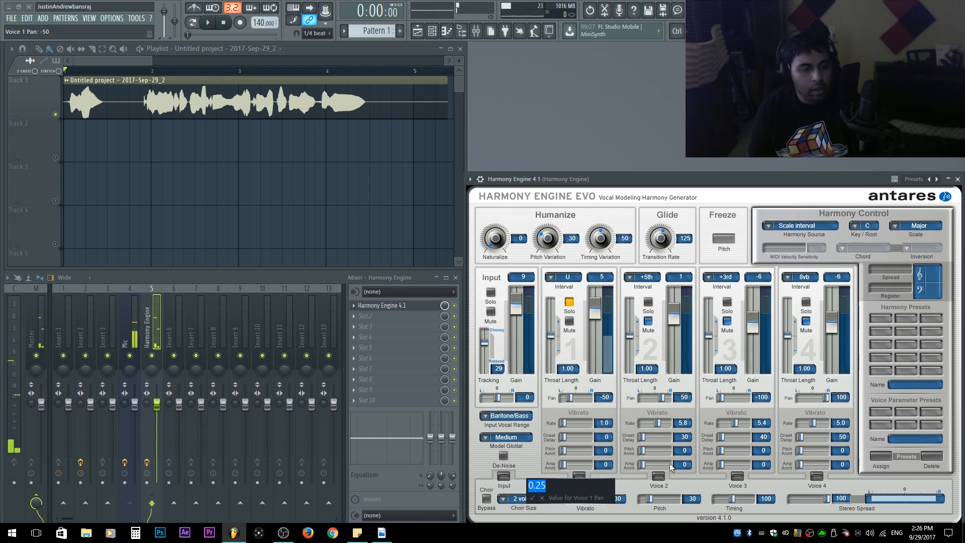
type("-")
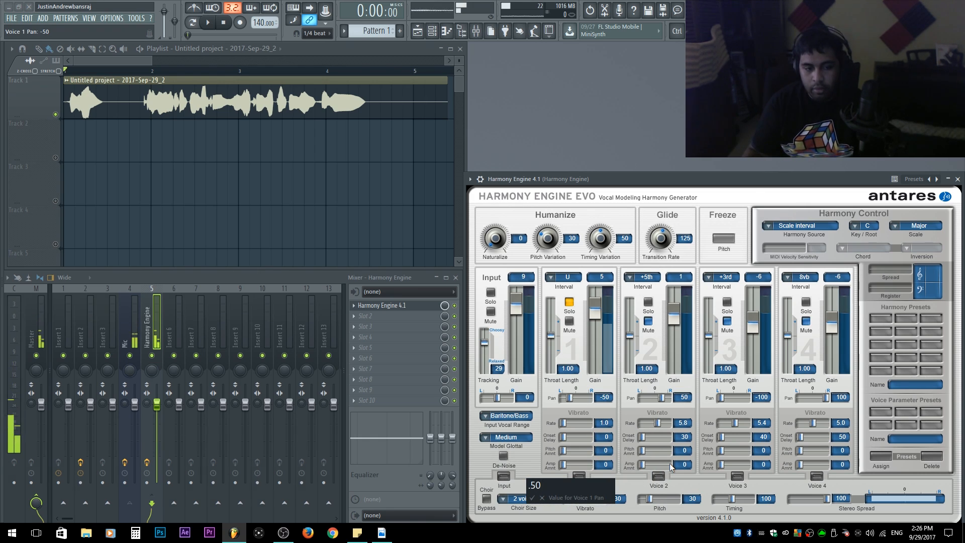
type("50")
key("Return")
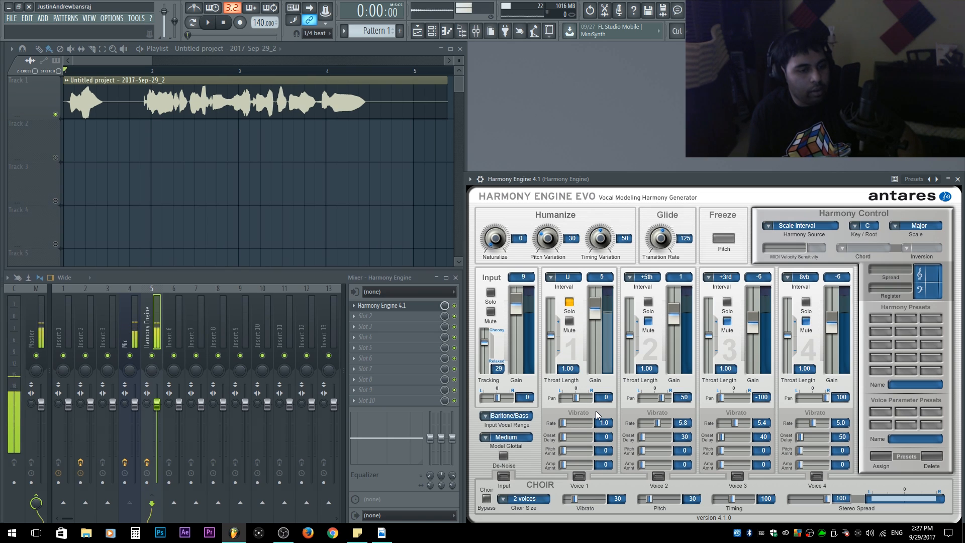
Unsolo Voice 1, set its vibrato rate to 9.0, pitch amount to 100 and amp amount to 19, and re-arm the Harmony Engine track
left_click(569, 302)
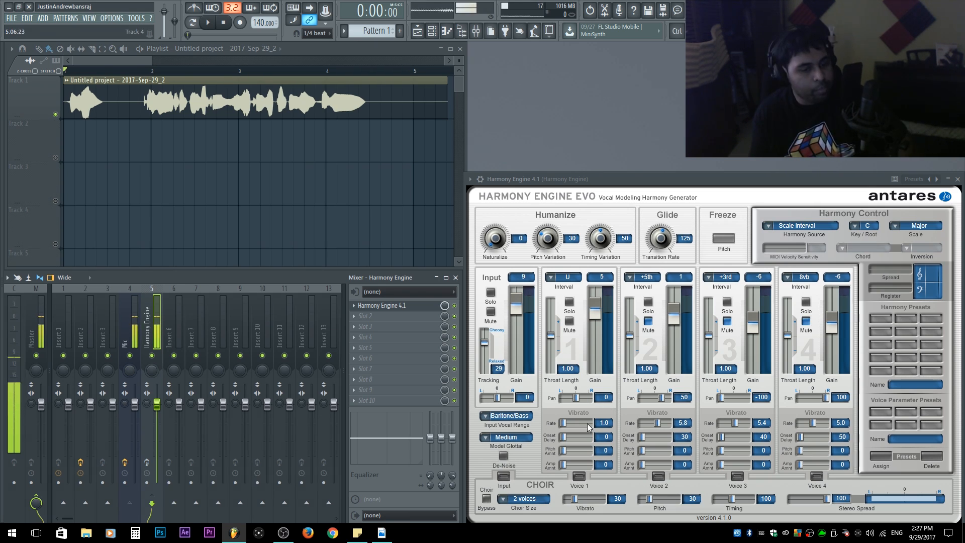
left_click_drag(562, 423, 591, 463)
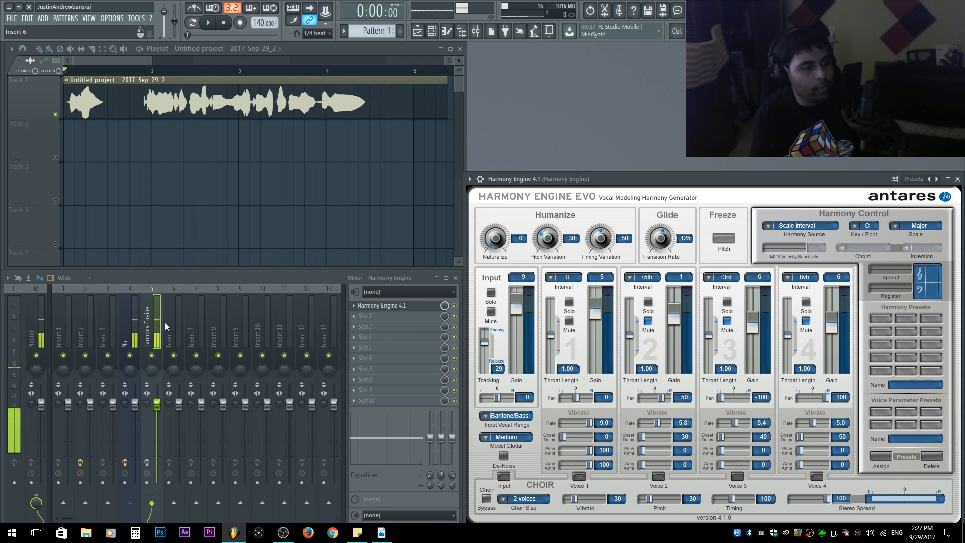
left_click(146, 462)
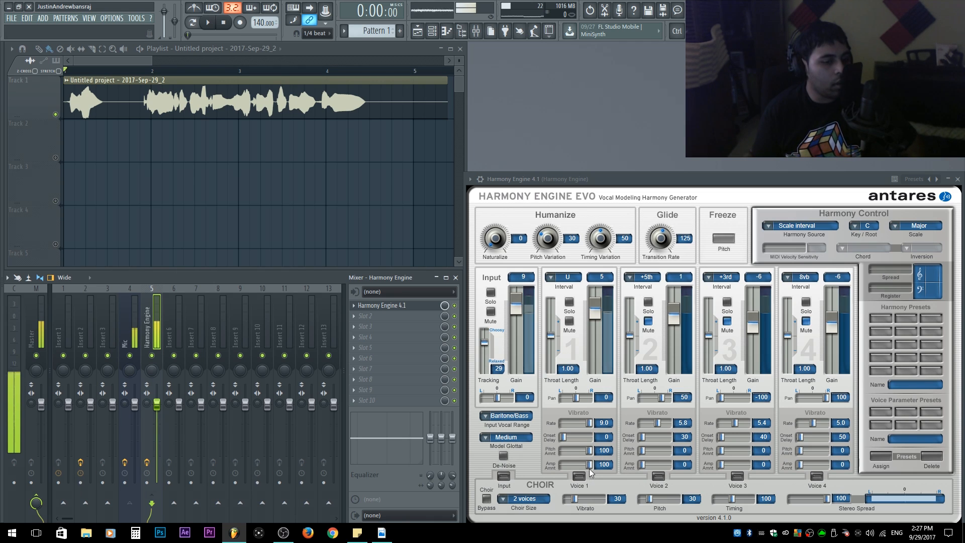
mouse_move(590, 465)
left_mouse_down()
mouse_move(565, 466)
mouse_move(578, 471)
left_mouse_up()
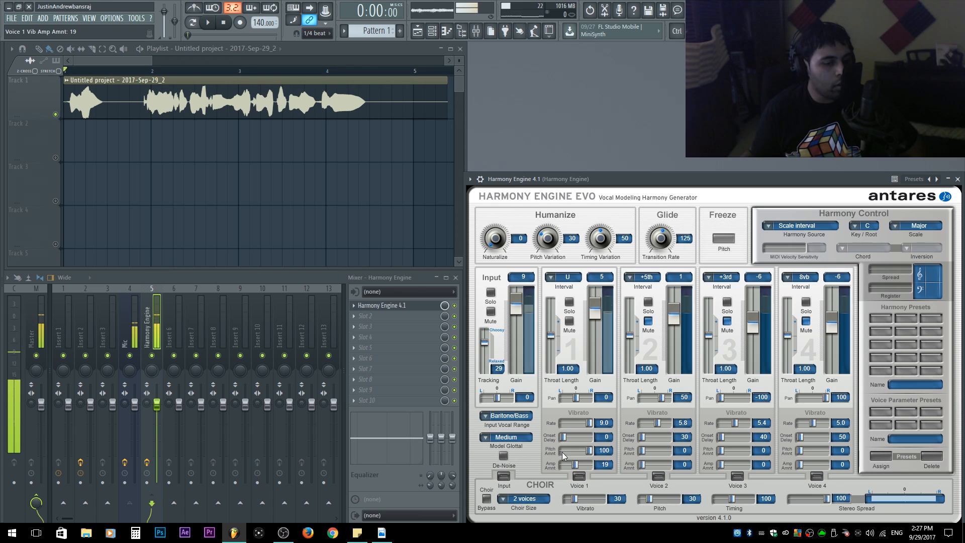
Lower Voice 1's vibrato rate to 1.0 and its pitch and amp amounts to 0, and set its onset delay to 0
left_click_drag(592, 453, 567, 456)
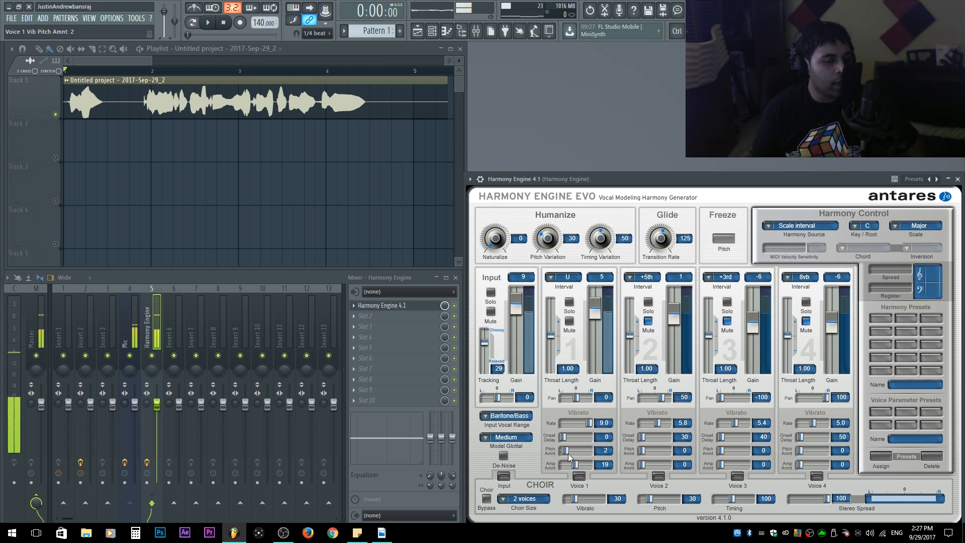
left_click_drag(586, 425, 574, 424)
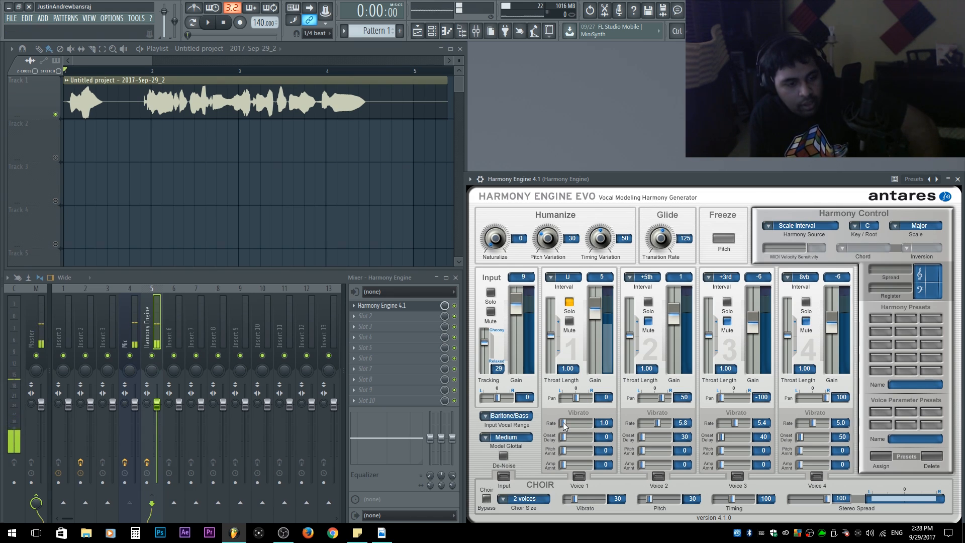
left_click_drag(563, 425, 536, 435)
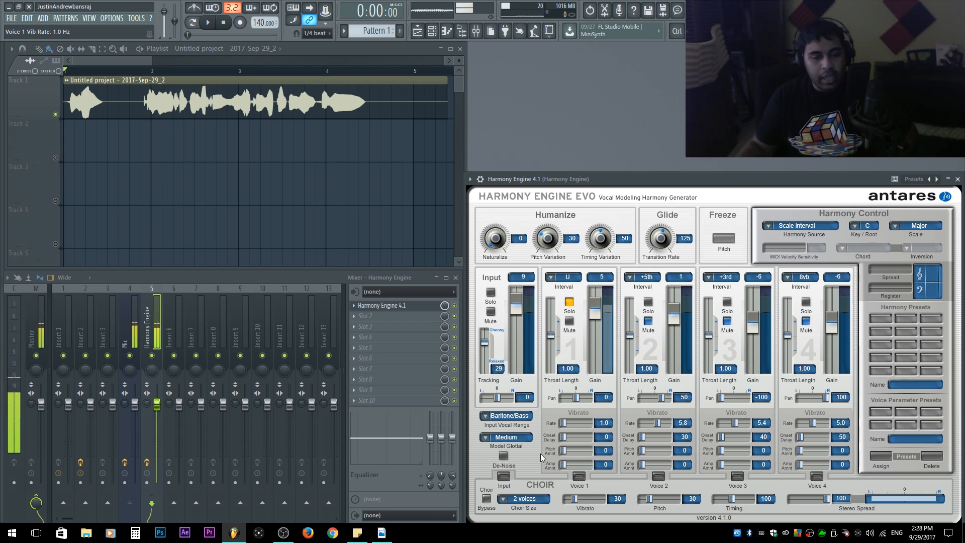
left_click_drag(575, 439, 520, 440)
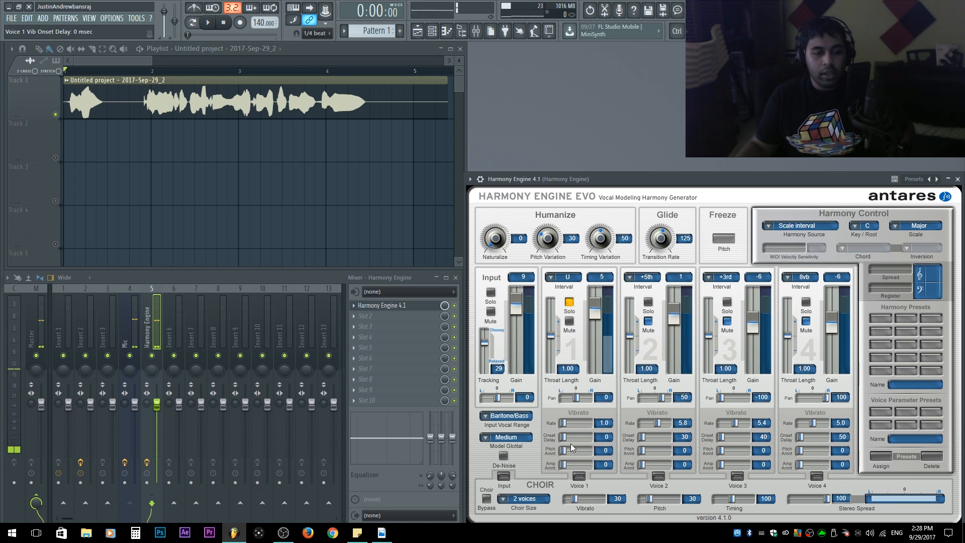
Try Voice 1's vibrato pitch amount and amp amount at 100 one after the other, returning each to 0
left_click_drag(558, 453, 624, 453)
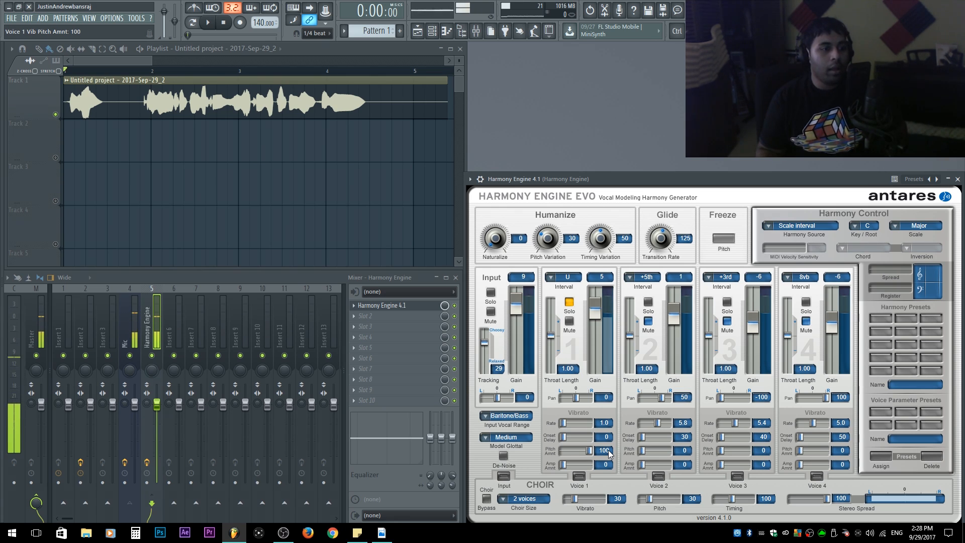
left_click_drag(589, 451, 558, 452)
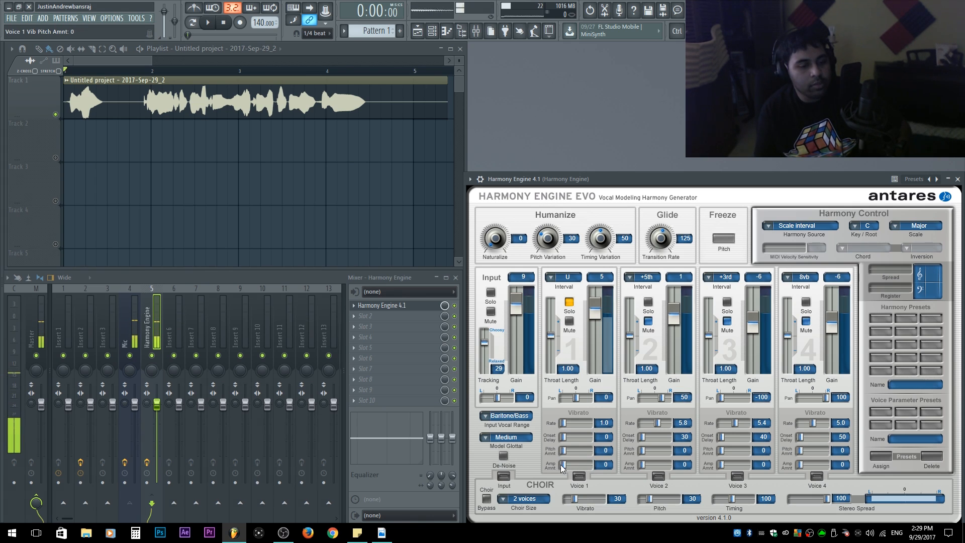
left_click_drag(562, 464, 588, 466)
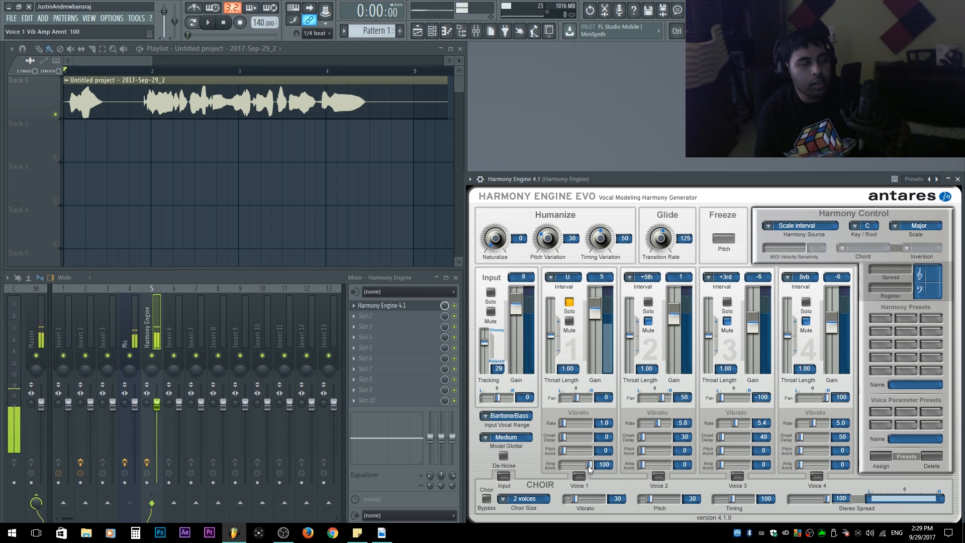
left_click_drag(588, 464, 526, 464)
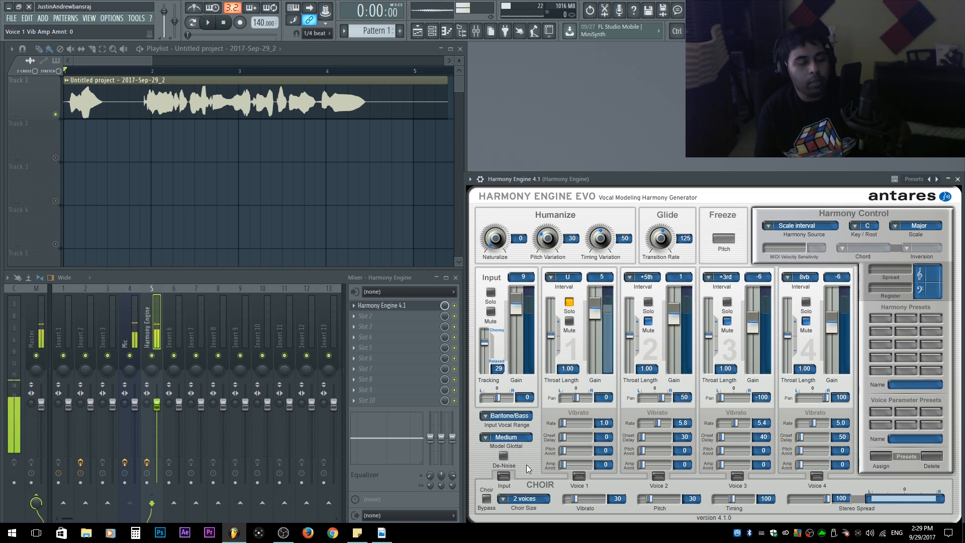
mouse_move(571, 464)
left_mouse_down()
mouse_move(591, 463)
mouse_move(567, 464)
left_mouse_up()
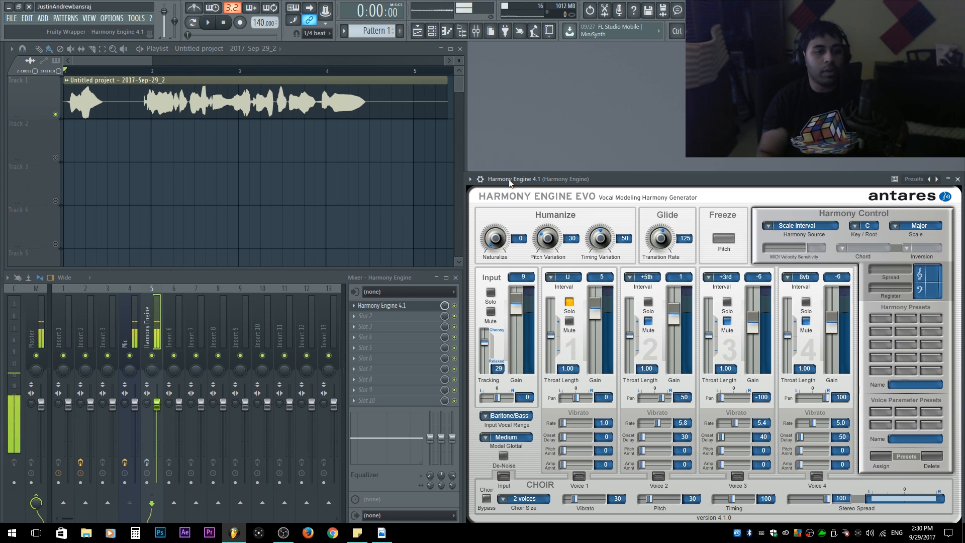
Set the Humanize Naturalize amount to 29 and Voice 1's vibrato to pitch amount 71 and amp amount 26
left_click_drag(501, 238, 495, 208)
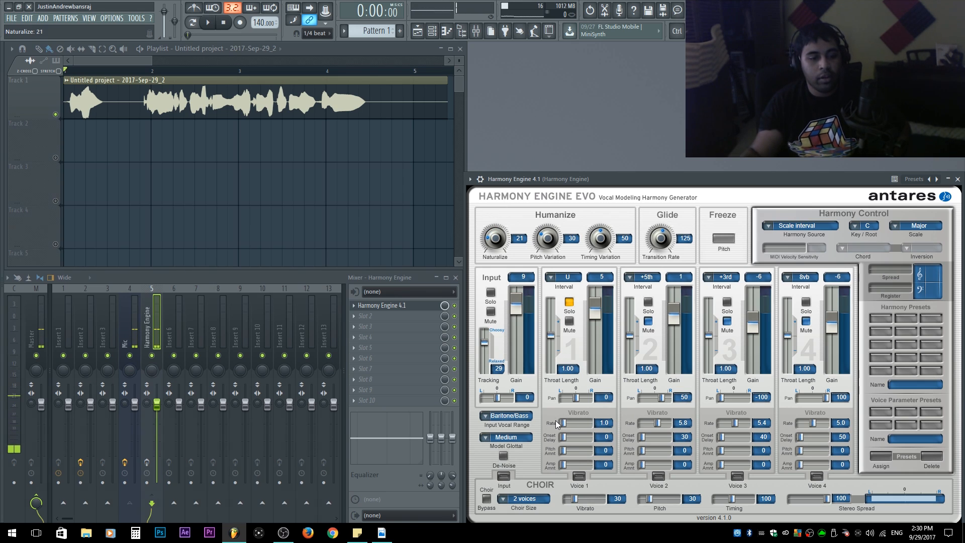
left_click_drag(563, 464, 588, 454)
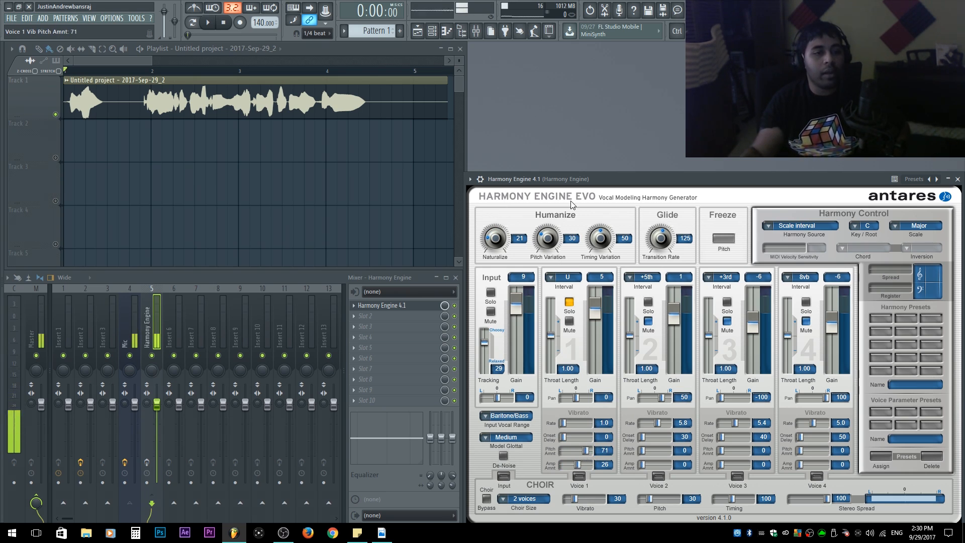
left_click_drag(495, 240, 497, 216)
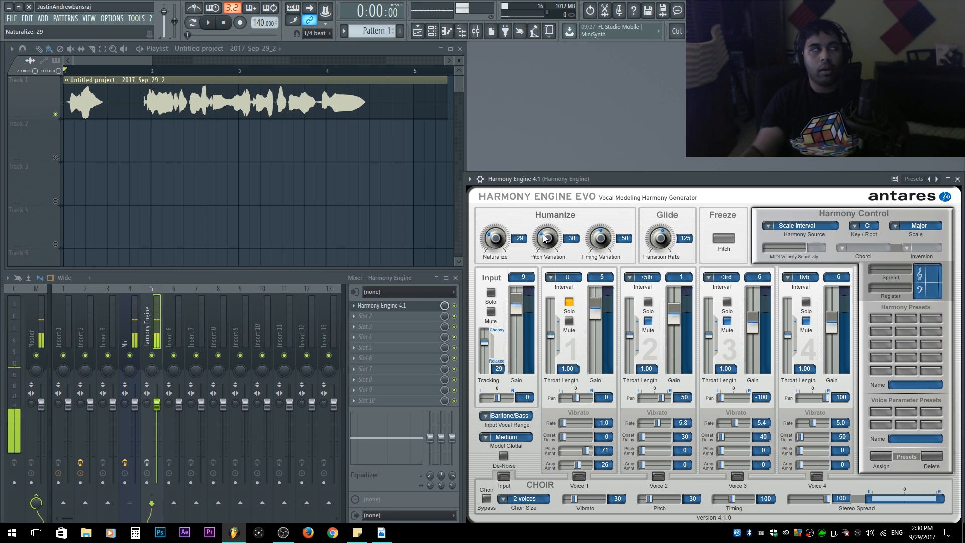
Try high and low Humanize Pitch Variation amounts, including 75, 9 and 87, and set it to 23
left_click_drag(546, 239, 554, 204)
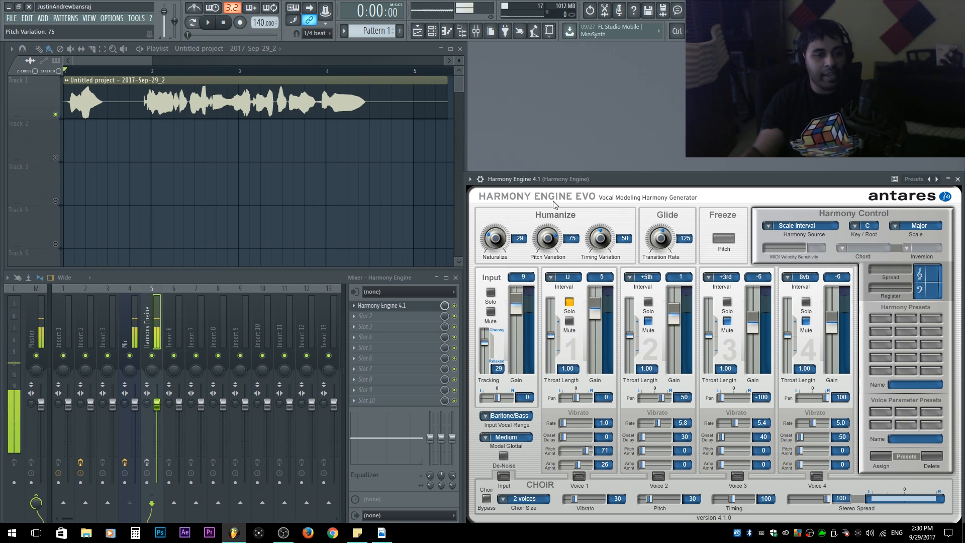
left_click_drag(542, 245, 538, 202)
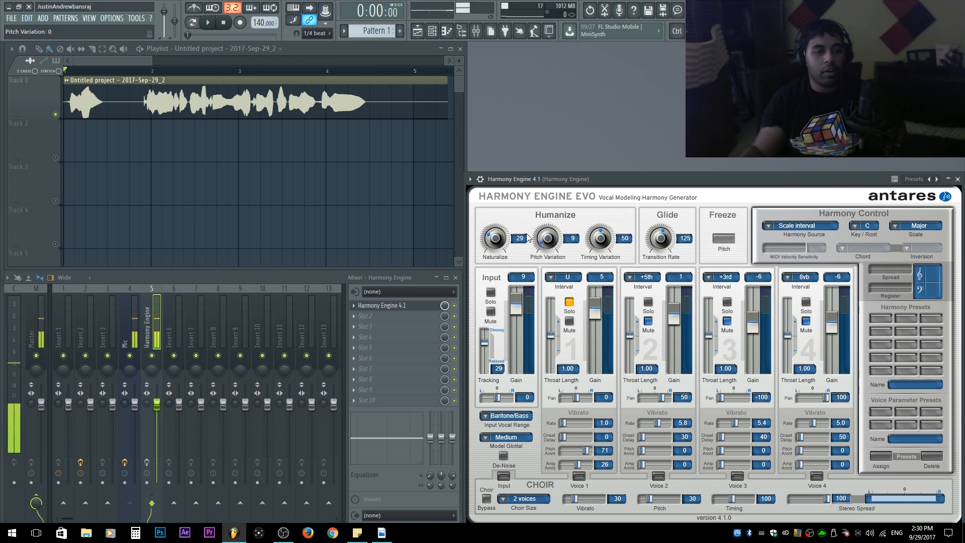
left_click_drag(550, 240, 547, 250)
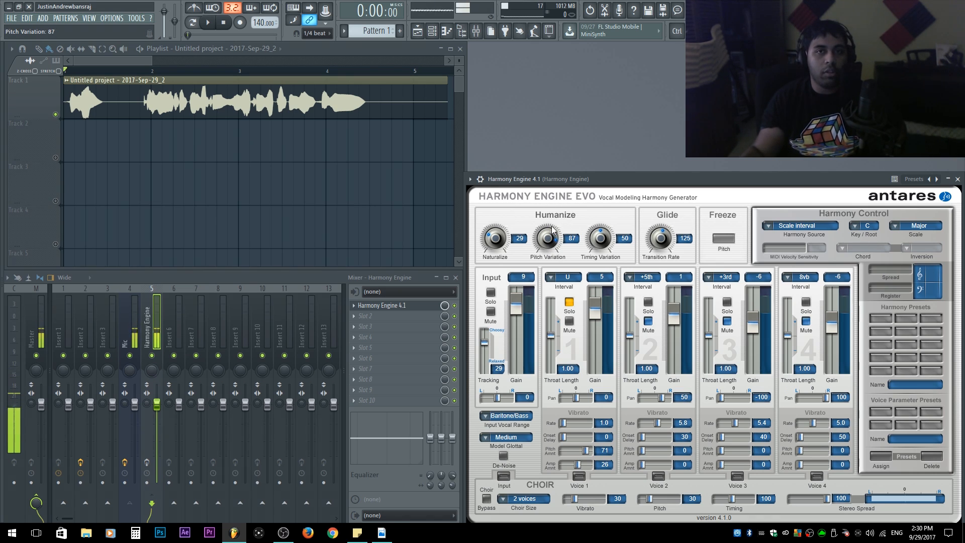
left_click_drag(552, 232, 547, 294)
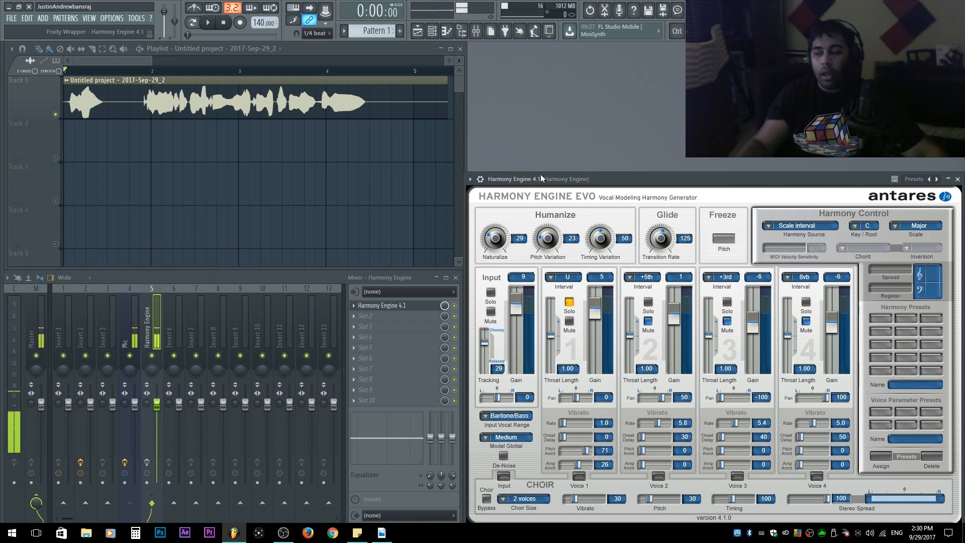
Set the Humanize Timing Variation to 39 and the Glide Transition Rate to 206
left_click_drag(603, 243, 606, 242)
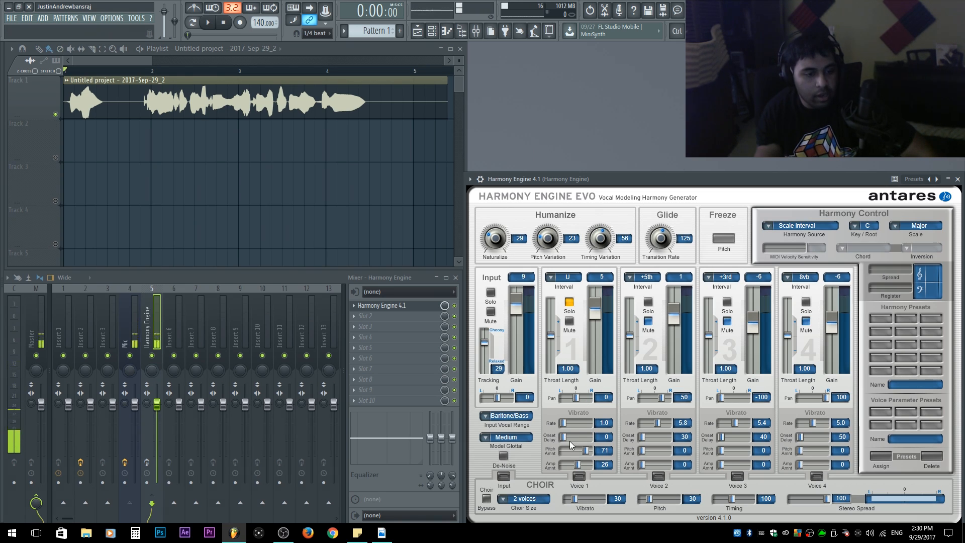
left_click_drag(608, 241, 648, 270)
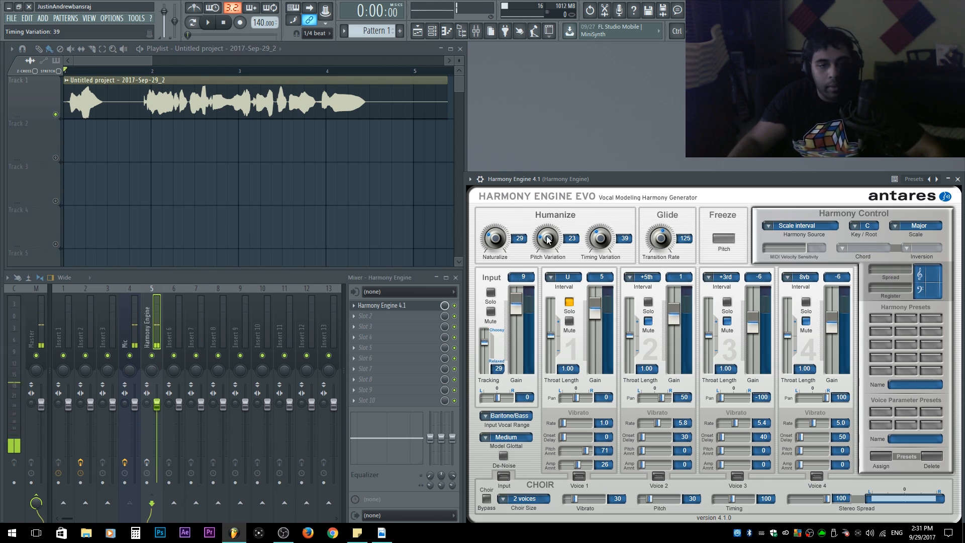
scroll(661, 247, "up", 5)
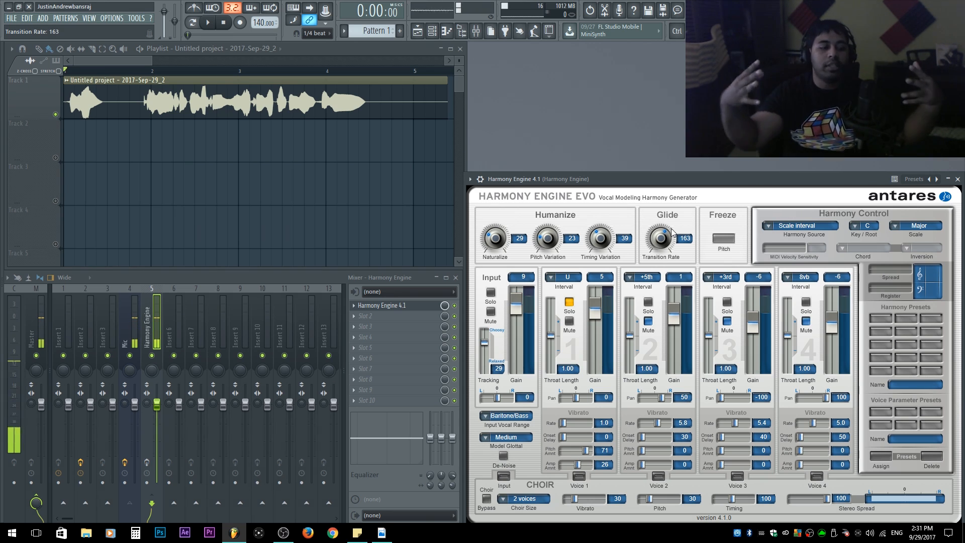
left_click_drag(672, 232, 647, 238)
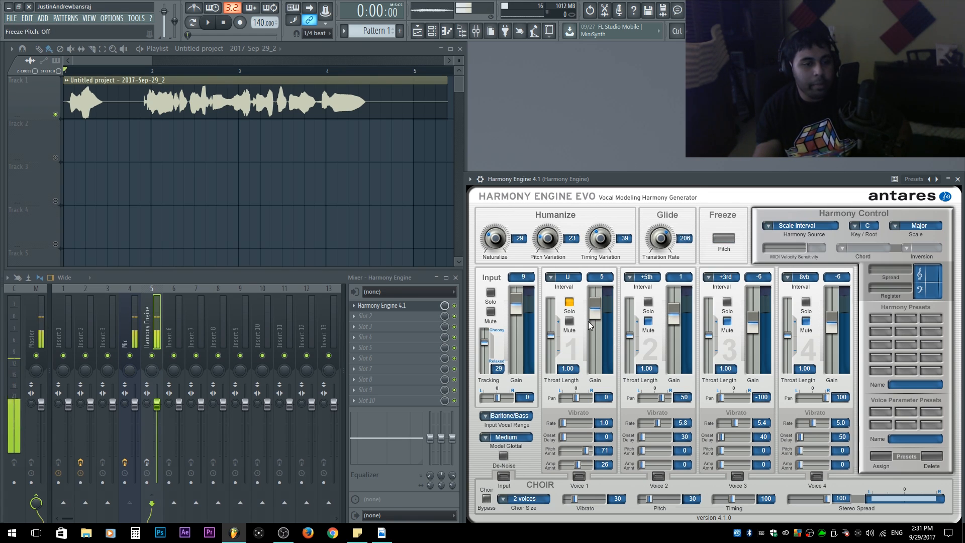
Unsolo Voice 1, re-arm the Harmony Engine track, and unmute voices 2, 3 and 4
left_click(569, 301)
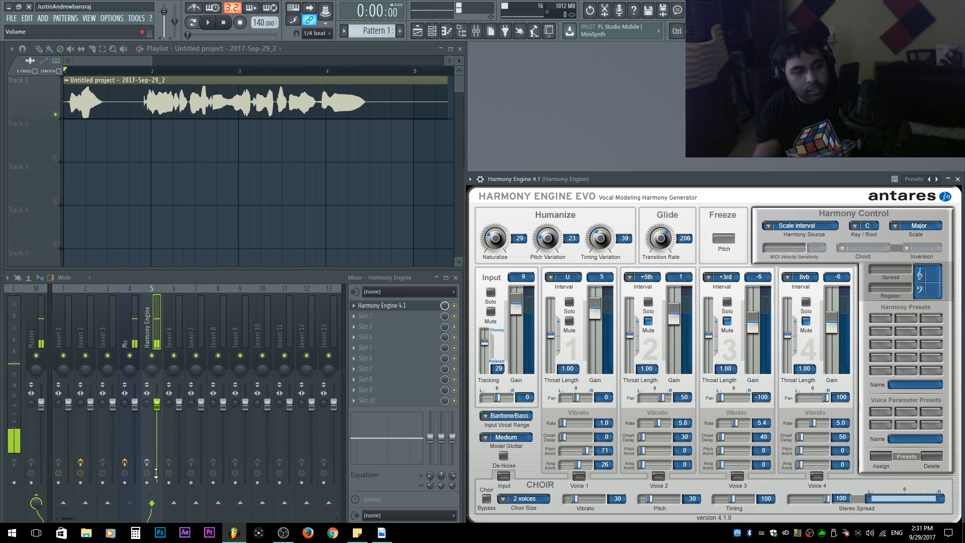
left_click(146, 461)
left_click(727, 320)
left_click(804, 324)
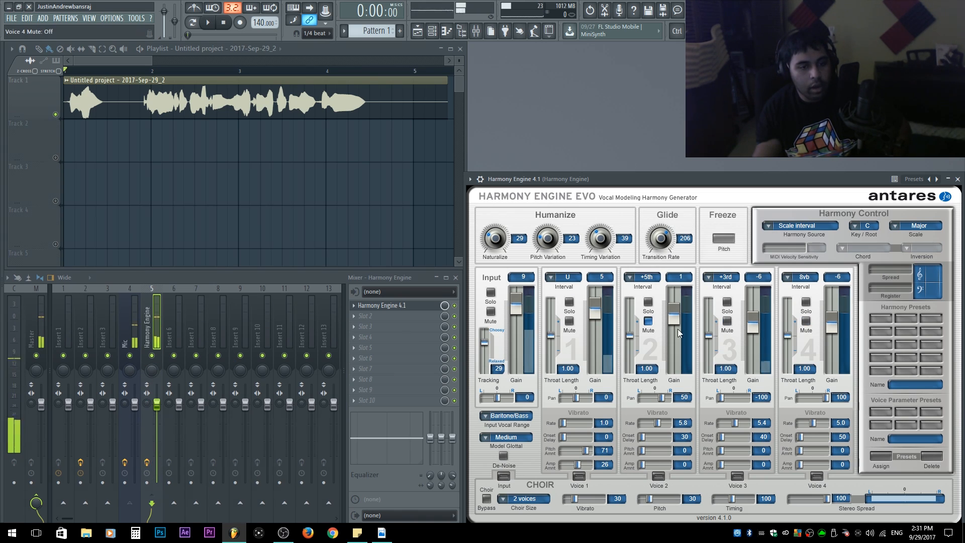
left_click(649, 321)
Test the pitch Freeze by switching it on and off, and switch it on again
left_click(724, 238)
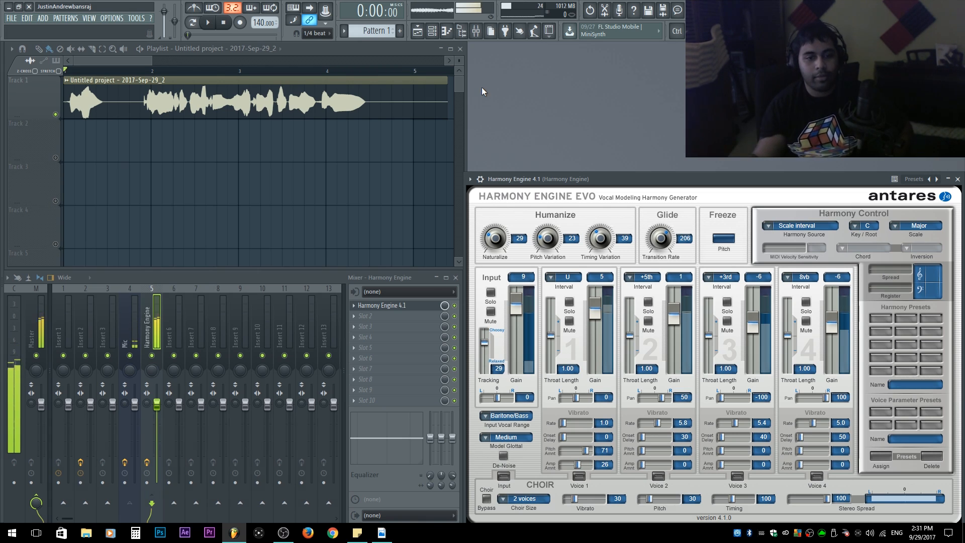
left_click(724, 239)
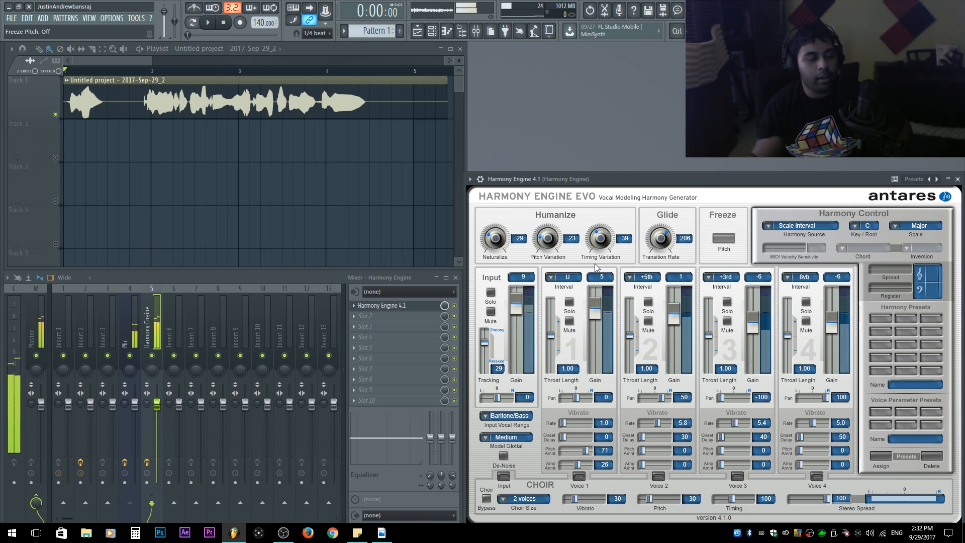
left_click(723, 237)
Solo Voice 3, try its interval at +5th, return it to +3rd, and unsolo the voice
left_click(726, 302)
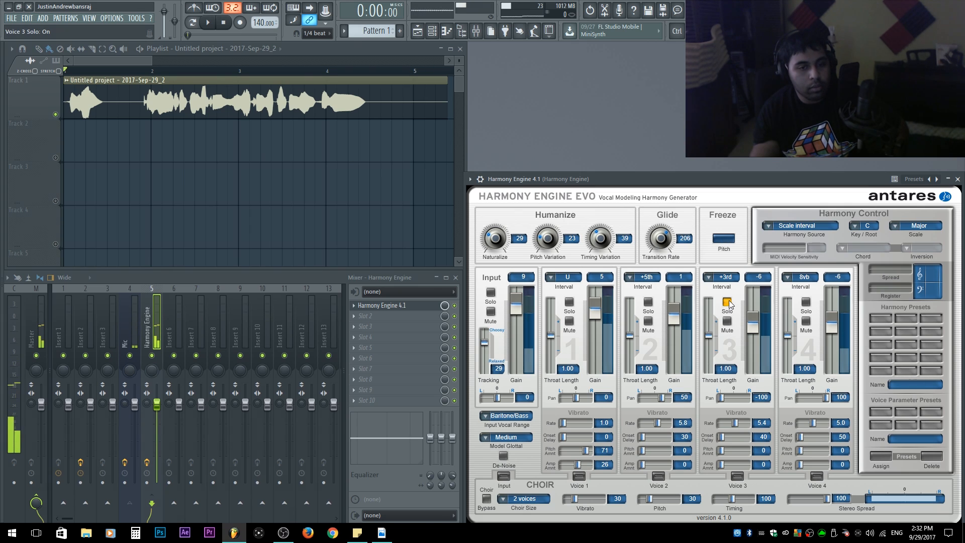
left_click(722, 277)
left_click(726, 280)
left_click(725, 277)
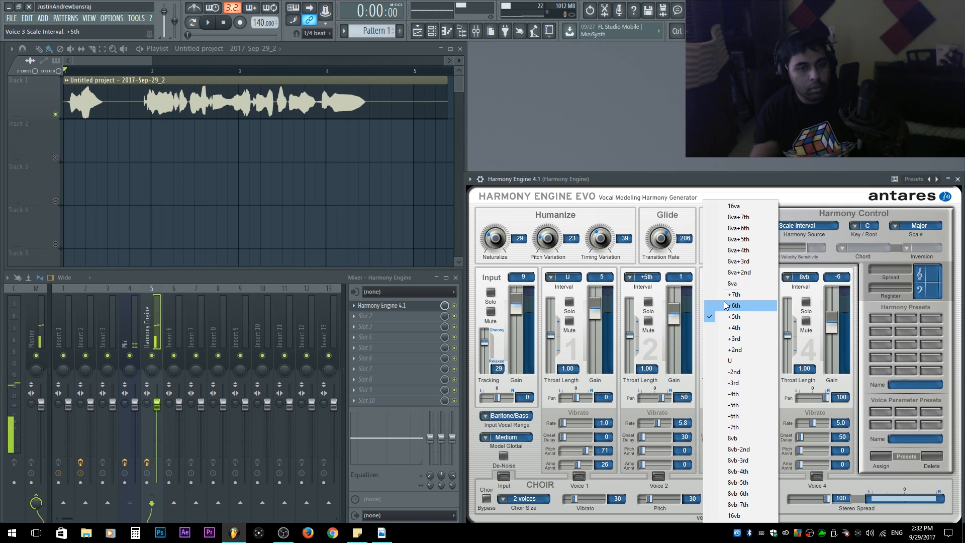
left_click(727, 333)
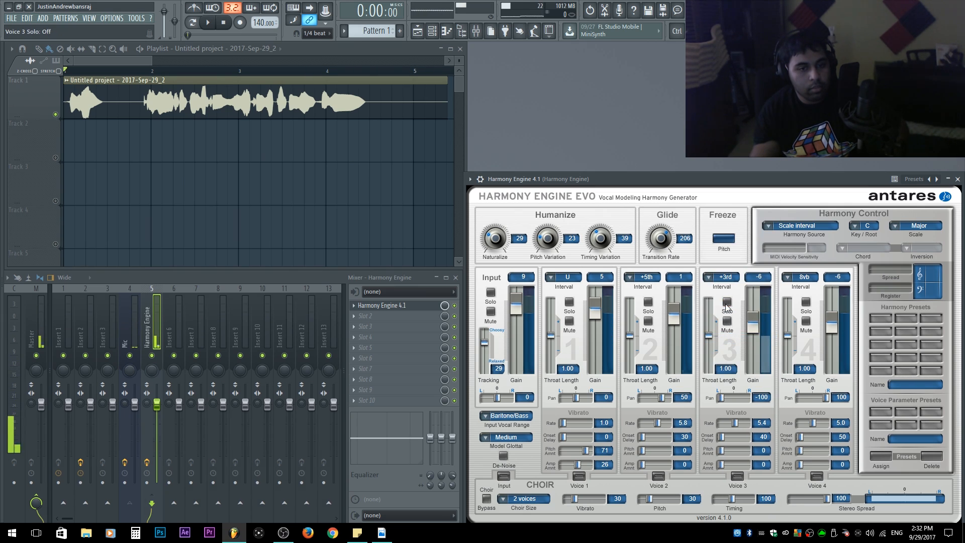
left_click(726, 302)
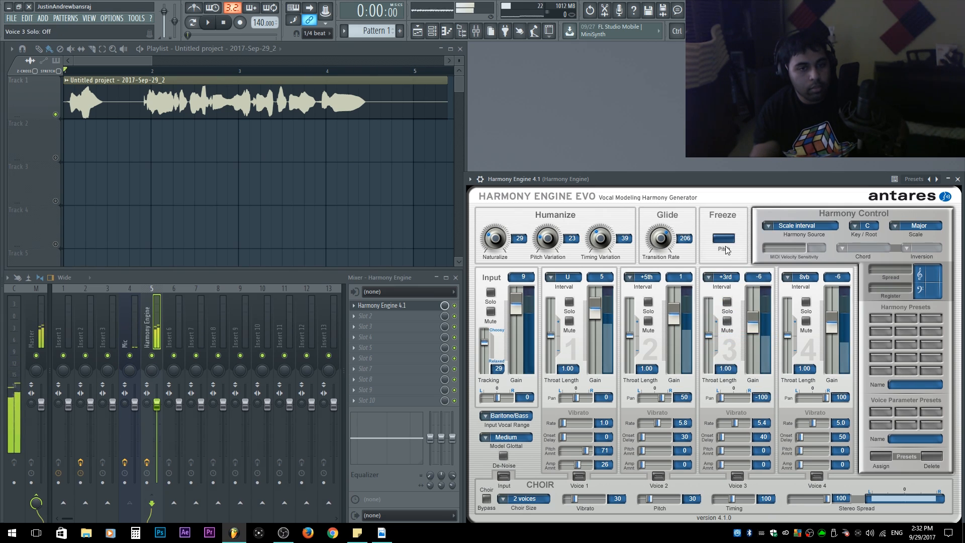
Solo and unsolo voices 2, 1 and 4 in turn, and move Voice 4's gain before returning it to -6
left_click(648, 302)
left_click(649, 302)
left_click(569, 302)
left_click(569, 302)
left_click(805, 302)
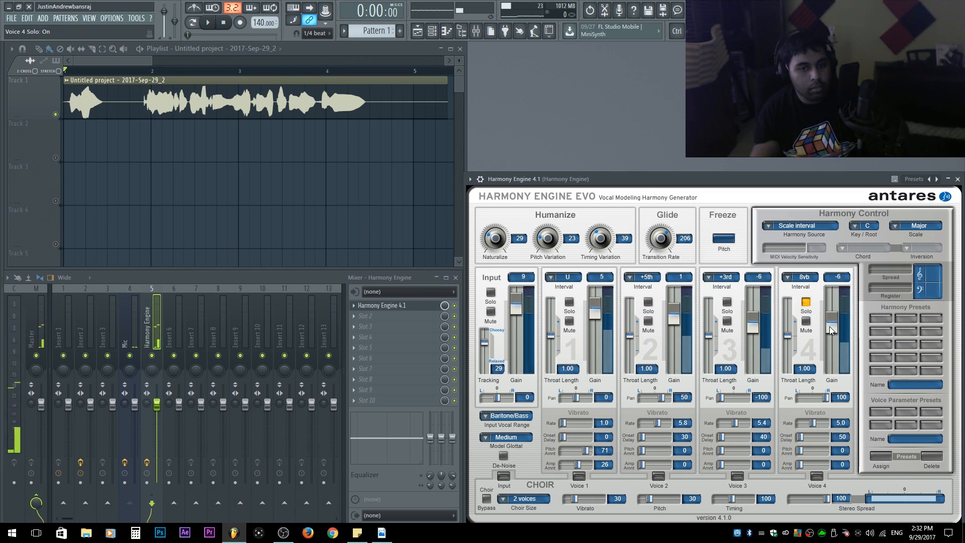
left_click(806, 302)
left_click_drag(831, 301, 827, 323)
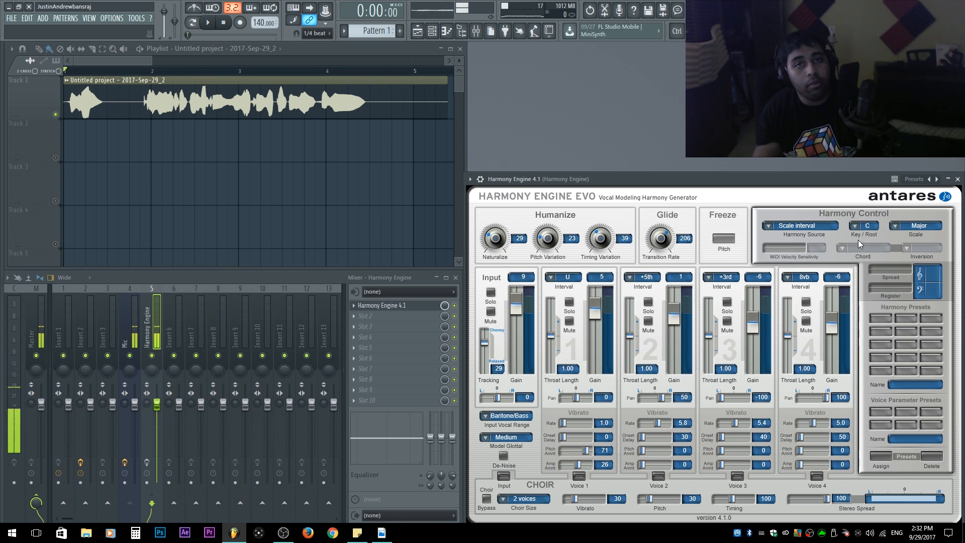
Change the harmony source to Fixed interval and set Voice 4's interval to 7
left_click(815, 225)
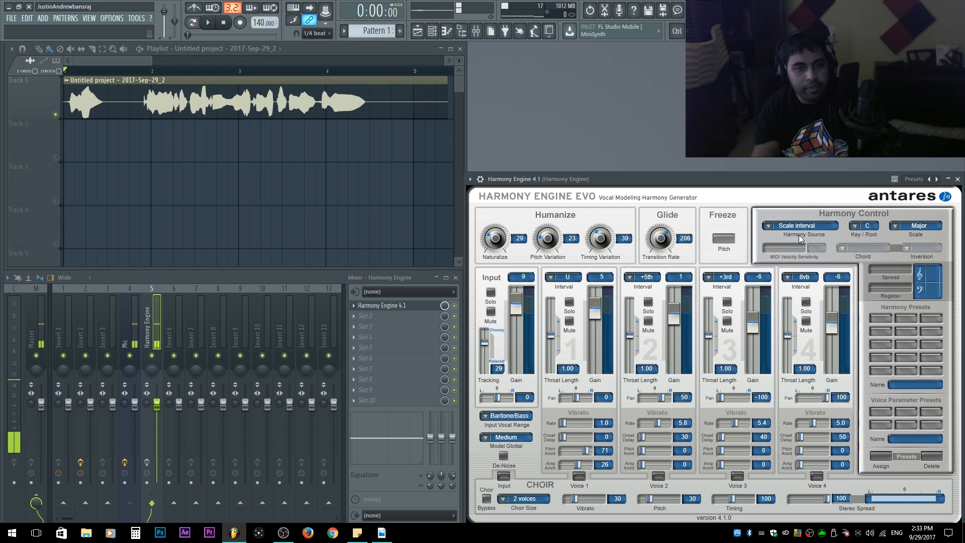
left_click(806, 231)
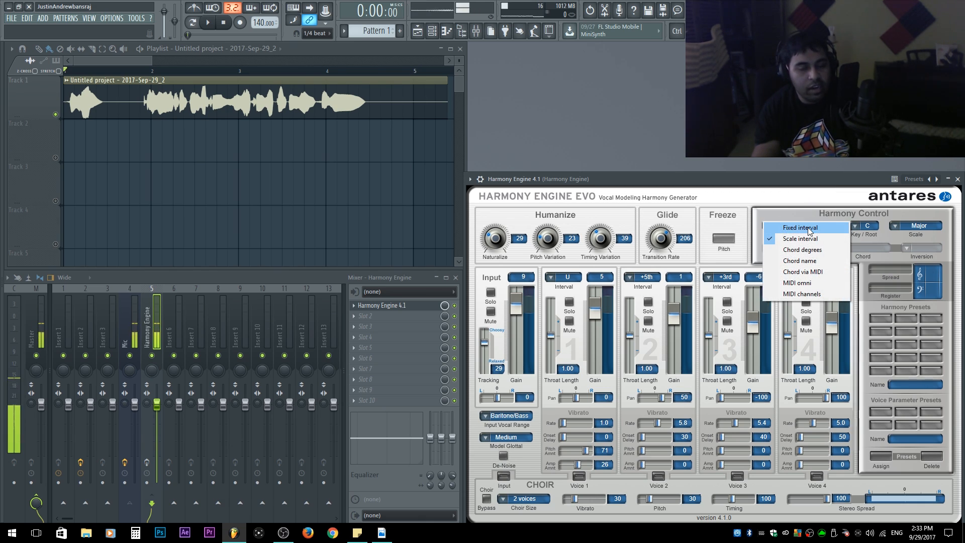
left_click(807, 227)
left_click(798, 278)
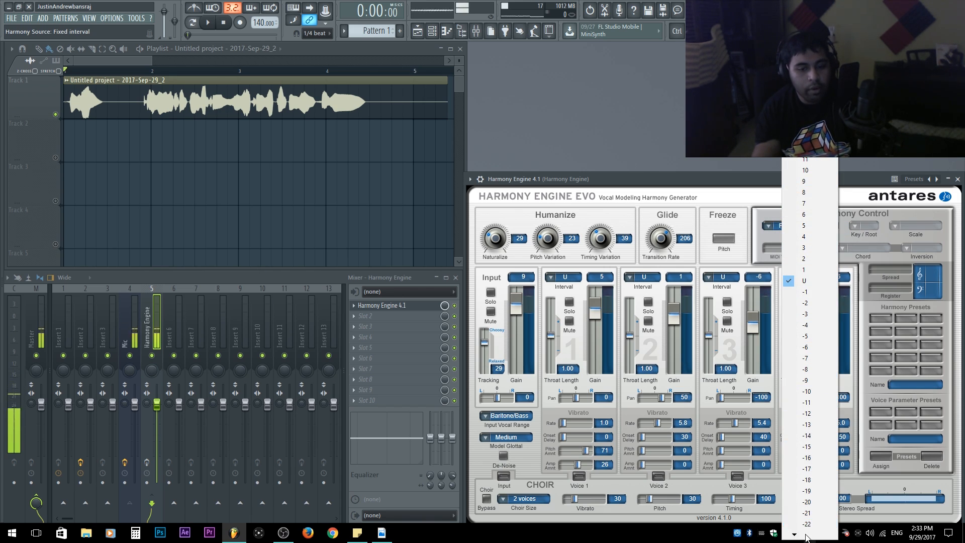
mouse_move(802, 536)
scroll(786, 316, "up", 2)
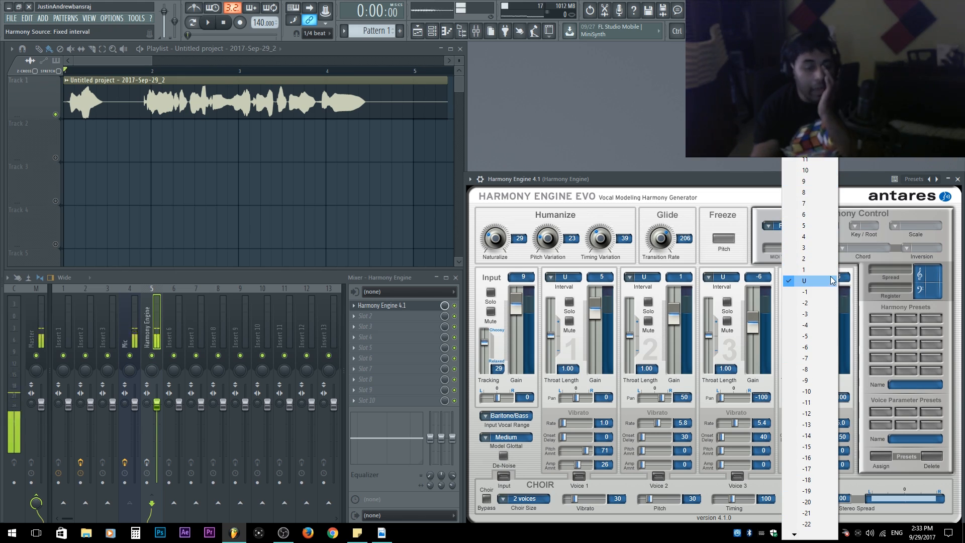
left_click(822, 206)
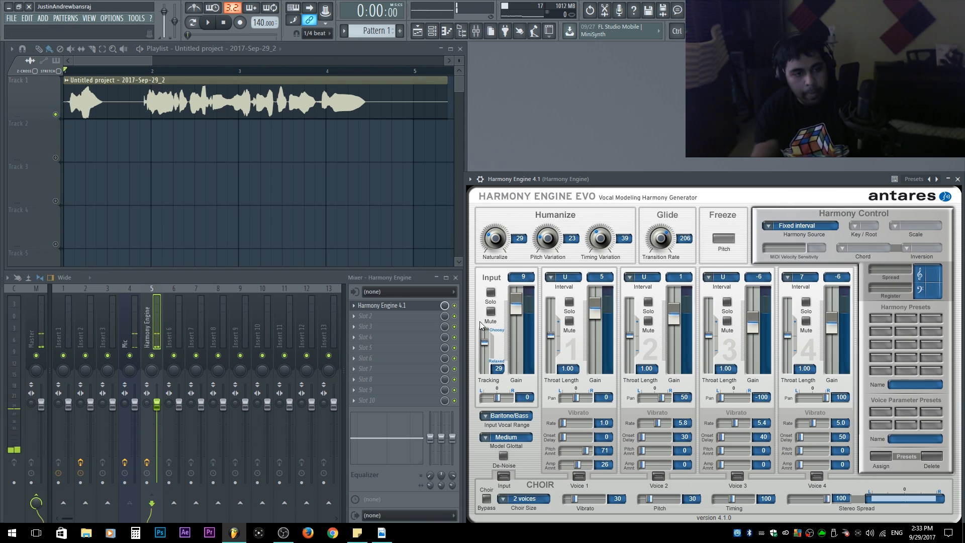
Mute voices 1, 2 and 3 and raise Voice 4's gain to 12, settling on 11
left_click(569, 321)
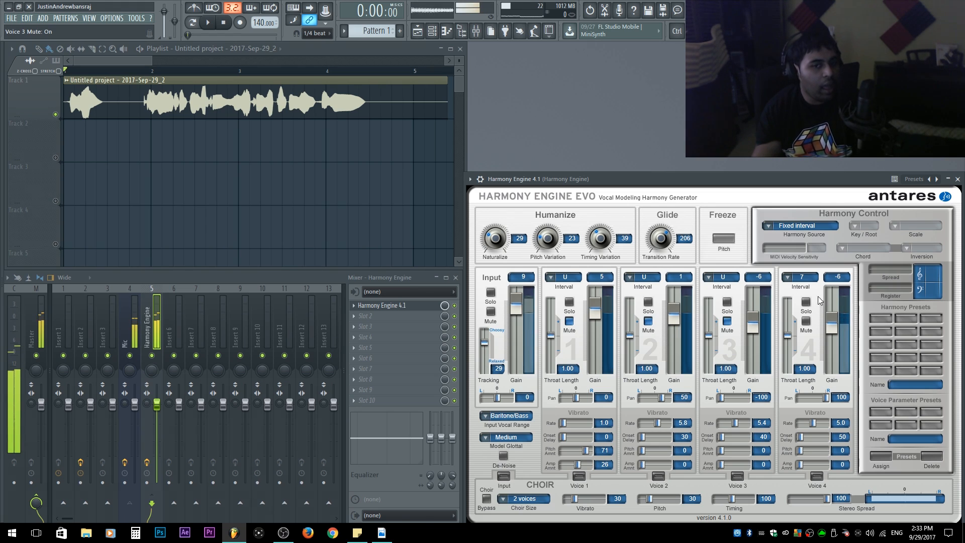
left_click_drag(832, 323, 836, 279)
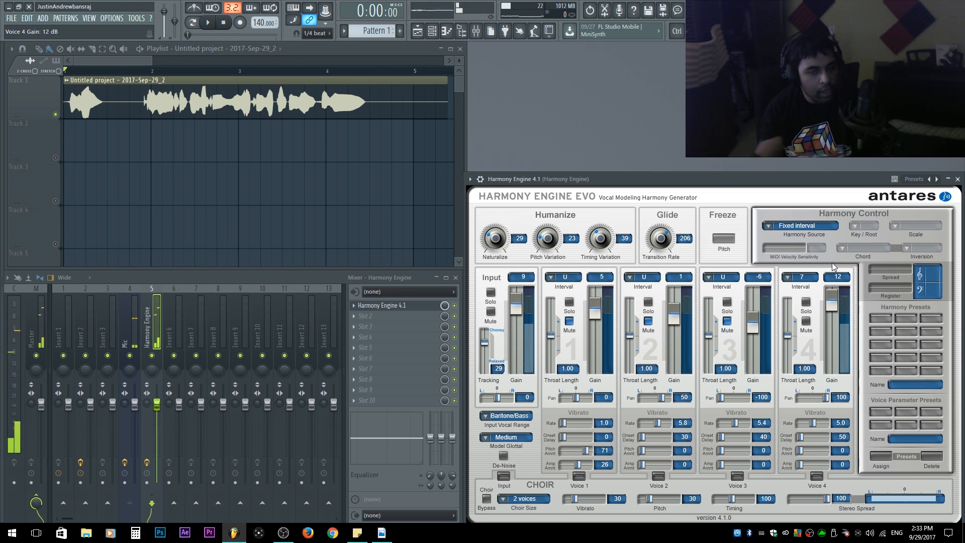
left_click_drag(830, 317, 830, 325)
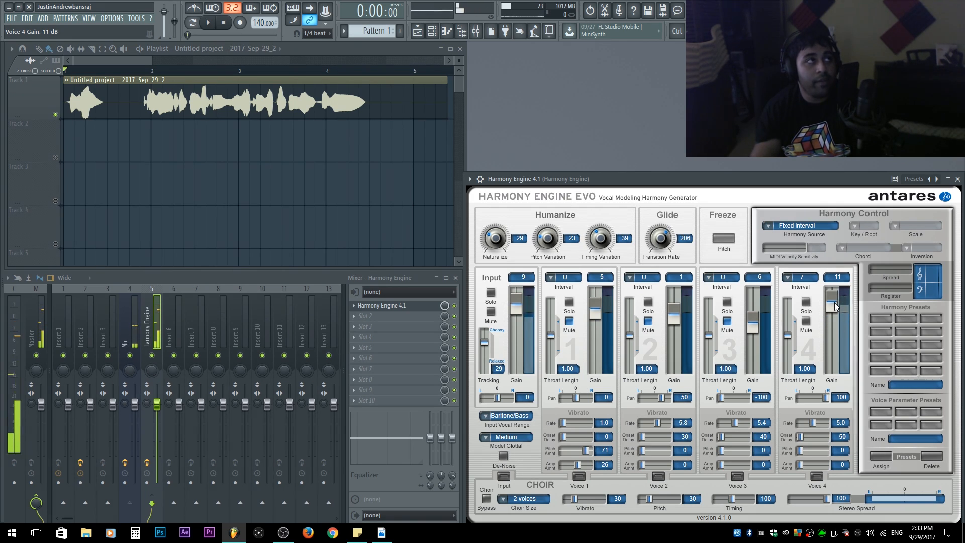
Change the harmony source to Scale interval and look through its key and scale options
left_click(800, 225)
left_click(794, 236)
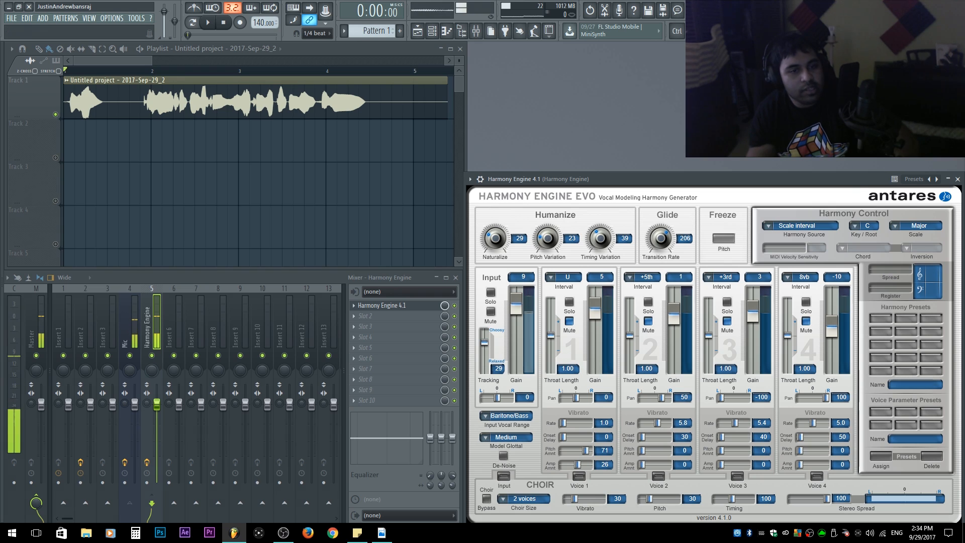
left_click(866, 225)
left_click(887, 207)
left_click(870, 226)
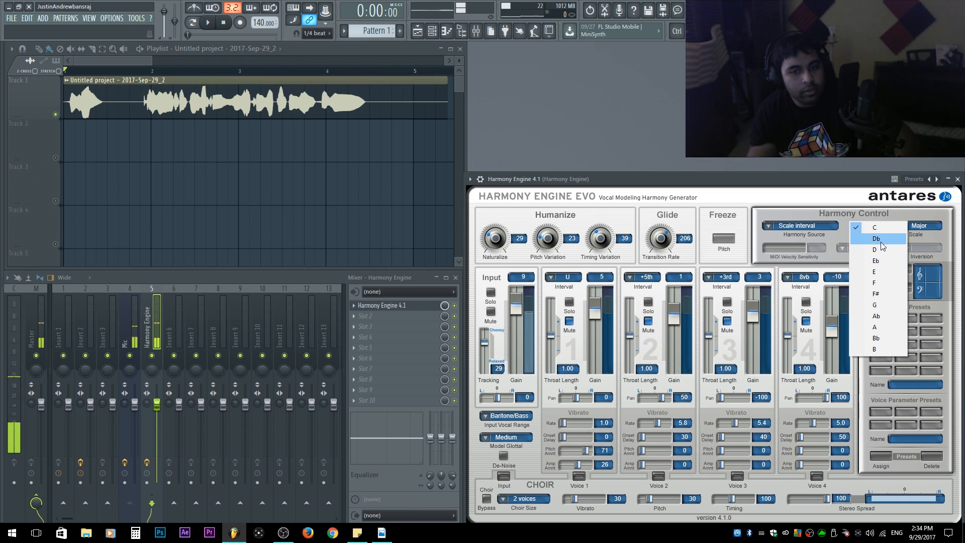
left_click(886, 208)
left_click(924, 229)
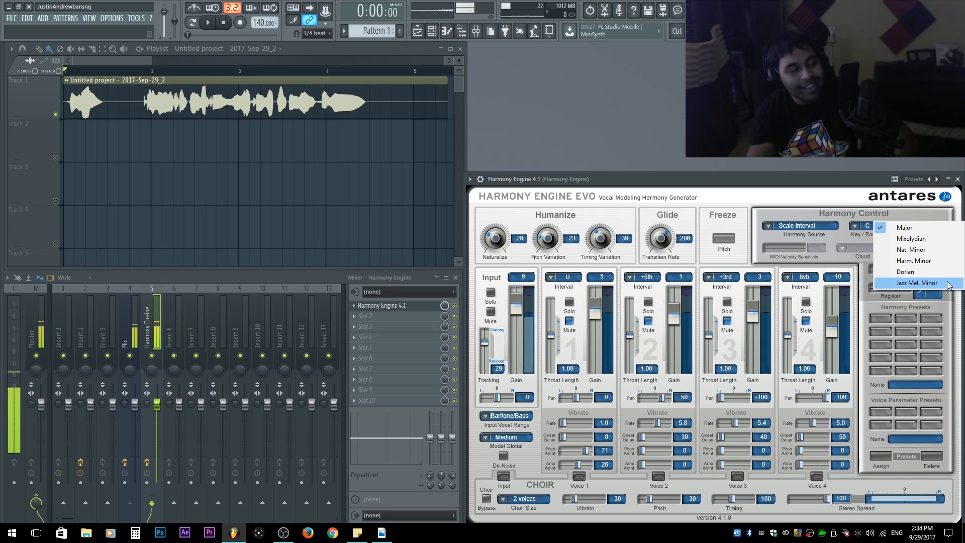
Change the harmony source to Chord degrees and solo the input
left_click(804, 226)
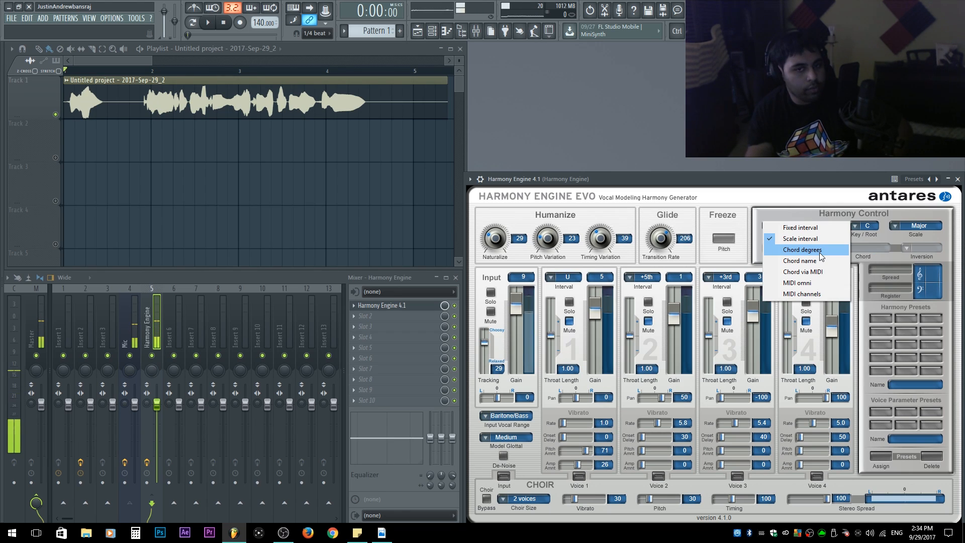
left_click(820, 253)
left_click(862, 244)
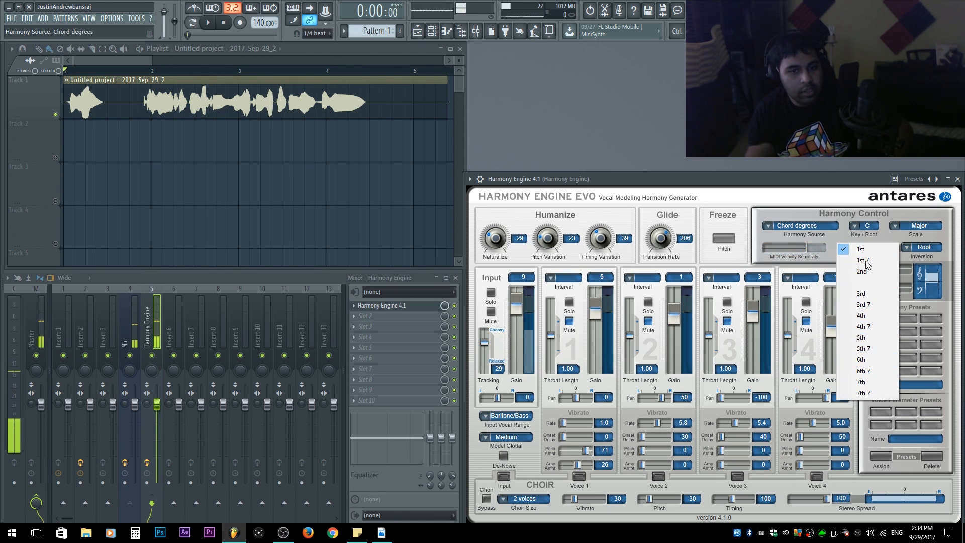
left_click(838, 185)
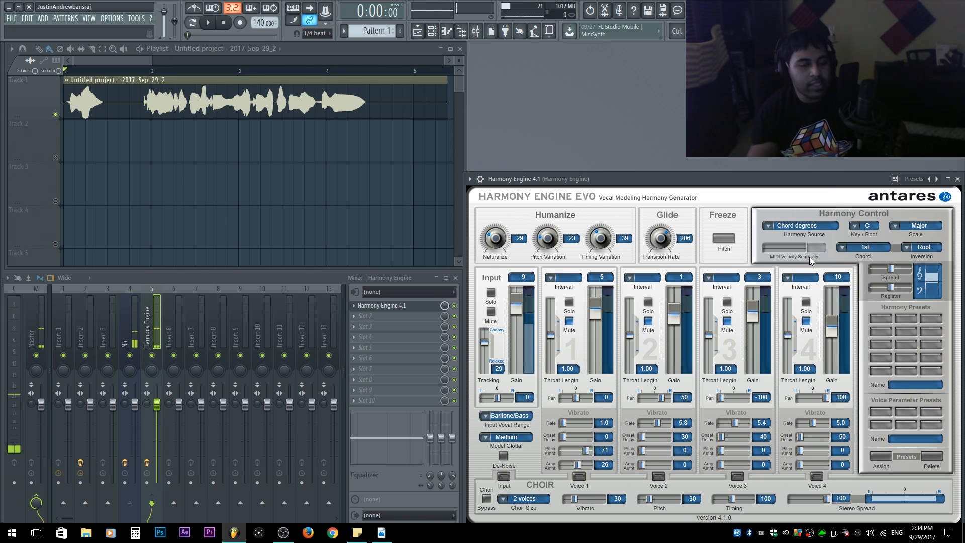
left_click(491, 292)
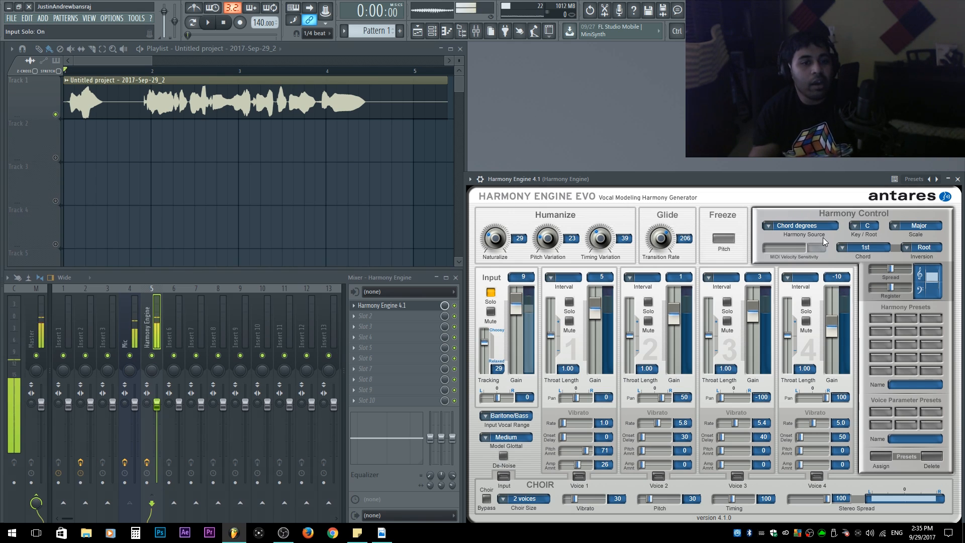
Set the harmony key to A and the scale to Nat. Minor
left_click(878, 246)
left_click(878, 249)
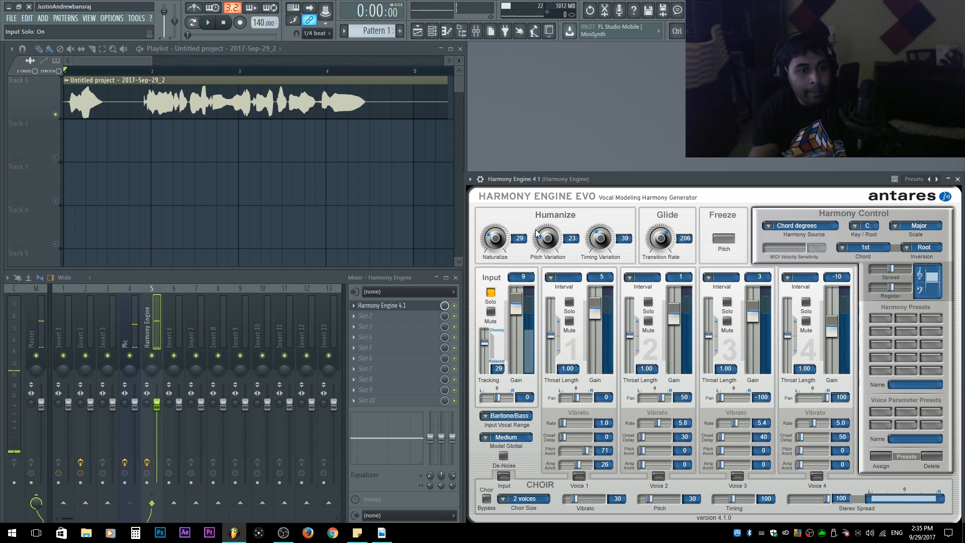
left_click(867, 226)
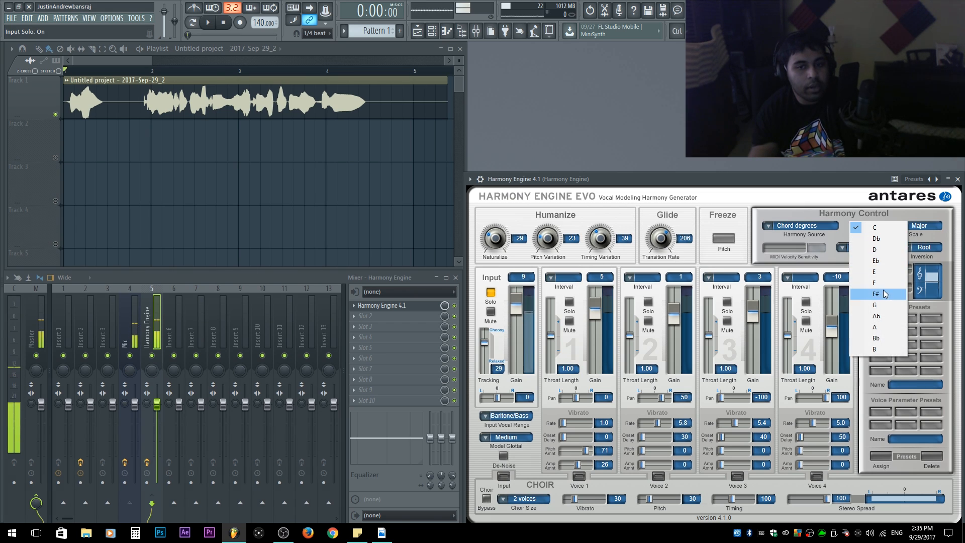
left_click(887, 320)
left_click(919, 226)
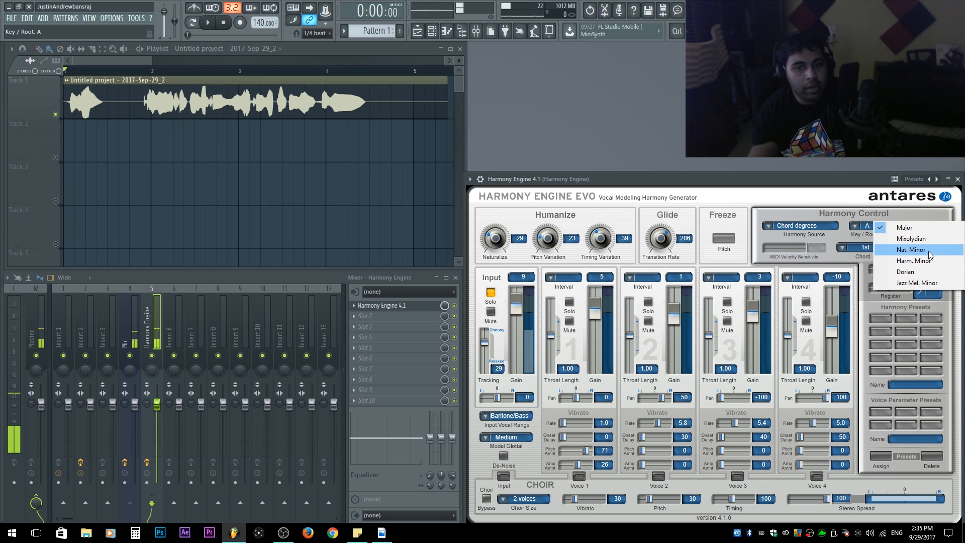
left_click(928, 250)
Select the 1st chord degree and the Root inversion for the harmony
left_click(864, 248)
left_click(865, 249)
left_click(865, 249)
left_click(931, 239)
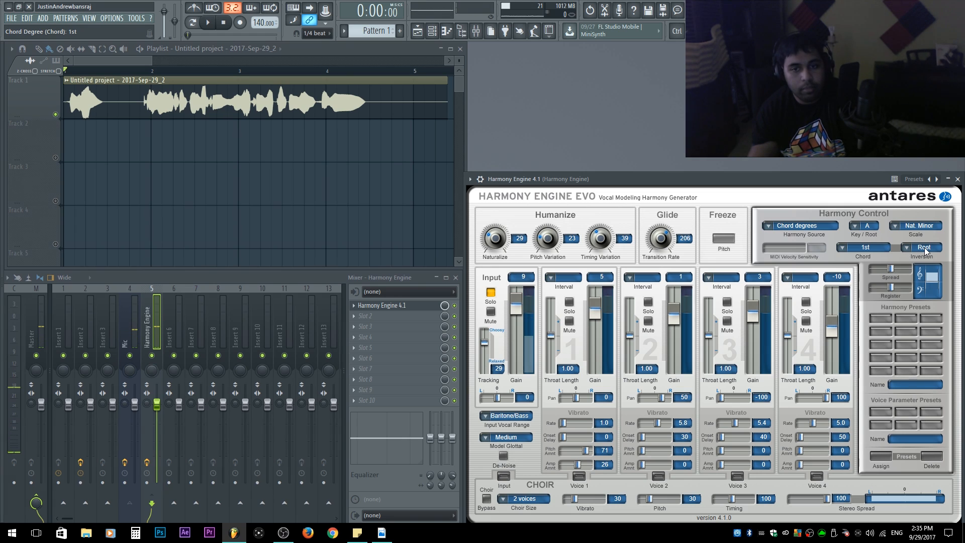
left_click(926, 251)
left_click(928, 248)
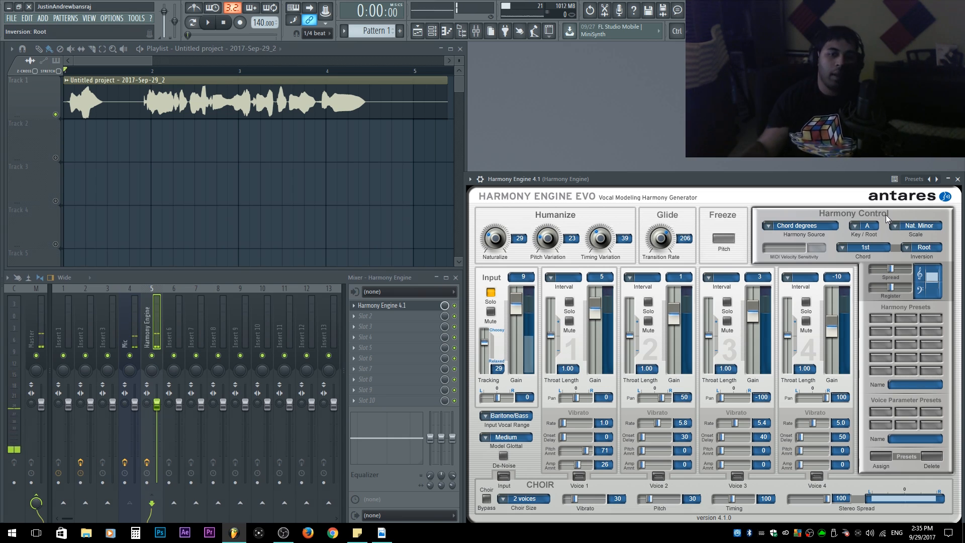
Audition the 1st-degree harmony by switching the input's solo off and on twice
left_click(490, 293)
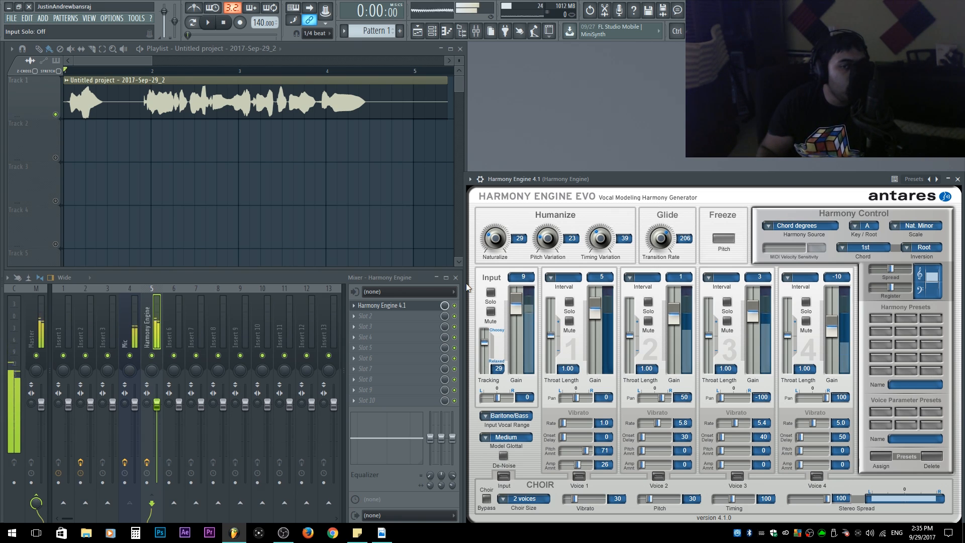
left_click(490, 292)
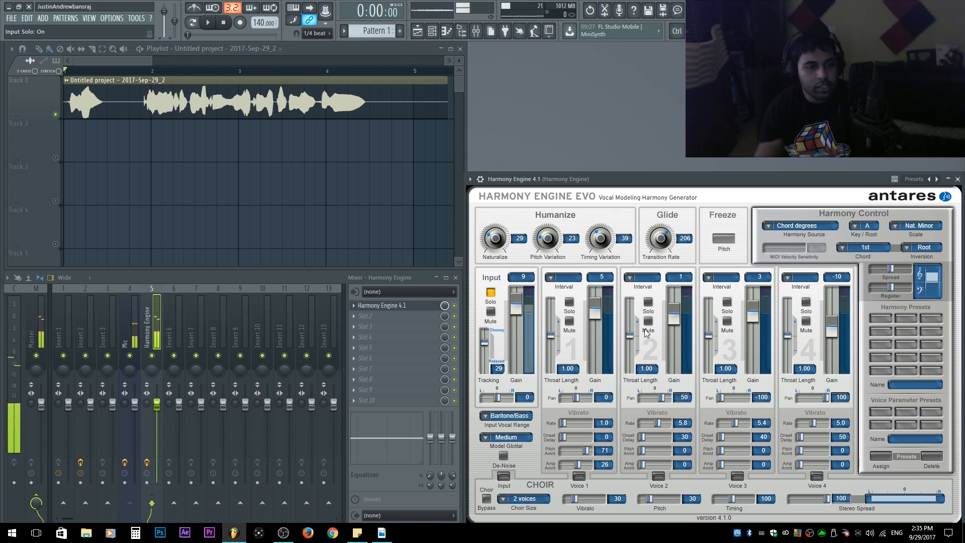
left_click(490, 294)
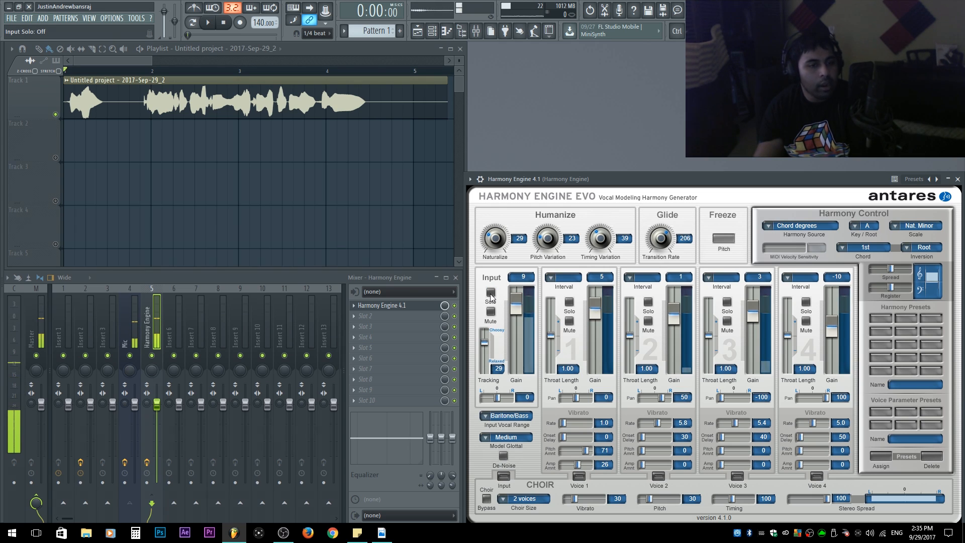
left_click(490, 295)
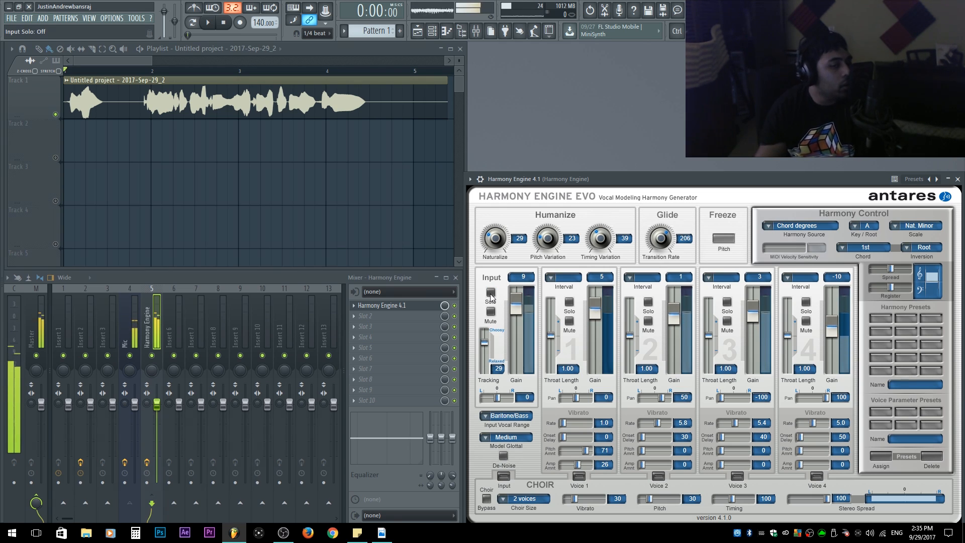
Set the chord degree to 1st 7 and audition it by switching the input's solo off and back on
left_click(864, 244)
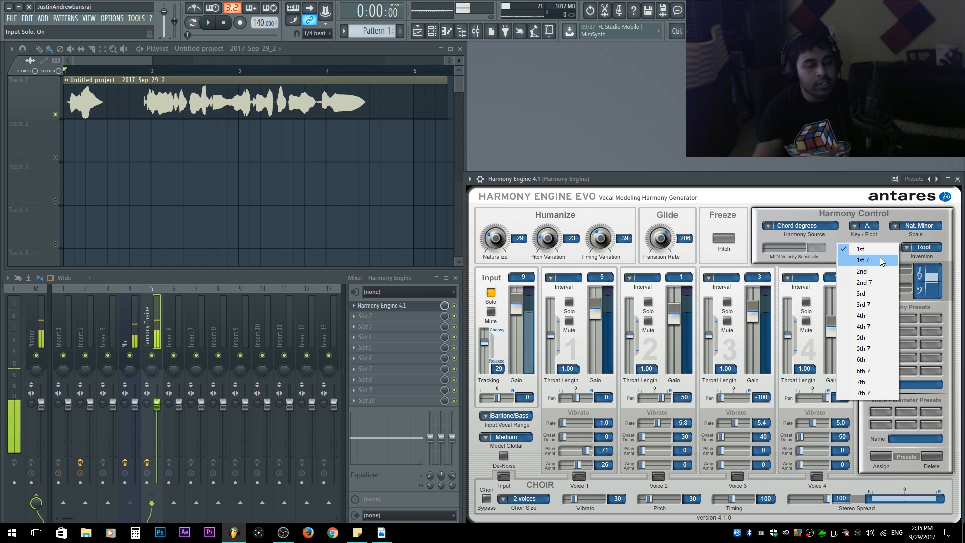
left_click(879, 259)
left_click(490, 294)
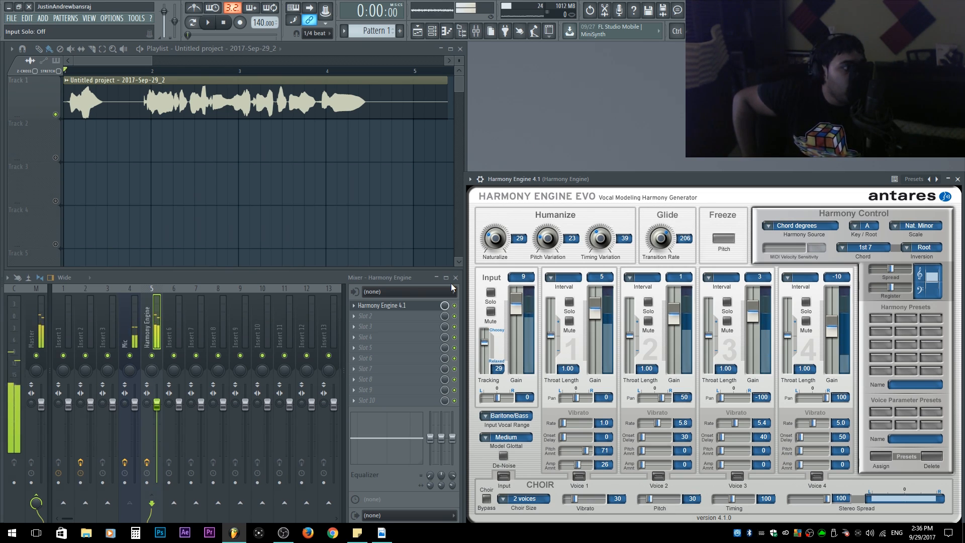
left_click(491, 291)
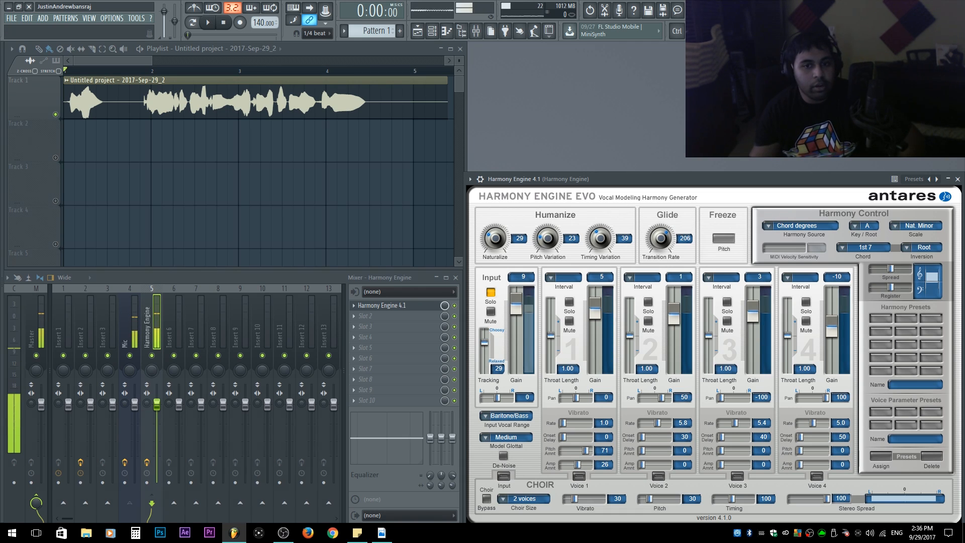
Set the chord degree back to 1st and check the key and inversion options without changing them
left_click(872, 247)
left_click(872, 250)
left_click(872, 247)
left_click(868, 250)
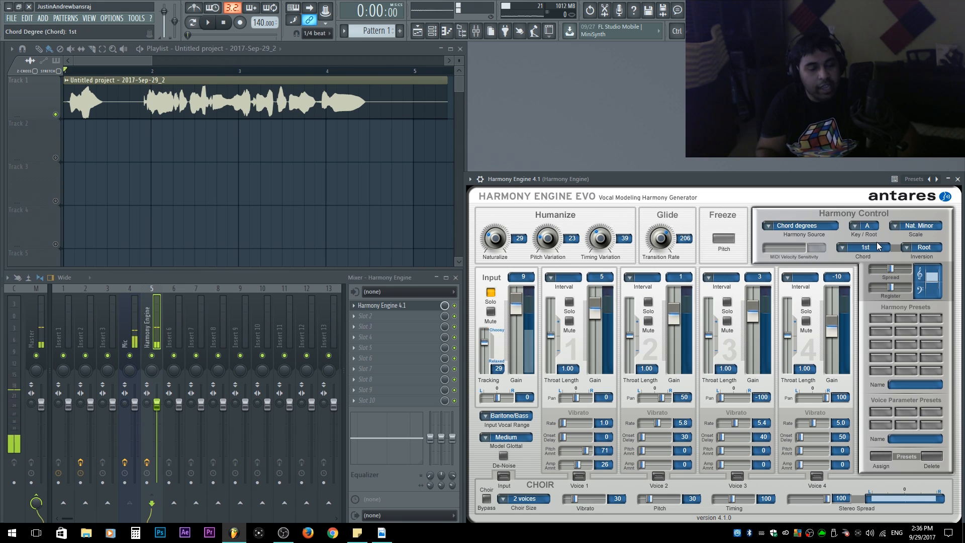
left_click(877, 224)
left_click(882, 204)
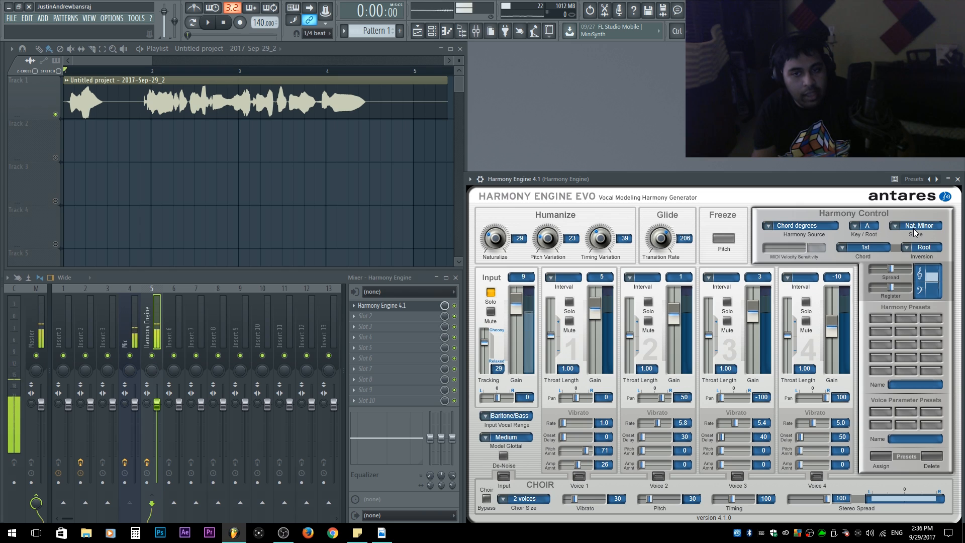
left_click(923, 248)
left_click(888, 201)
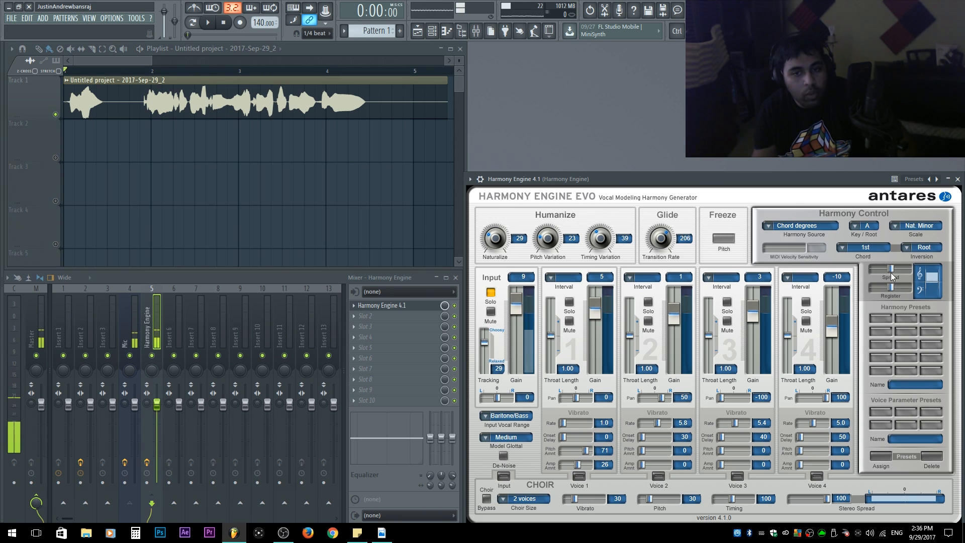
Change the harmony source to Chord name with a Dim chord, and unsolo the input to hear it
left_click(800, 231)
left_click(799, 256)
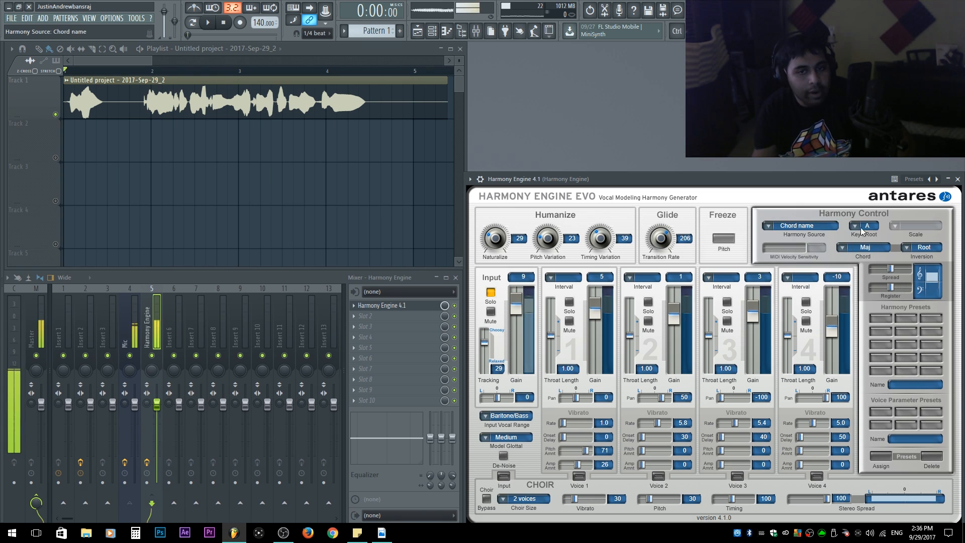
left_click(868, 248)
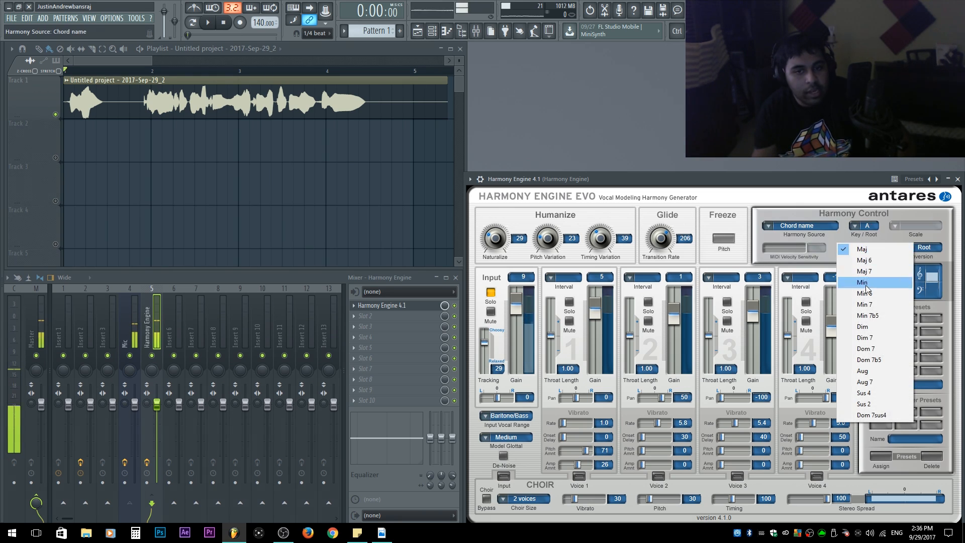
left_click(888, 327)
left_click(491, 293)
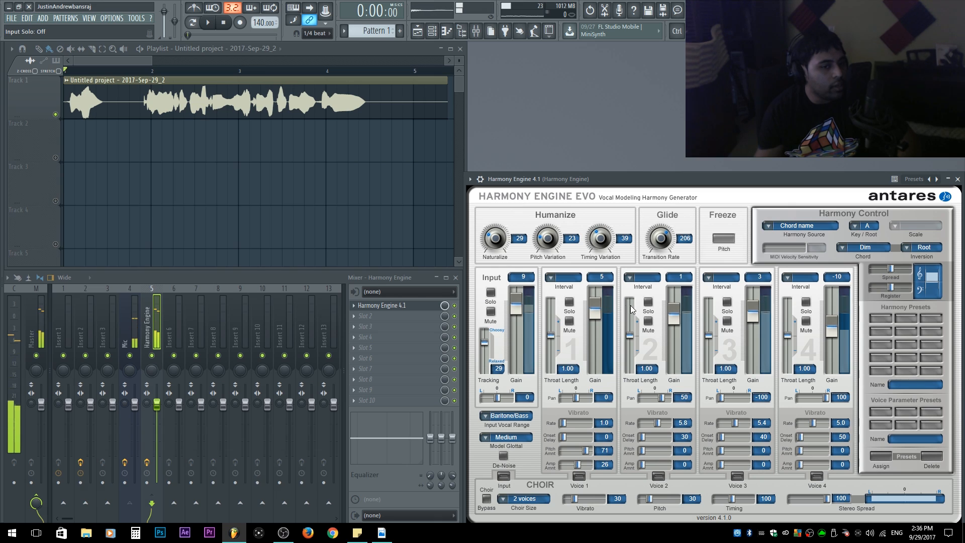
Try the Dim 7 chord and switch to the Aug 7 chord
left_click(878, 247)
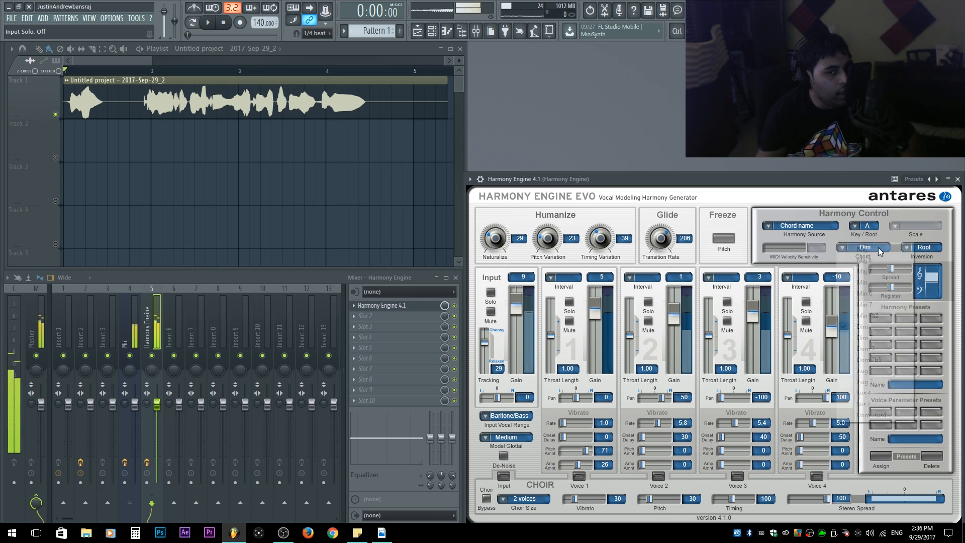
left_click(881, 339)
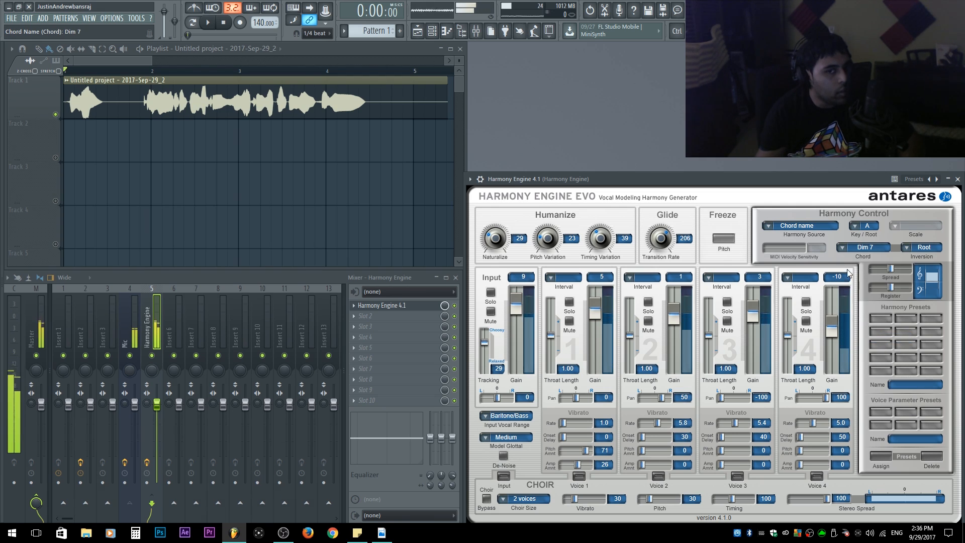
left_click(855, 247)
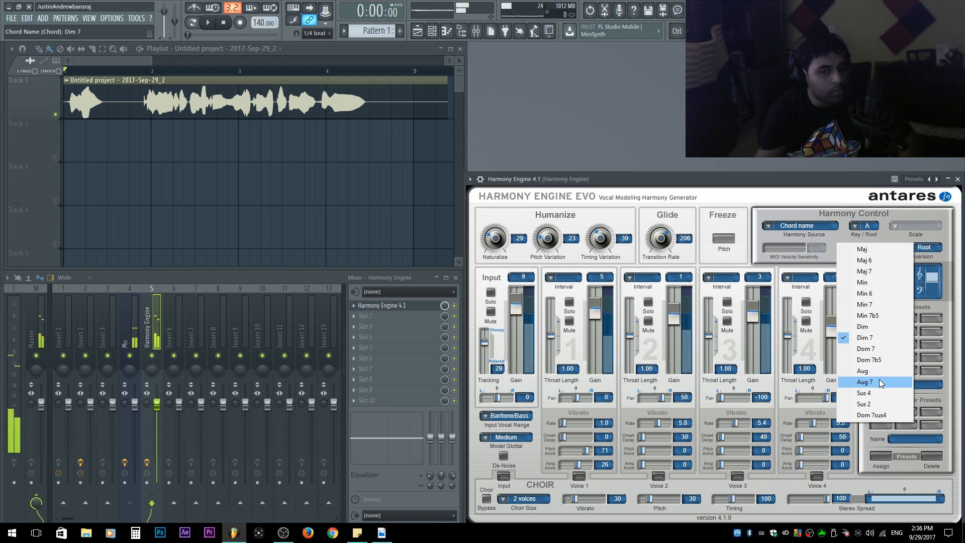
left_click(880, 383)
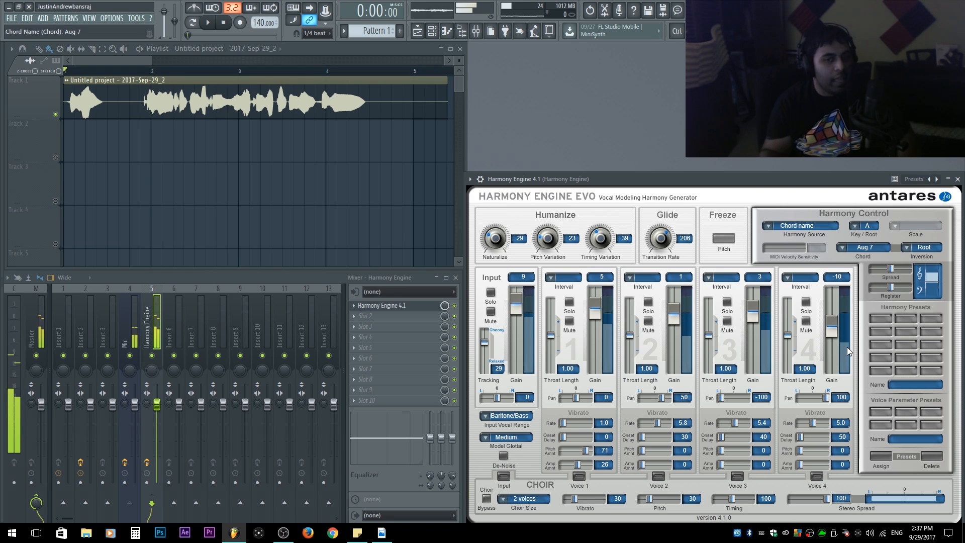
Solo the input and change the harmony source to Chord via MIDI
left_click(490, 292)
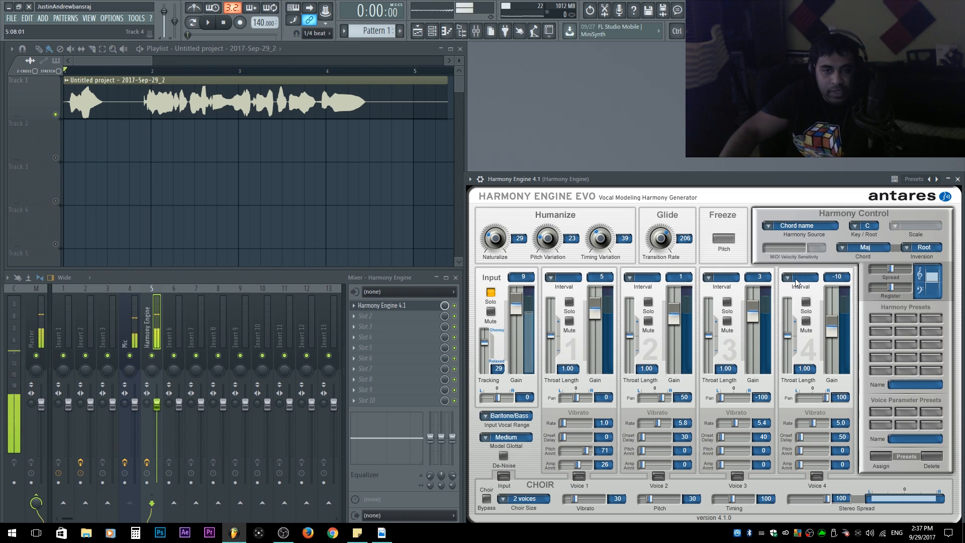
left_click(794, 226)
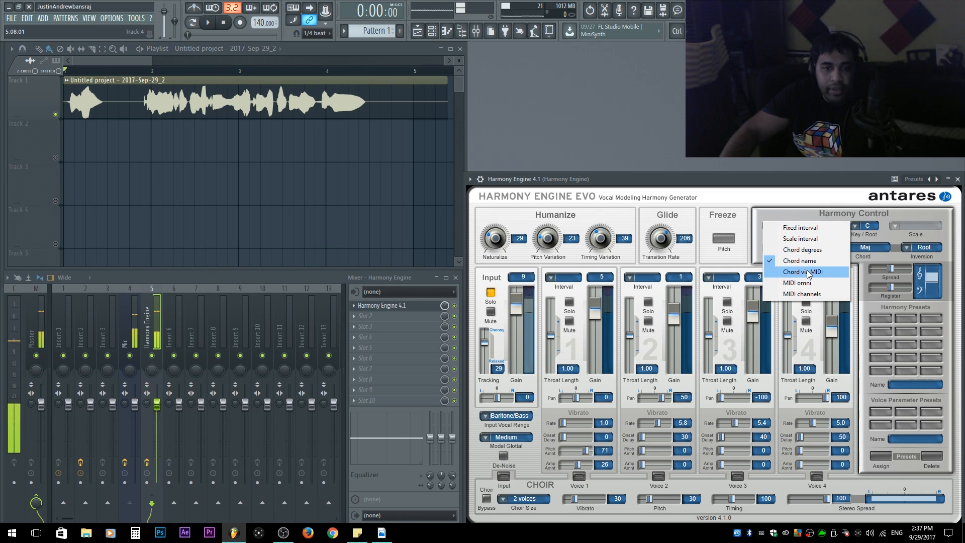
left_click(807, 272)
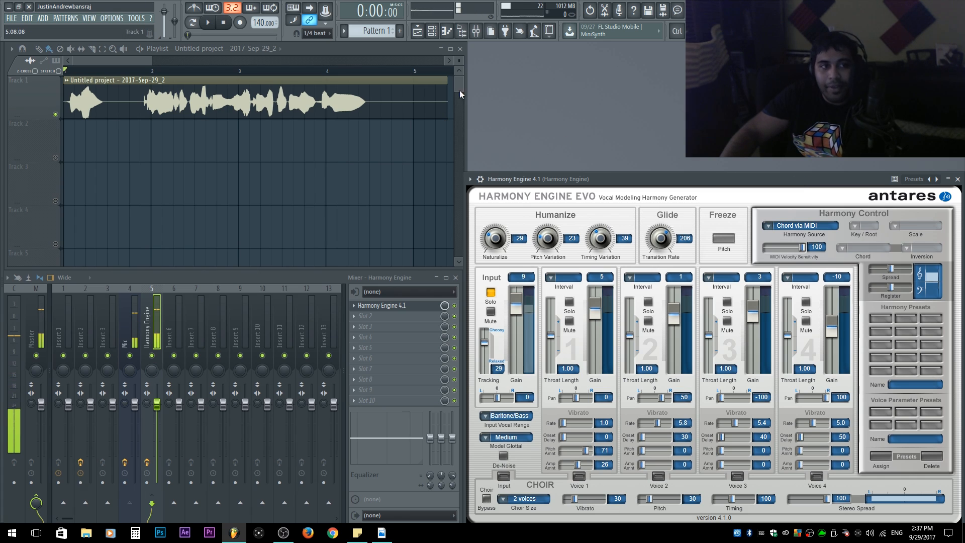
Insert a MIDI Out channel below the existing channels and set its output port to 1
key("F6")
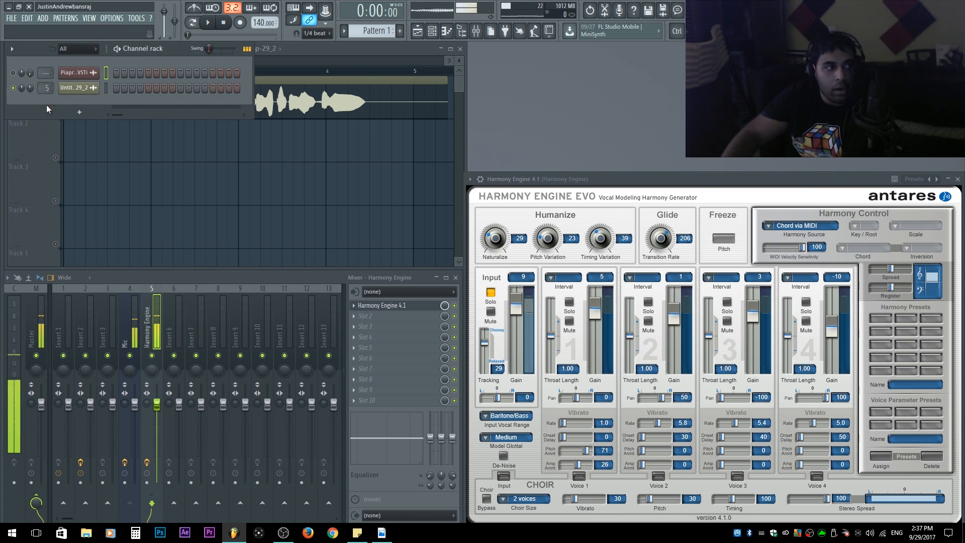
right_click(92, 89)
mouse_move(164, 156)
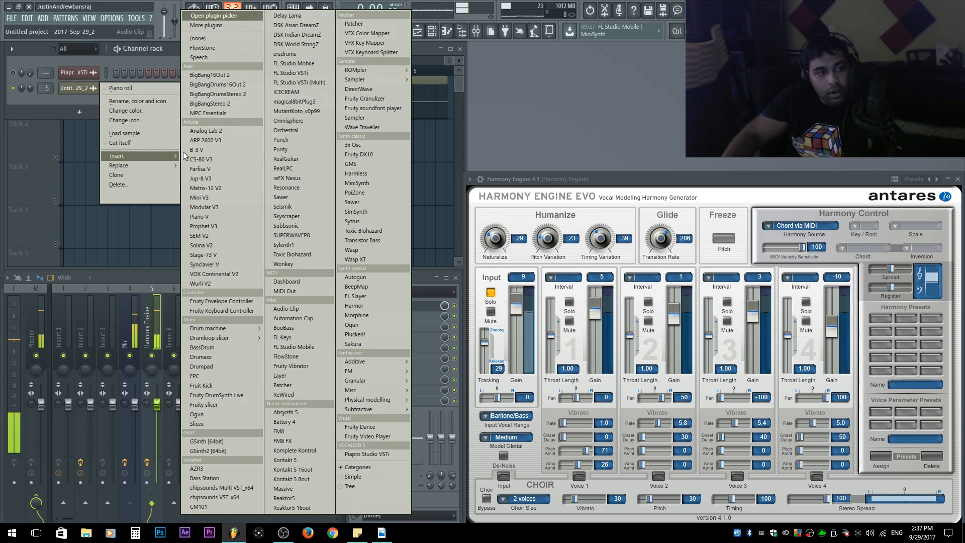
left_click(313, 290)
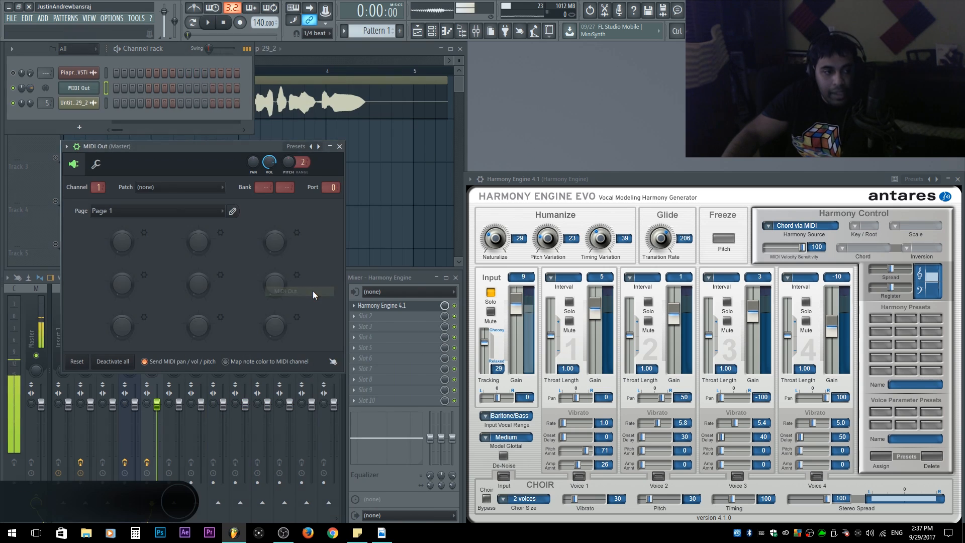
left_click_drag(357, 140, 280, 153)
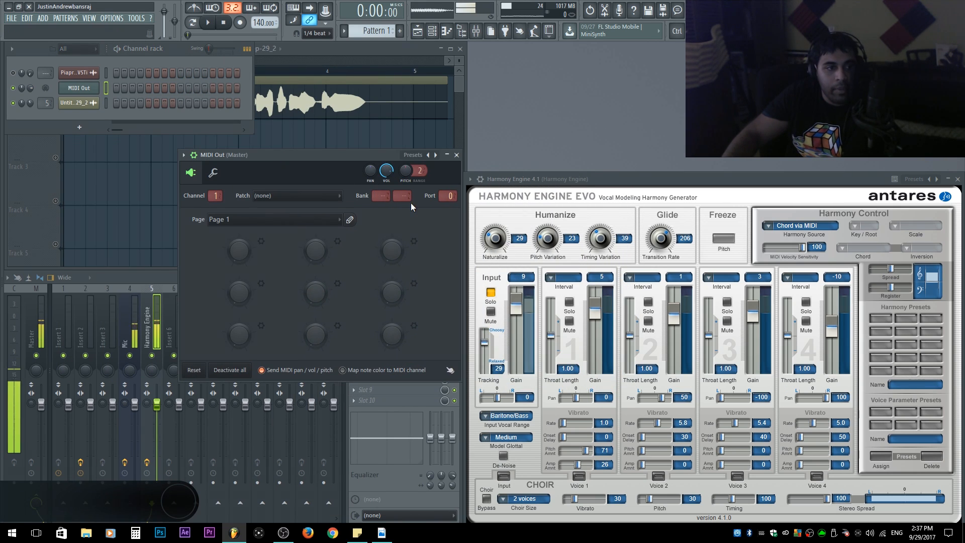
scroll(445, 201, "up", 1)
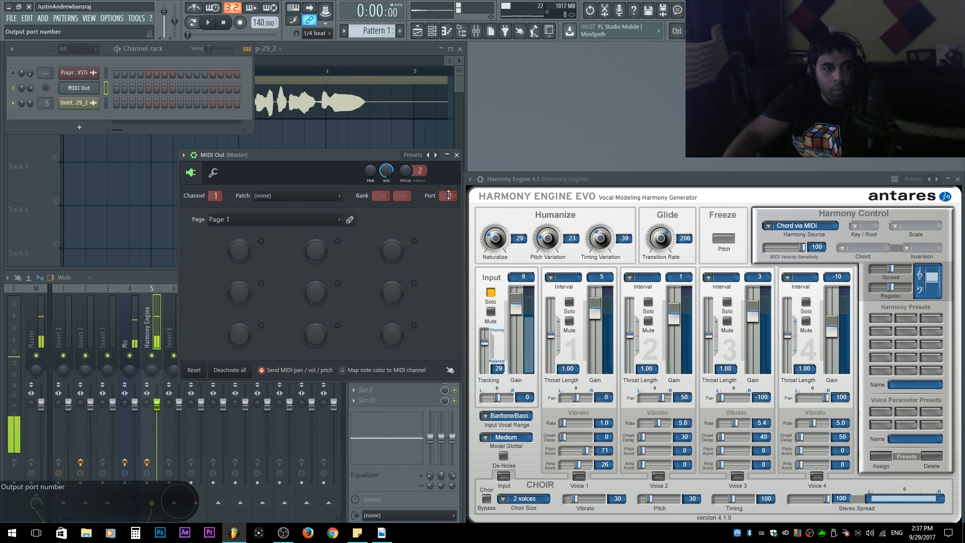
Match Harmony Engine's MIDI input port to the MIDI Out port, return to its controls and move its window up
left_click(470, 179)
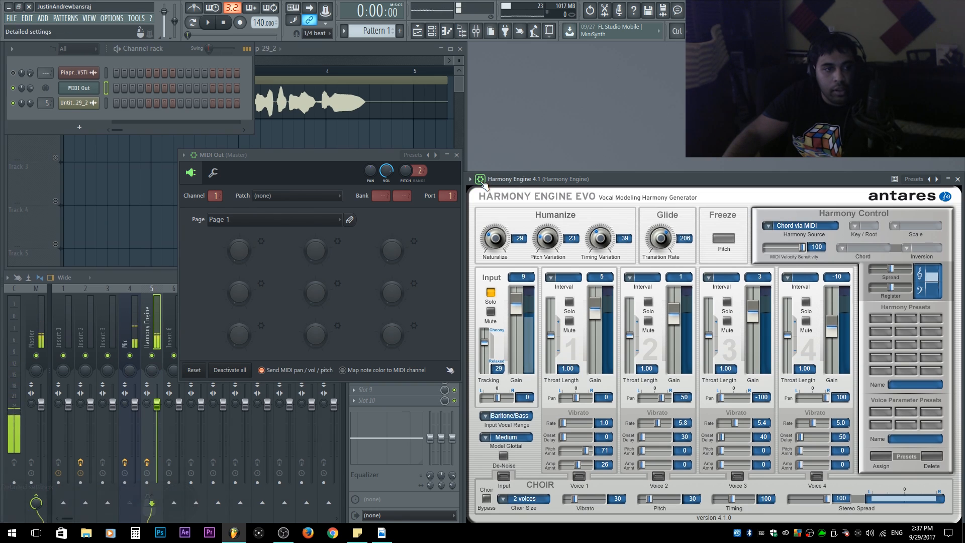
left_click(499, 195)
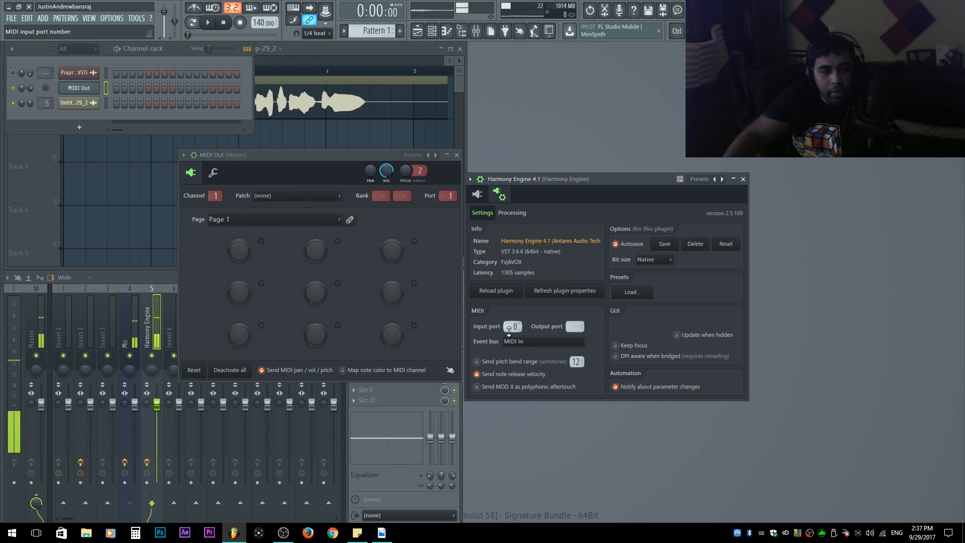
left_click(477, 194)
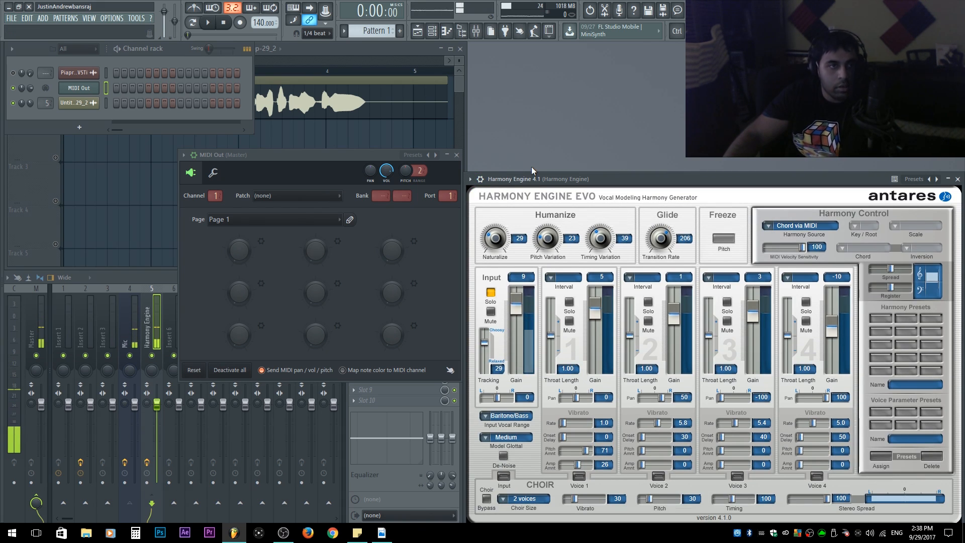
left_click_drag(611, 178, 616, 115)
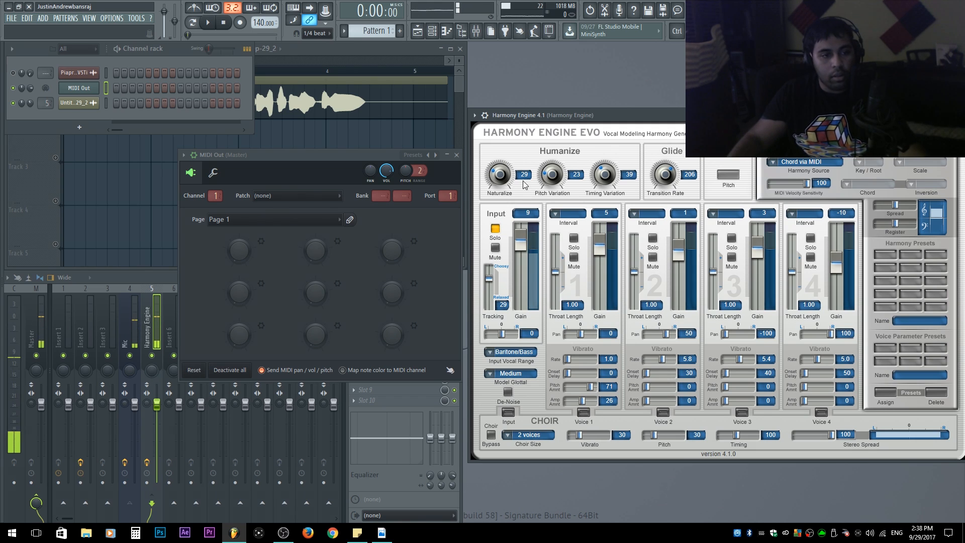
Unsolo the input to hear the MIDI-played chords and change the harmony source to MIDI omni
left_click(496, 230)
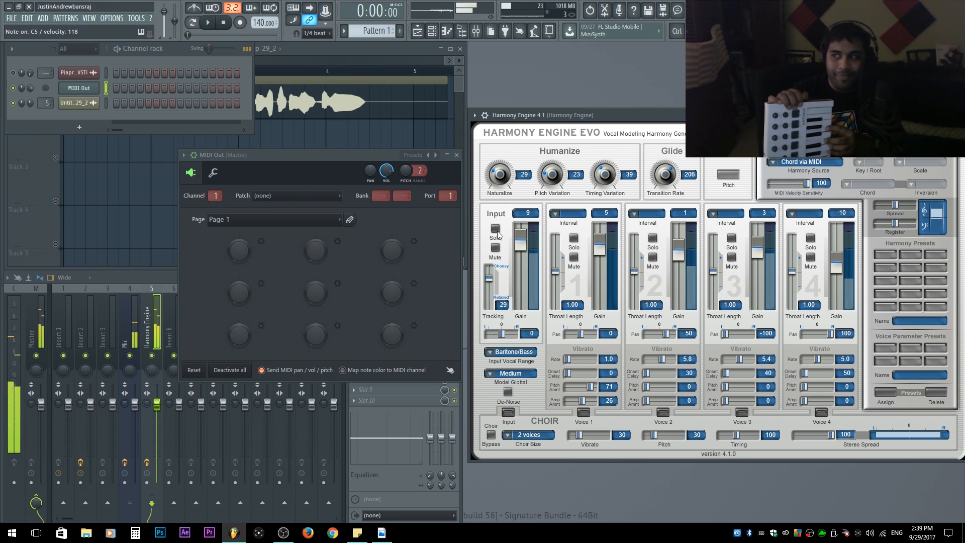
left_click(804, 162)
left_click(812, 220)
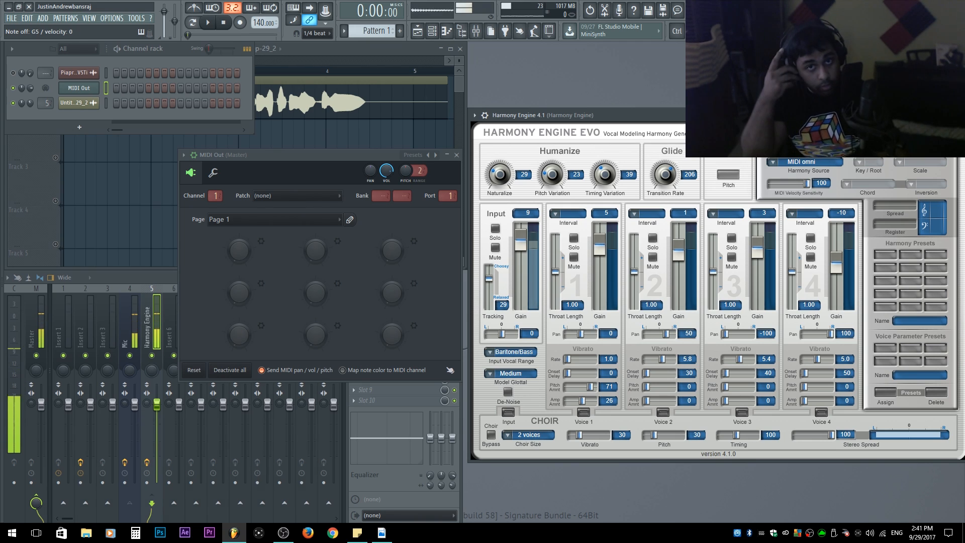
Change the harmony source to MIDI channels and compare the harmony with the input muted and unmuted
left_click(804, 161)
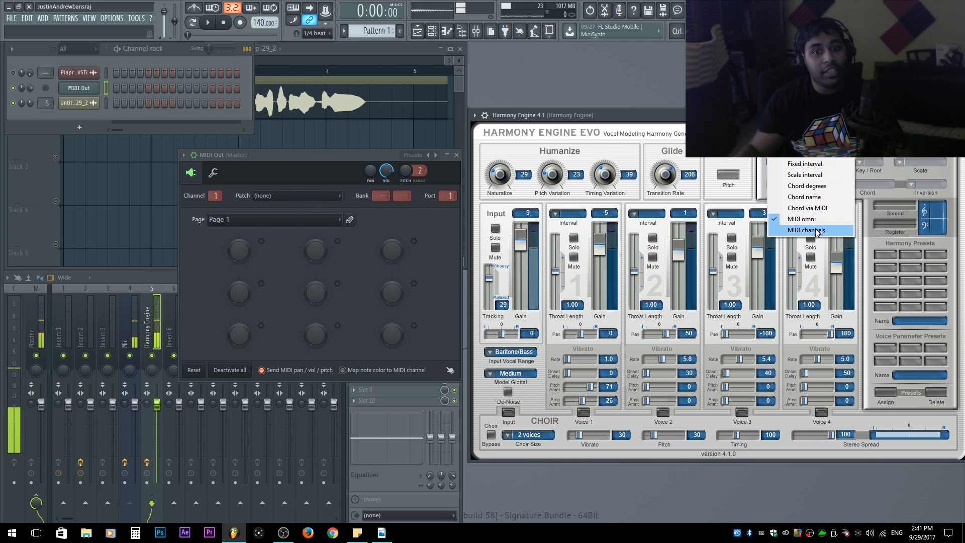
left_click(816, 231)
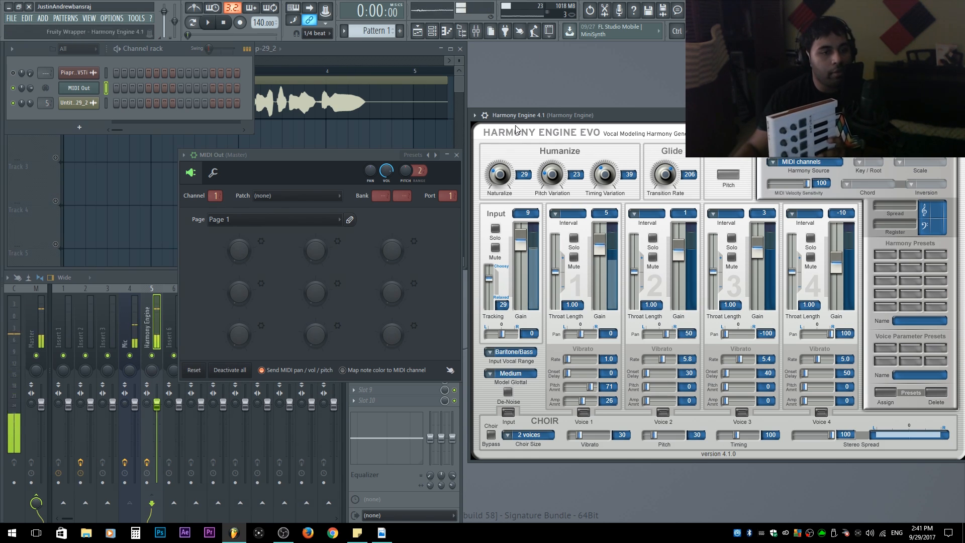
left_click(495, 248)
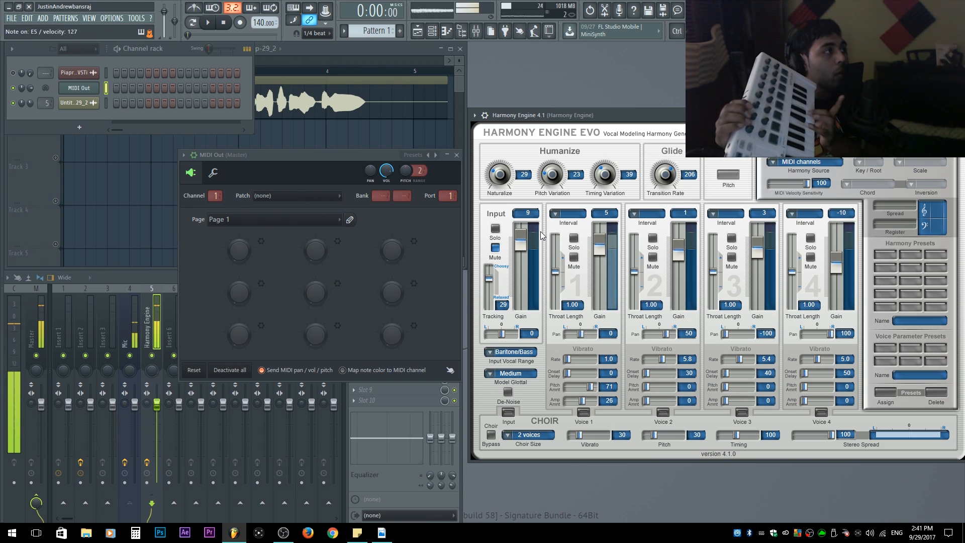
left_click(496, 248)
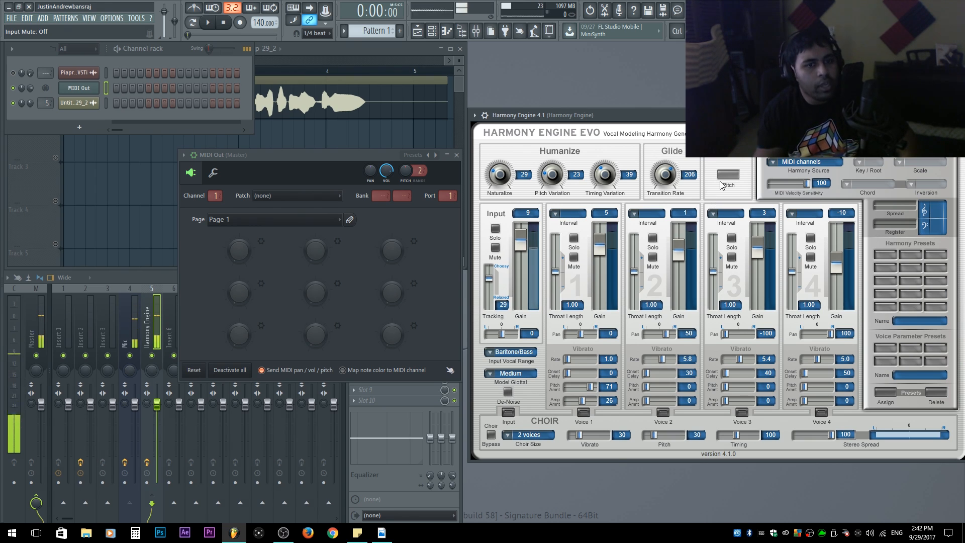
Set the glide transition rate to 100 and step the MIDI Out channel through 3 to 4
mouse_move(665, 169)
left_mouse_down()
mouse_move(669, 194)
mouse_move(669, 184)
left_mouse_up()
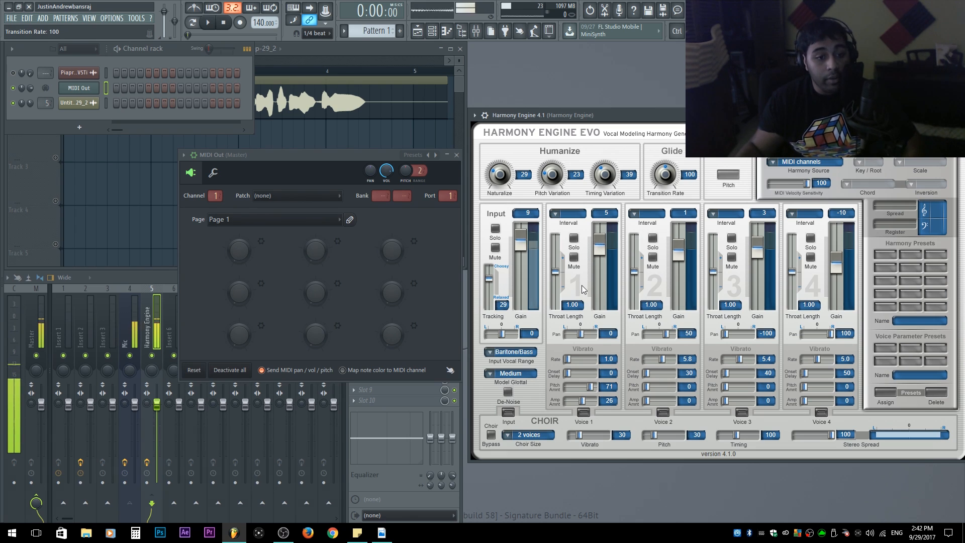
left_click(210, 200)
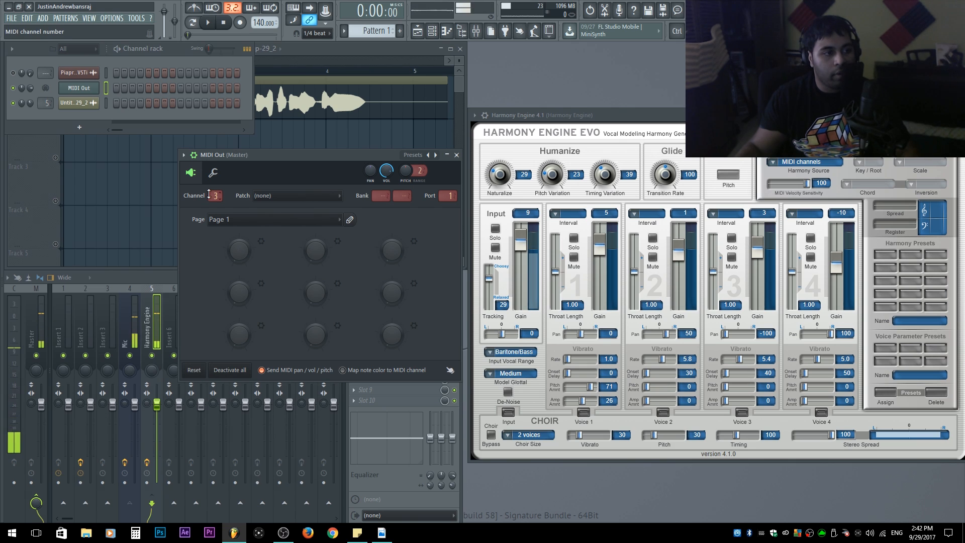
left_click_drag(215, 196, 215, 191)
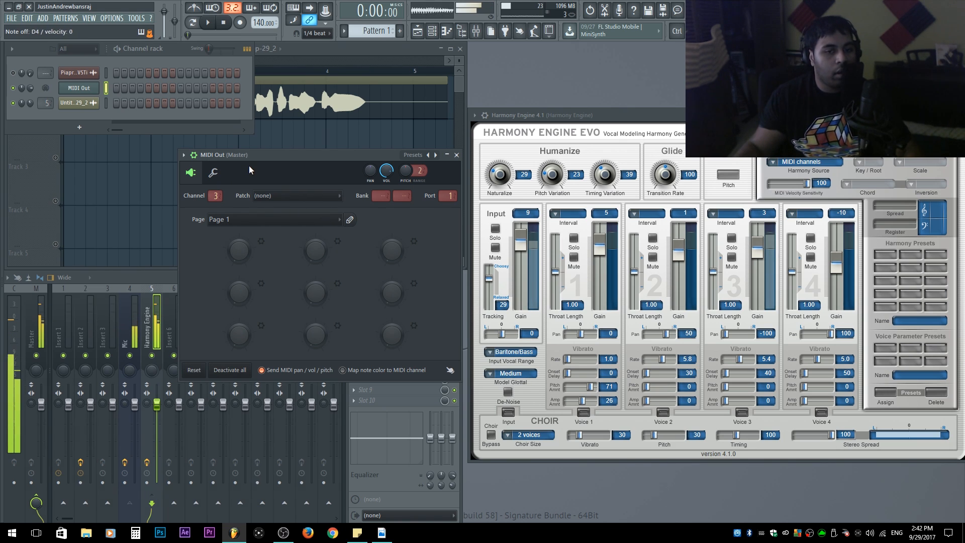
left_click_drag(216, 198, 216, 195)
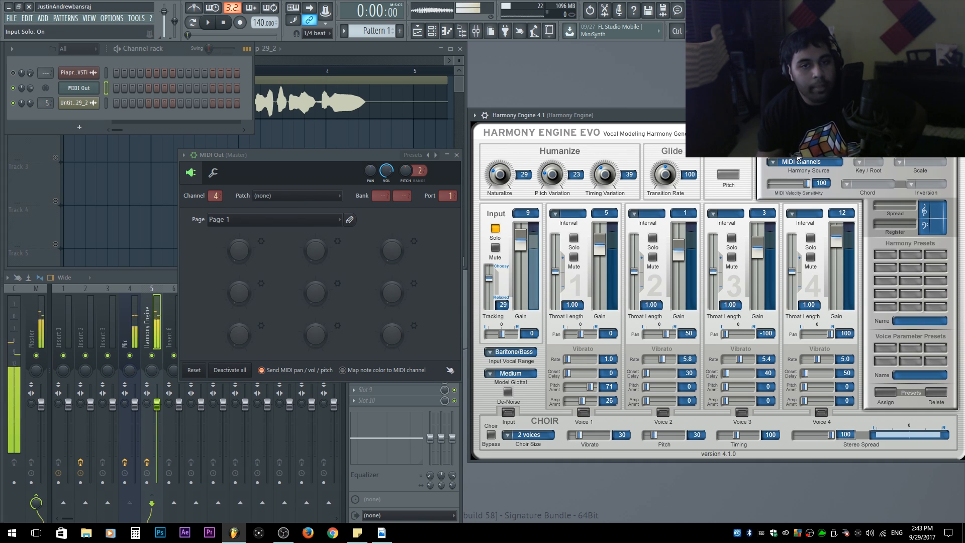
Change the harmony source to Scale interval in the key of C with the Major scale
left_click(789, 164)
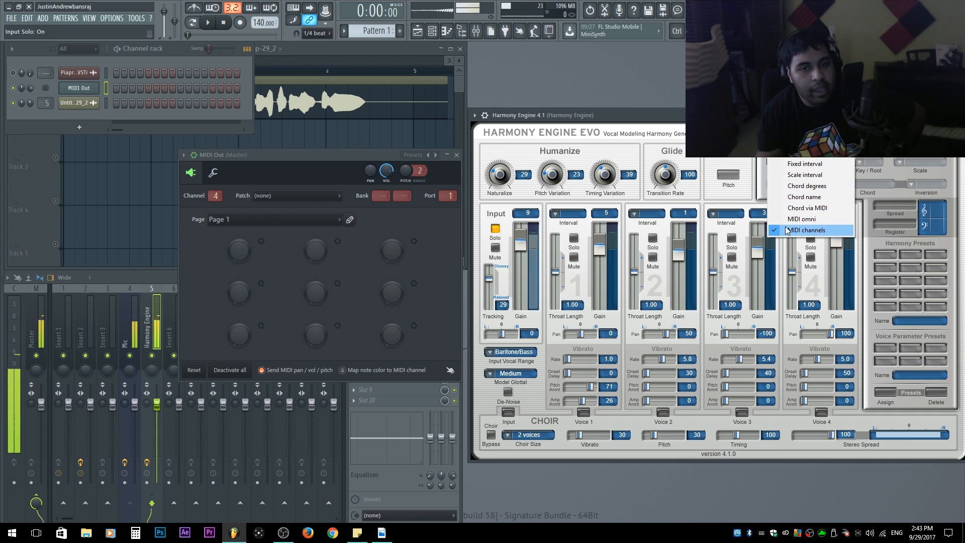
left_click(806, 175)
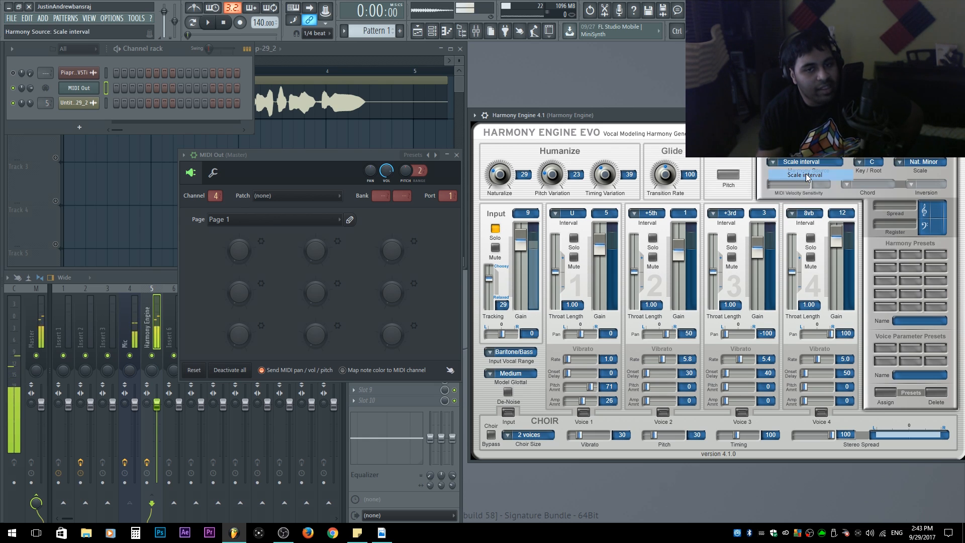
left_click(870, 163)
left_click(869, 164)
left_click(920, 161)
left_click(909, 164)
Set voice 1's scale interval to +7th, then unsolo the input to hear it and solo it again
left_click(586, 214)
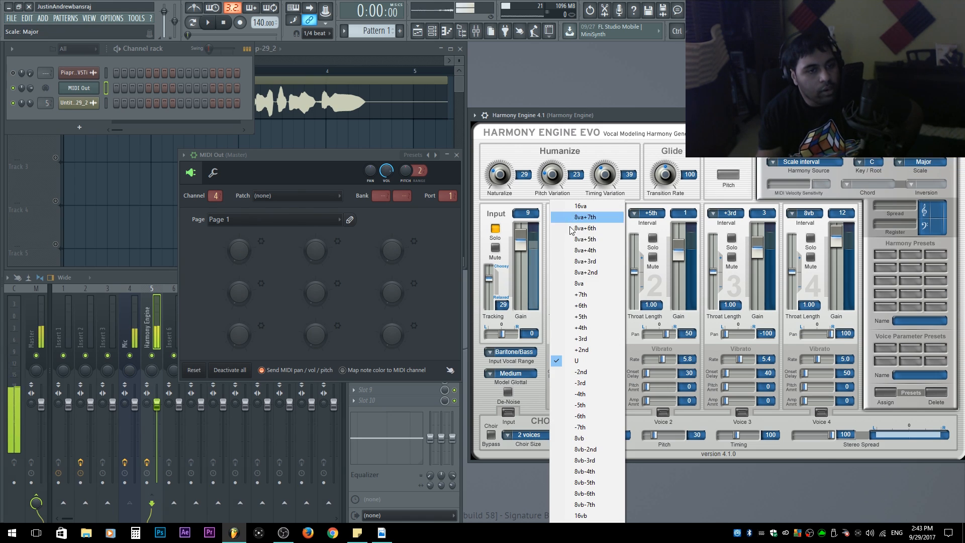
left_click(596, 294)
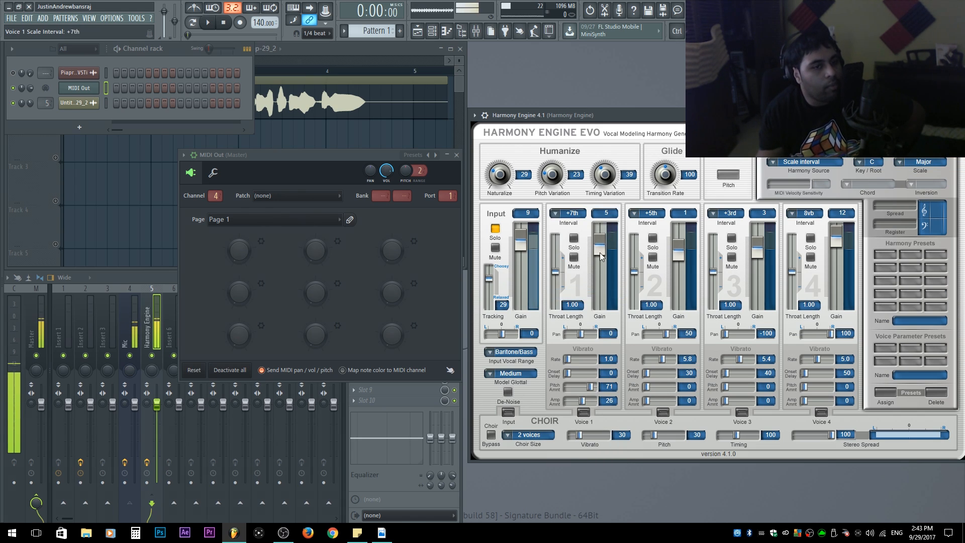
left_click(494, 229)
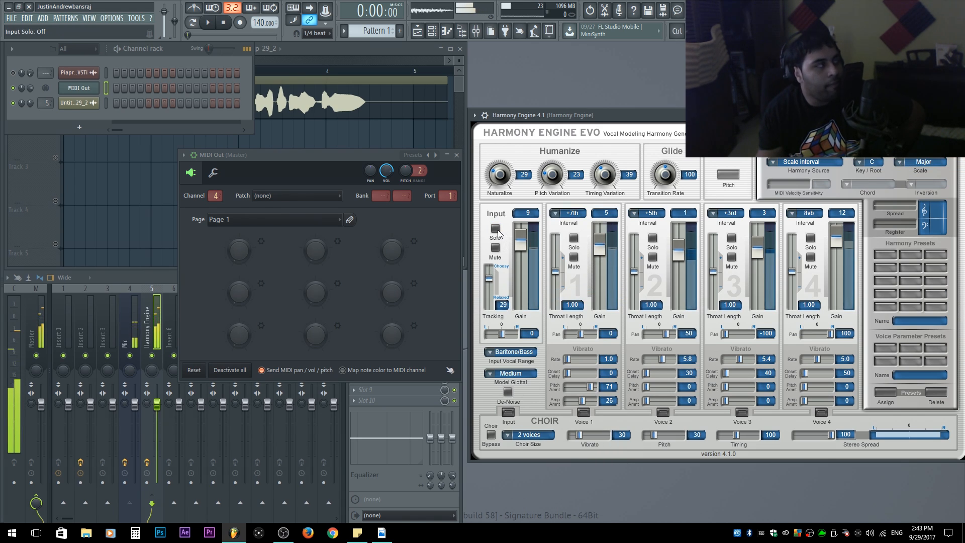
left_click(495, 229)
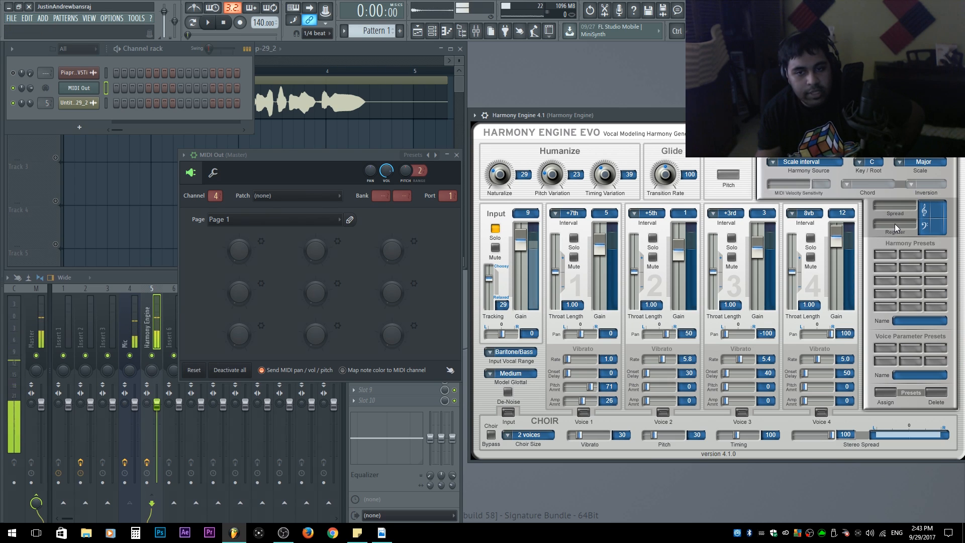
Change the harmony source to Chord name and try the spread and register extremes, ending with minimum spread and register 4
left_click(785, 161)
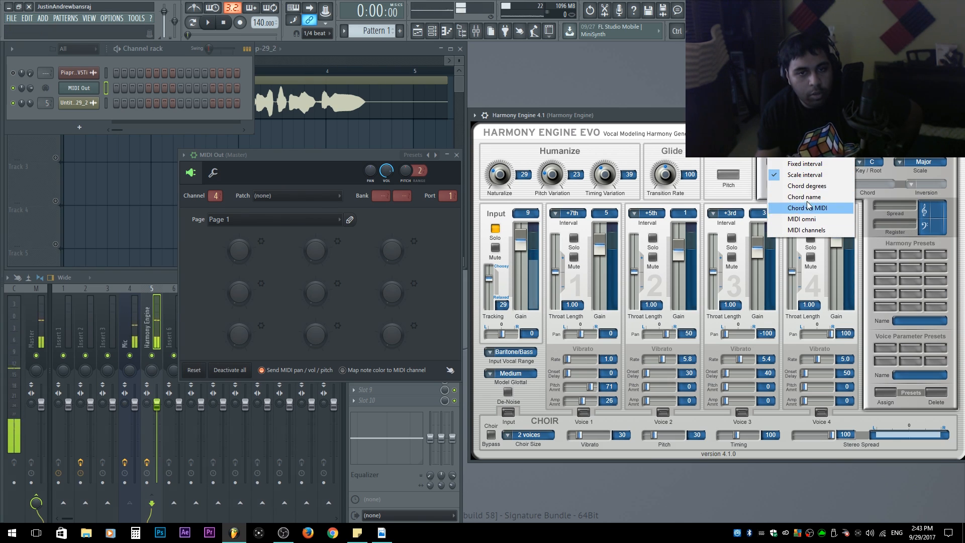
left_click(804, 196)
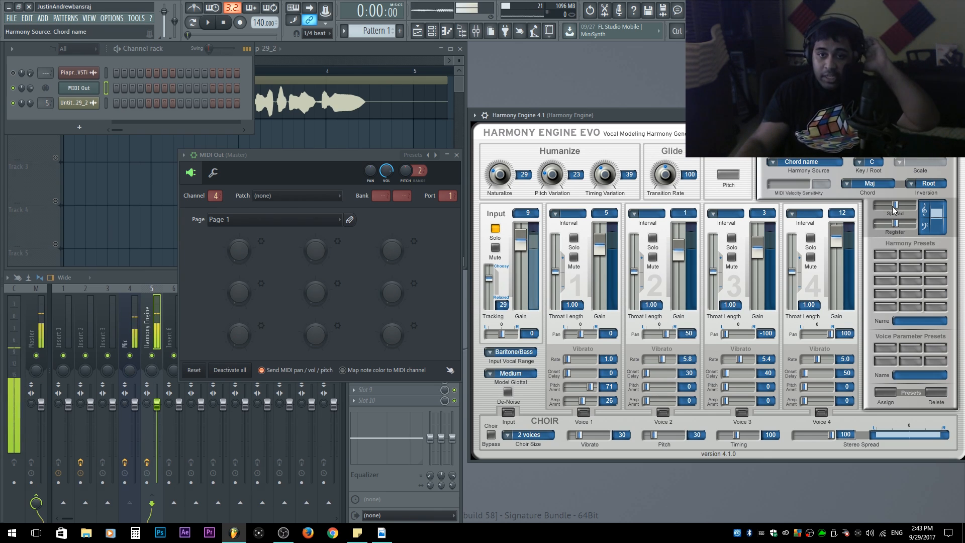
left_click_drag(898, 206, 875, 227)
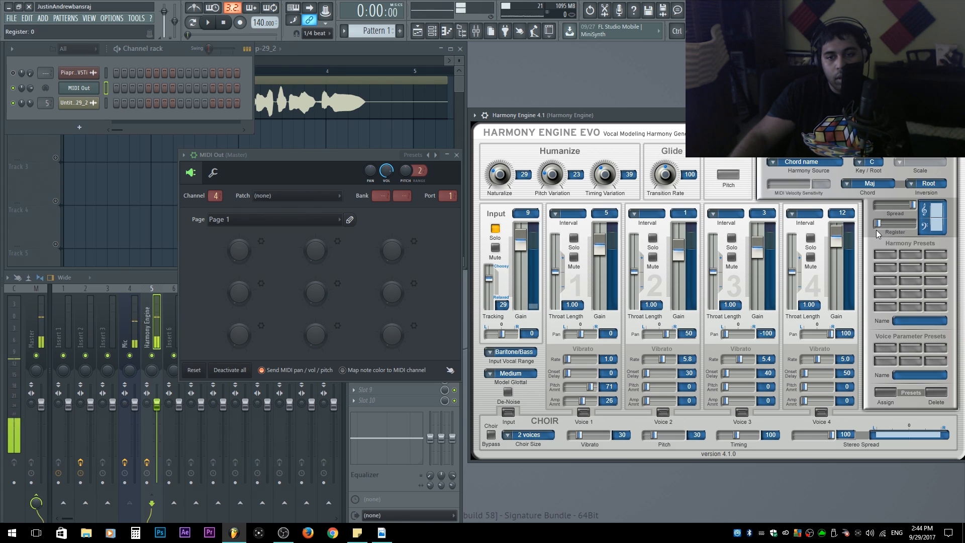
left_click_drag(911, 209, 893, 226)
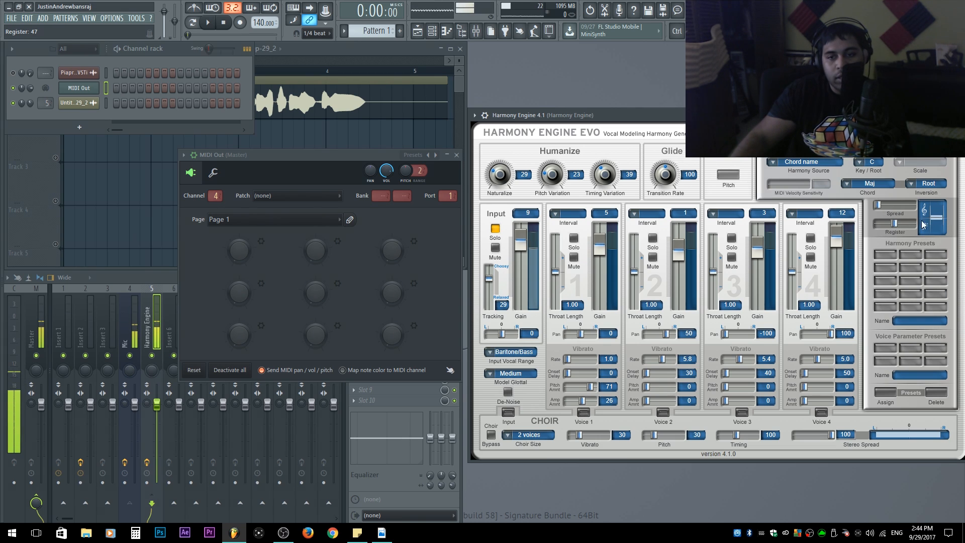
left_click_drag(895, 224, 880, 227)
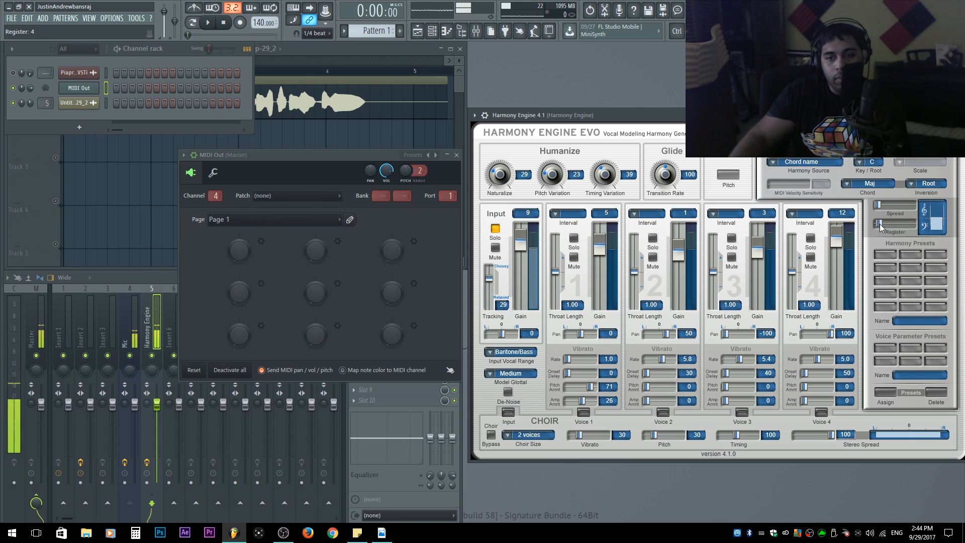
Unsolo the input and hear the chord with the register raised to 100, then lowered to 36
left_click(495, 229)
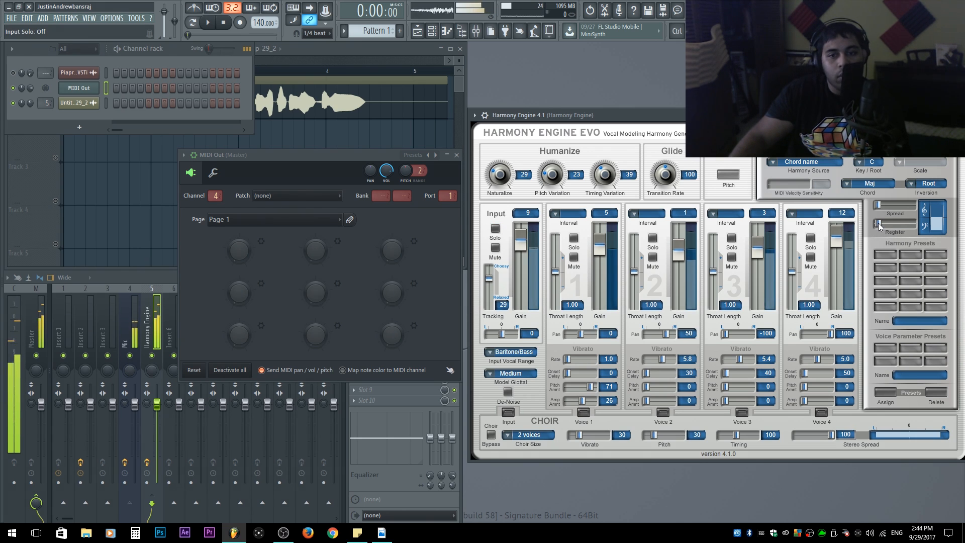
left_click_drag(879, 225, 913, 224)
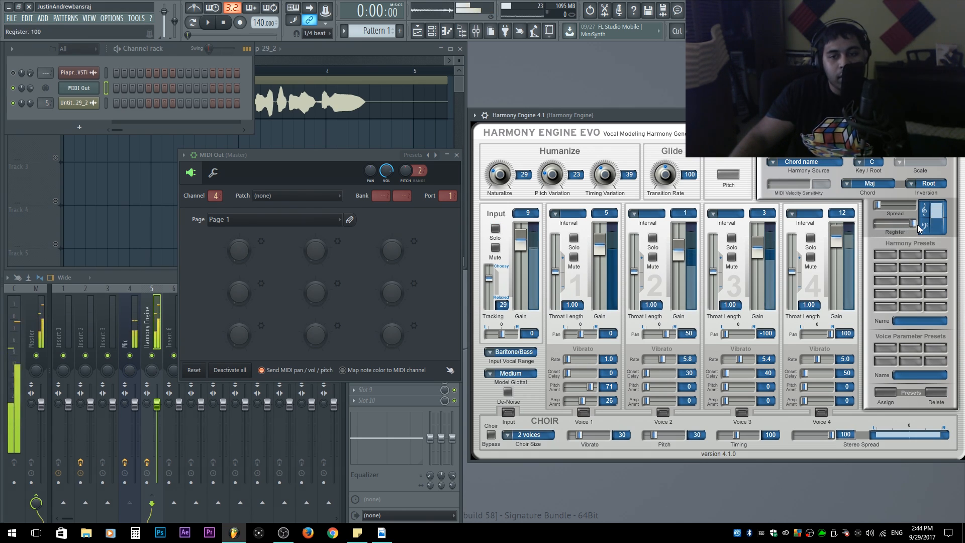
left_click_drag(910, 222, 888, 227)
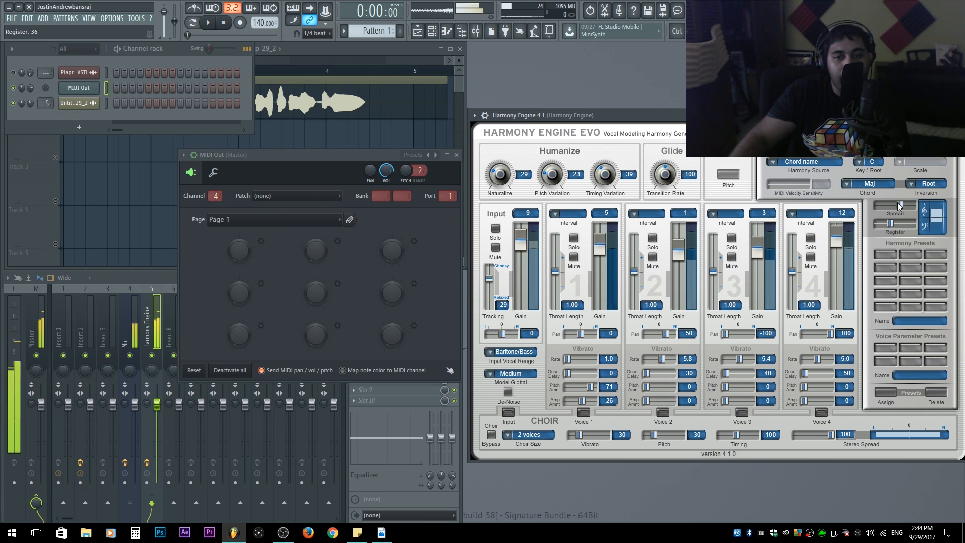
Change the chord to Maj 7 and bring the playlist in front of the channel rack
left_click(887, 185)
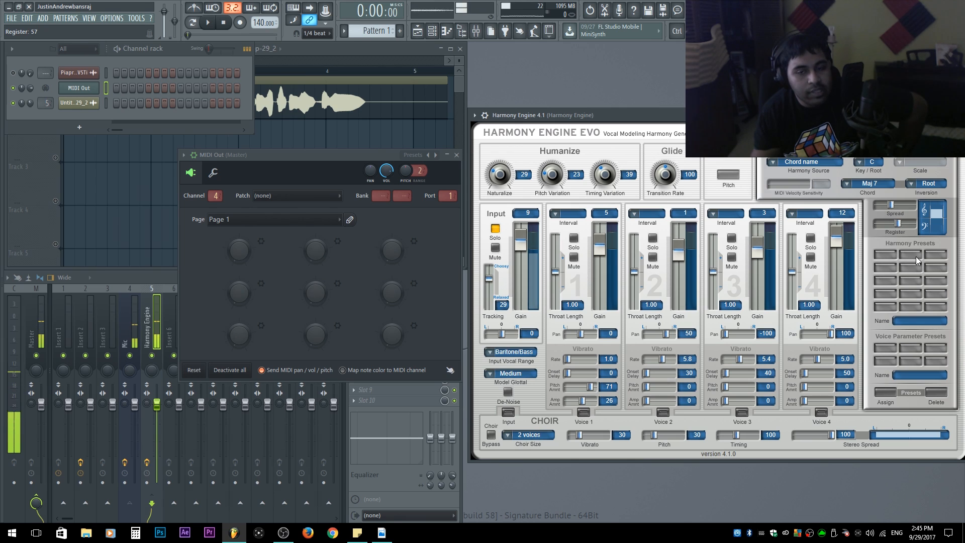
left_click(367, 54)
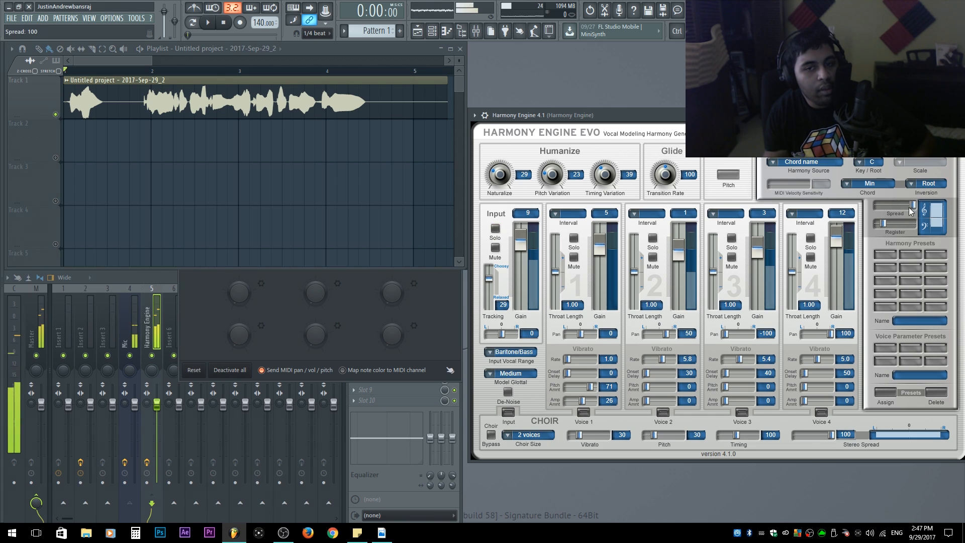
Set the chord spread to 46, solo the input, and store the setup as harmony preset C Min Bass in the first slot
left_click_drag(905, 208, 894, 210)
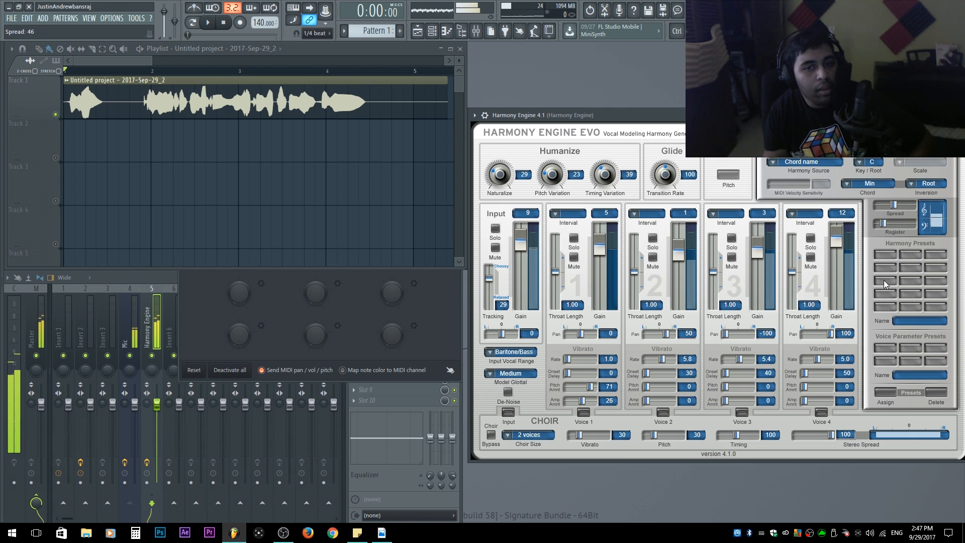
left_click(495, 229)
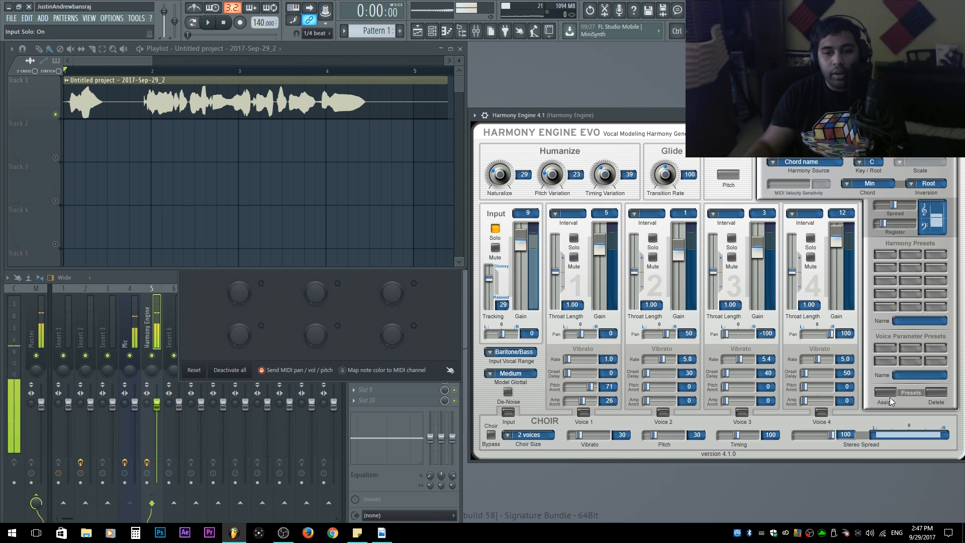
left_click(910, 323)
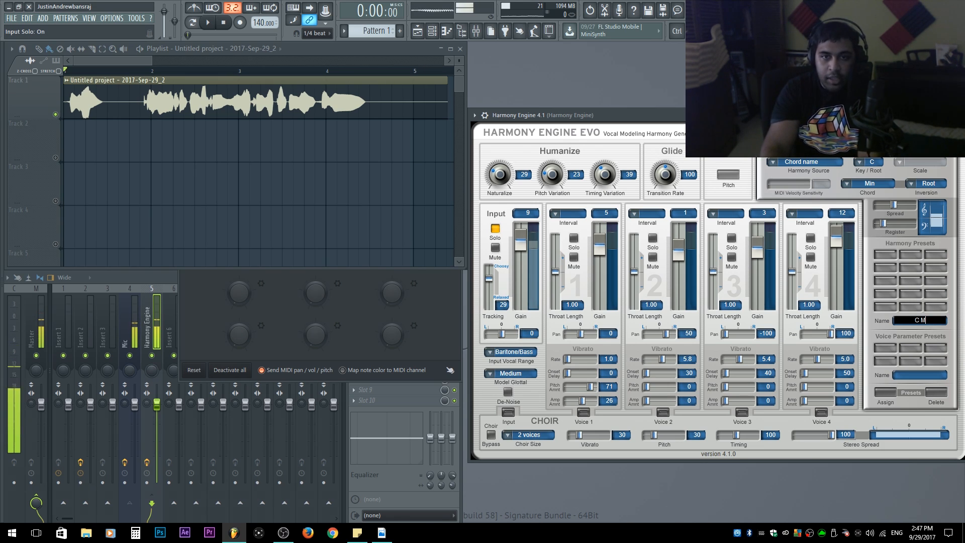
type("Bass")
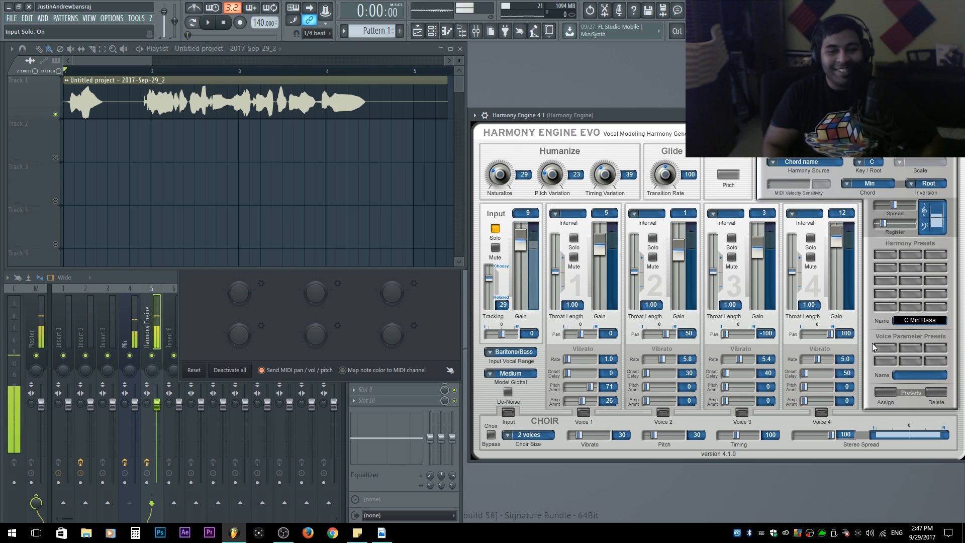
left_click(884, 392)
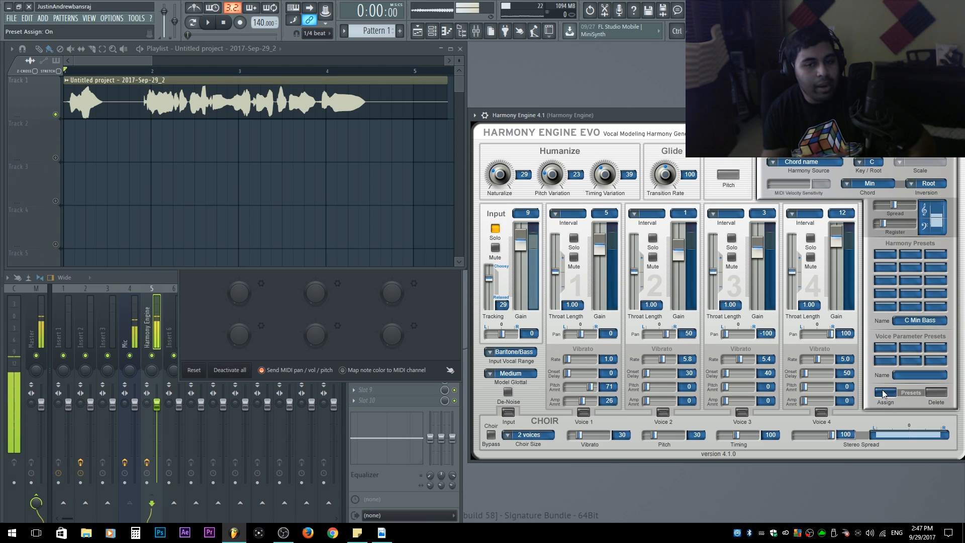
left_click(881, 252)
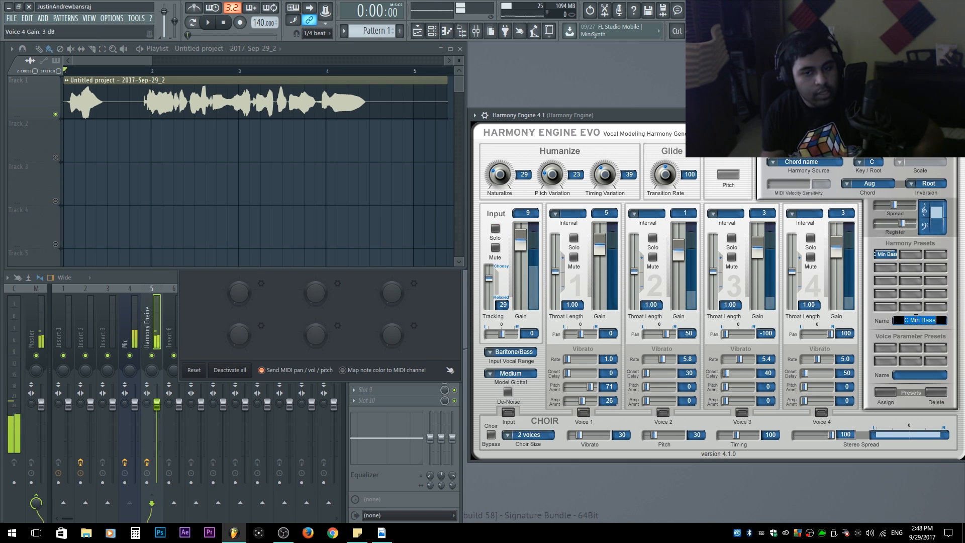
Store harmony preset C Aug High in the first row's second slot, and a Maj 7 chord as C maj 7 in the second row's first slot
left_click(931, 319)
key("BackSpace")
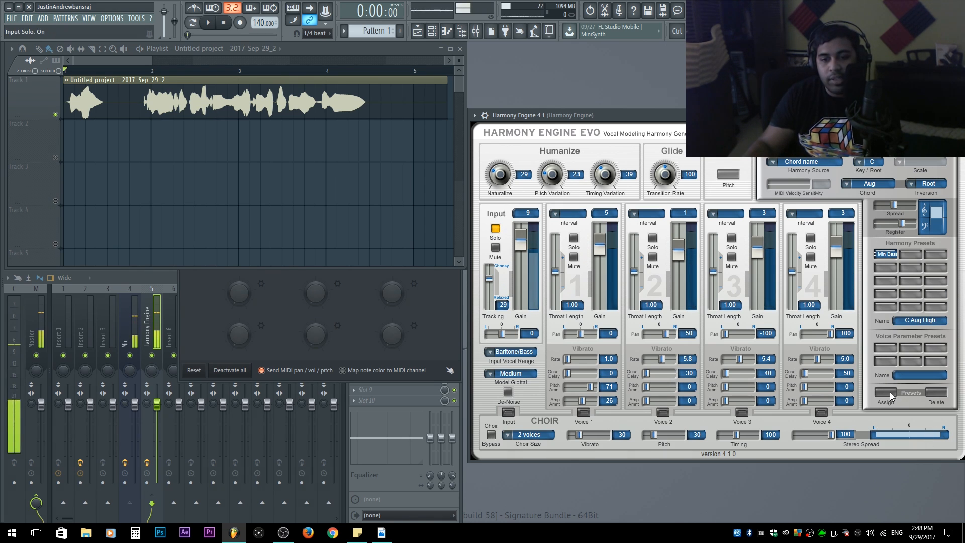
left_click(889, 392)
left_click(913, 256)
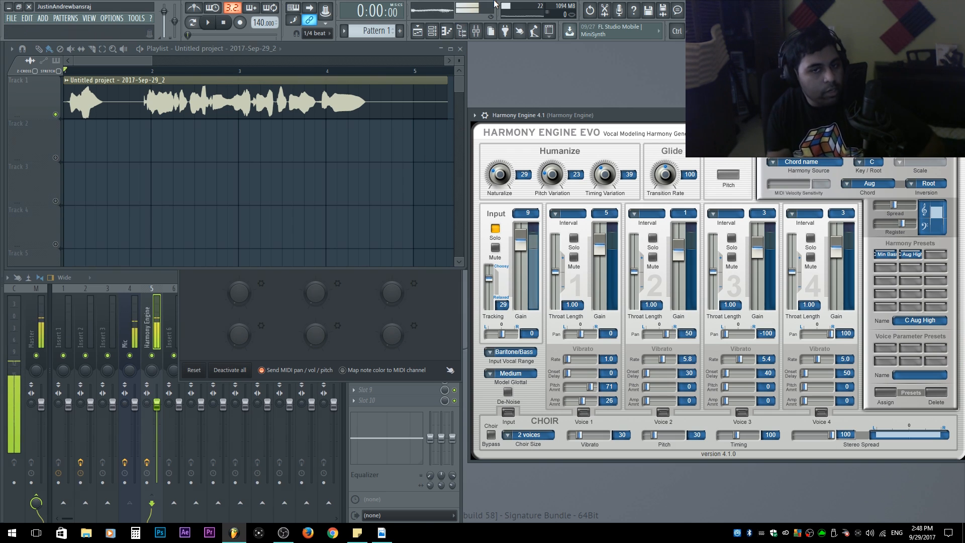
left_click(864, 163)
left_click(893, 278)
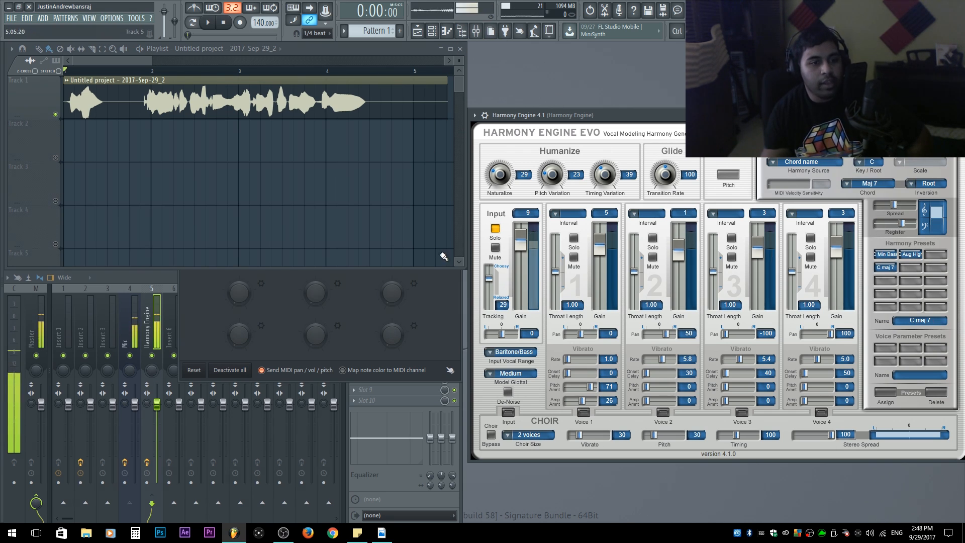
Unsolo the input and hear the stored harmony presets in turn, ending on C maj 7
left_click(496, 229)
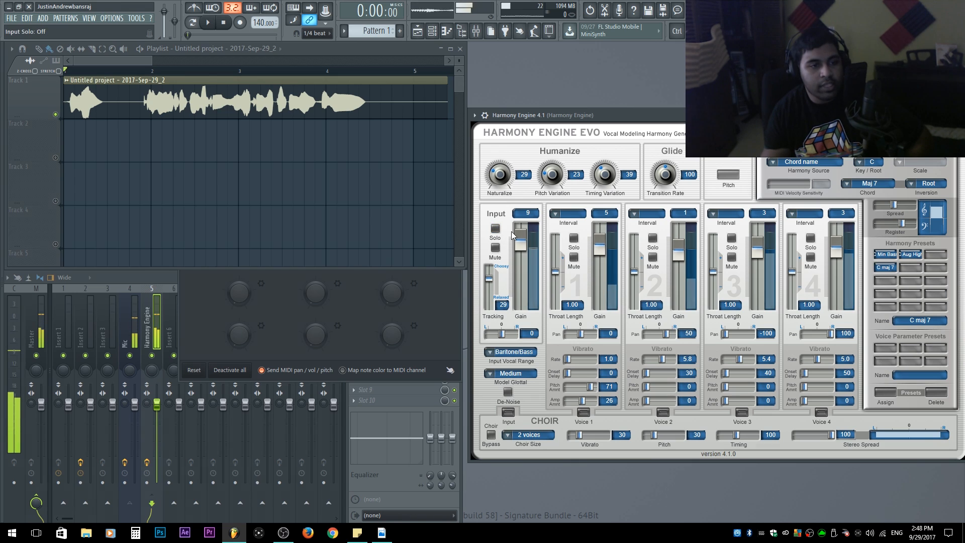
left_click(910, 257)
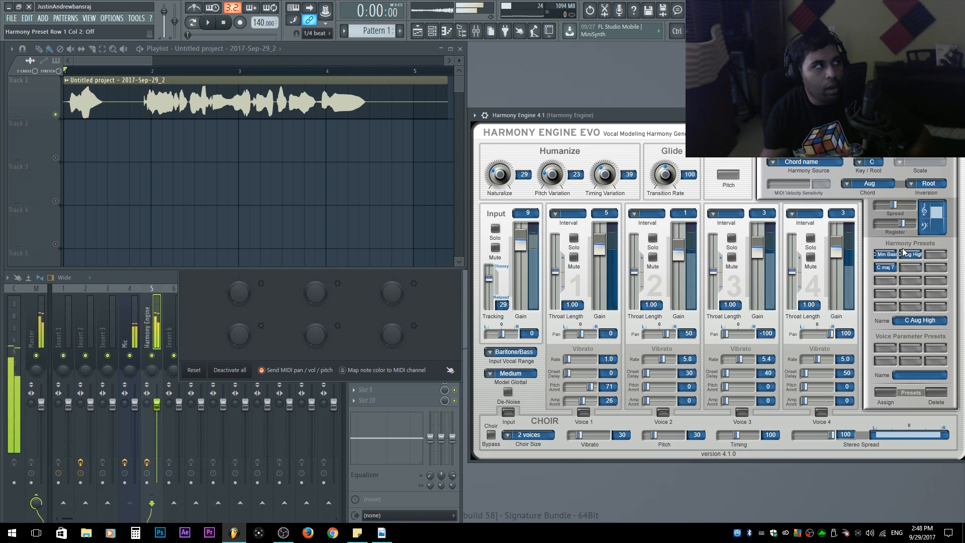
left_click(882, 255)
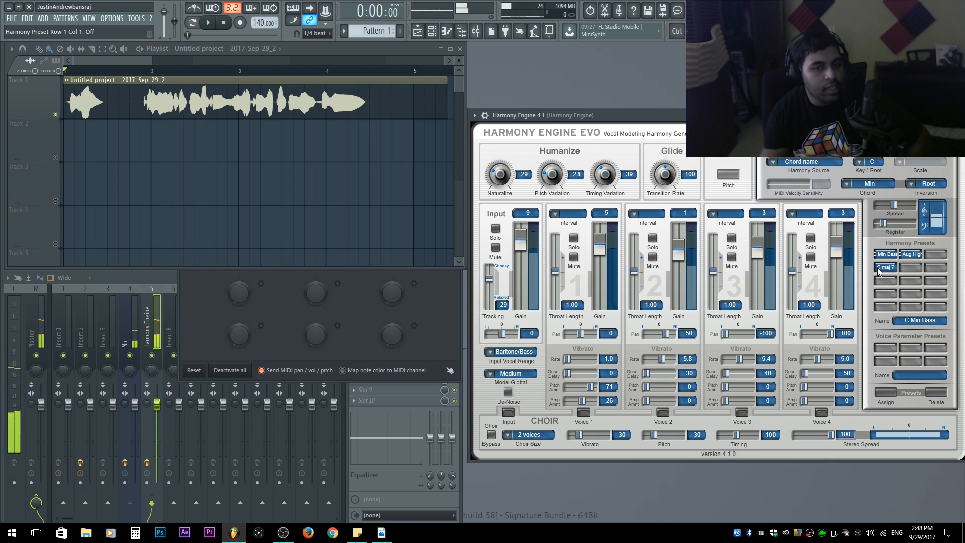
left_click(883, 253)
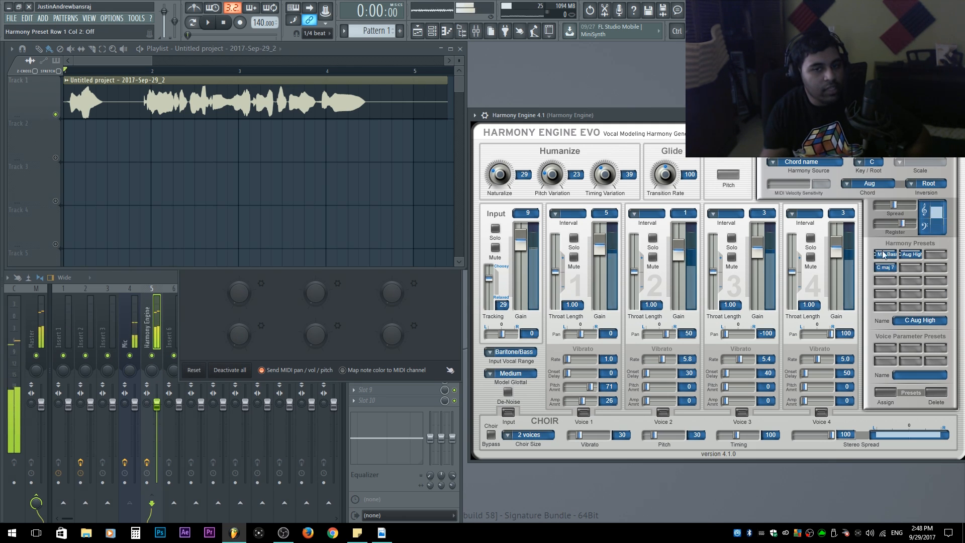
left_click(883, 262)
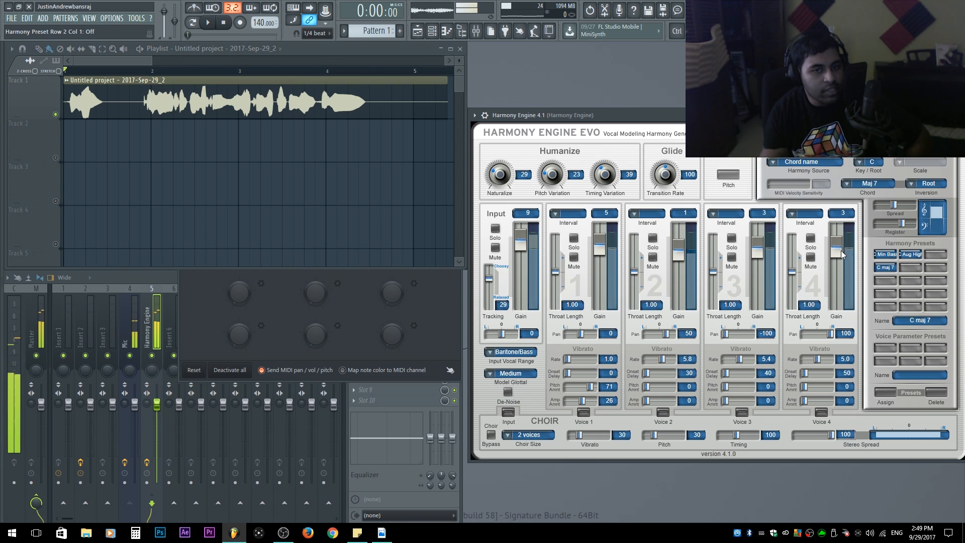
Lower voice 4's gain to minimum, switch between the three harmony presets ending on C maj 7, and return the gain to 3 dB
left_click_drag(842, 240, 837, 301)
left_click(912, 256)
left_click(885, 255)
left_click(885, 267)
left_click(885, 255)
left_click(911, 253)
left_click(885, 255)
left_click(886, 270)
left_click_drag(842, 295, 840, 246)
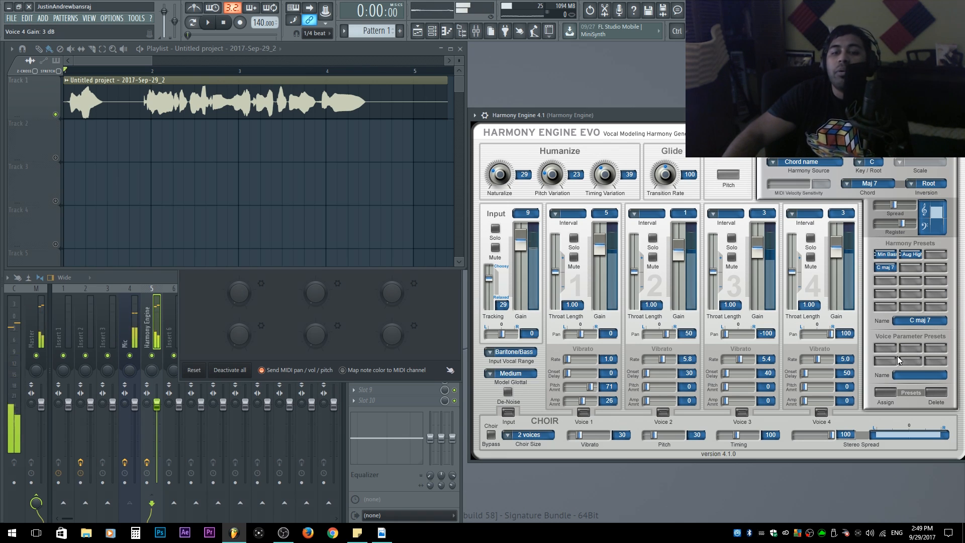
Lower the gains of voices 4, 3 and 2 to -inf and set voice 1's gain to -10 dB
left_click_drag(835, 249, 835, 301)
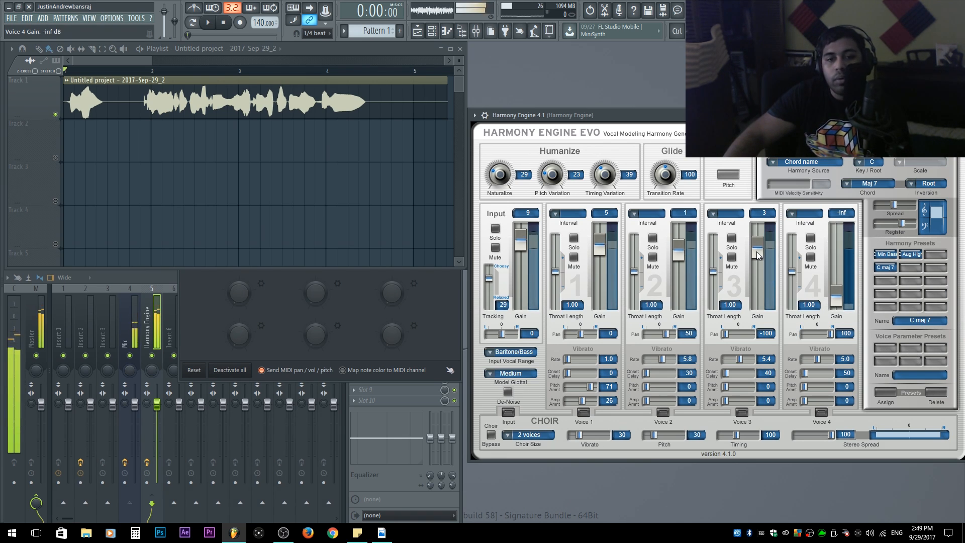
left_click_drag(757, 253, 757, 298)
left_click_drag(678, 249, 678, 294)
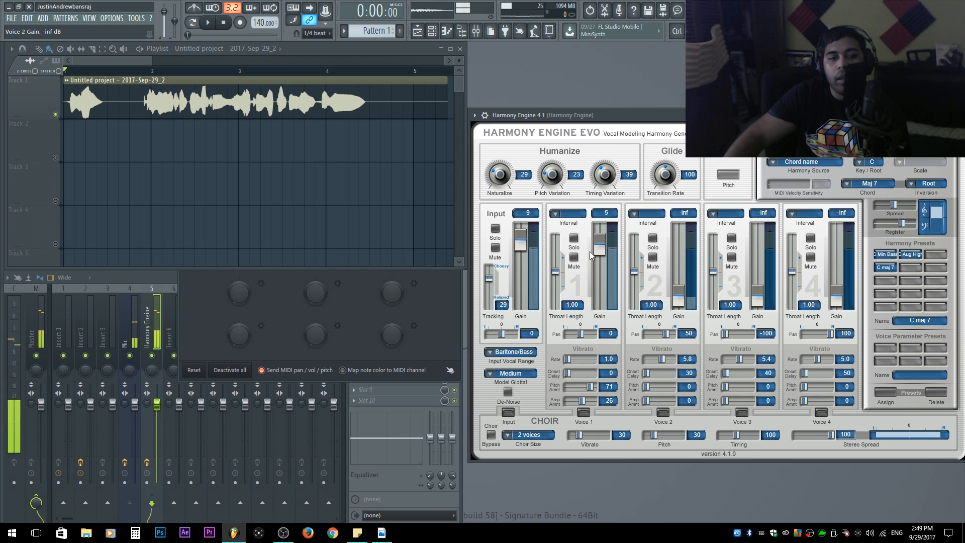
left_click_drag(599, 249, 607, 265)
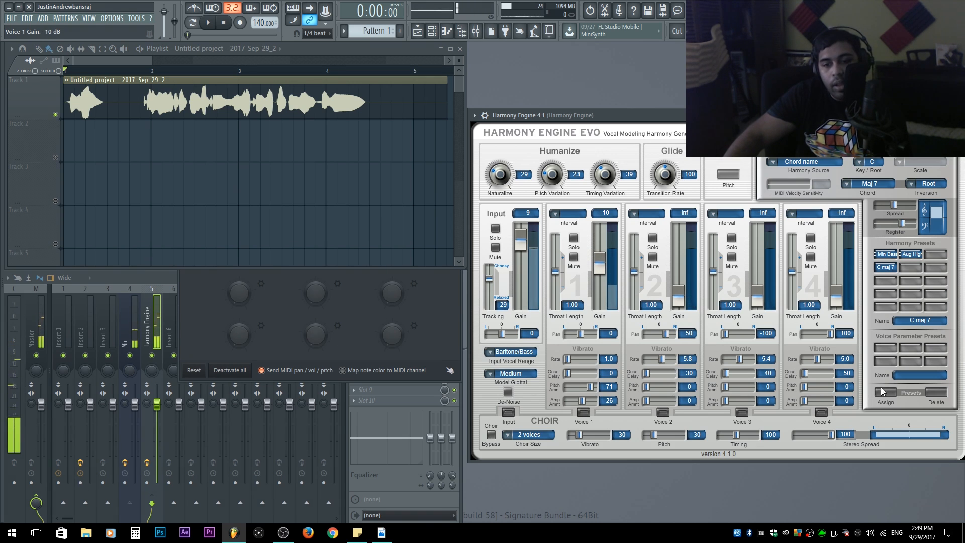
Name the current voice settings 1 -10 and store them as a voice parameter preset in the second row's first slot
left_click(920, 375)
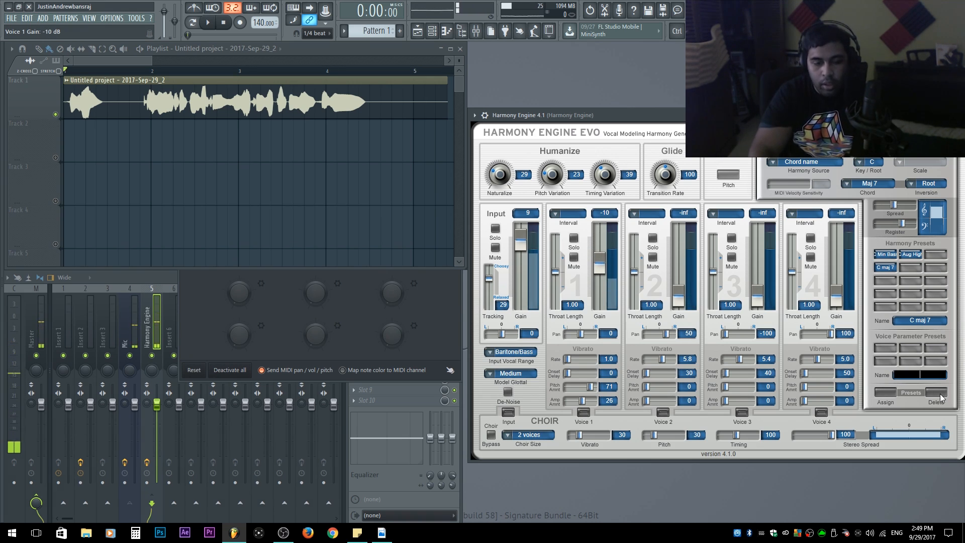
type("1 -10")
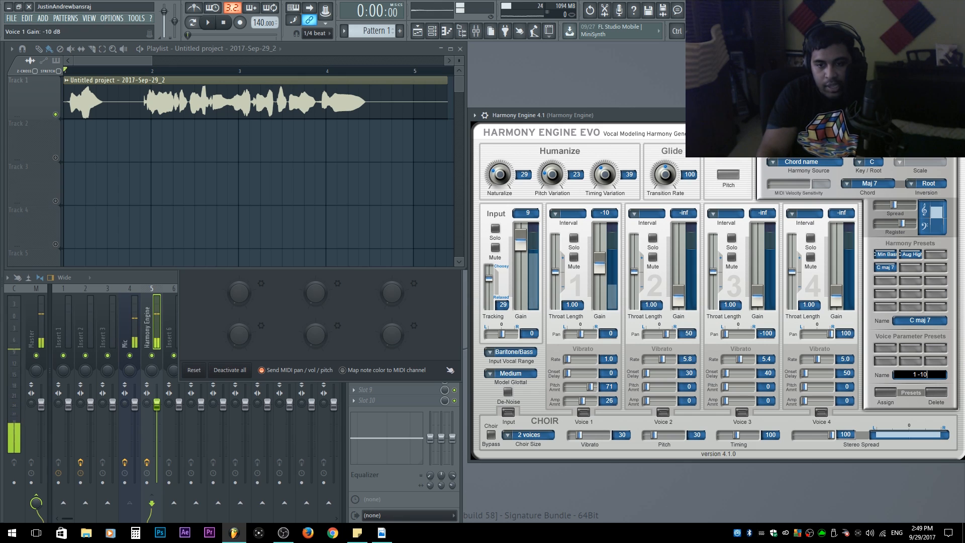
key("Return")
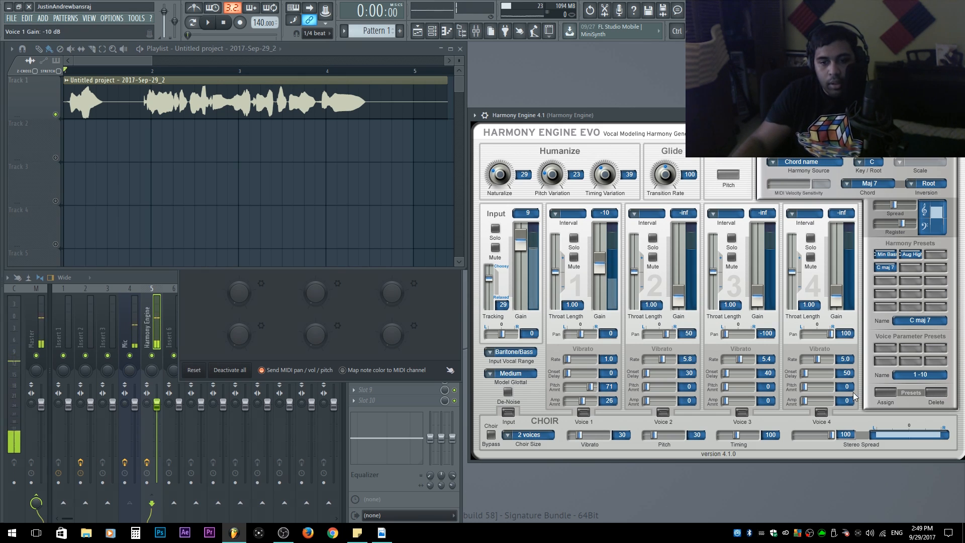
left_click(888, 392)
left_click(886, 360)
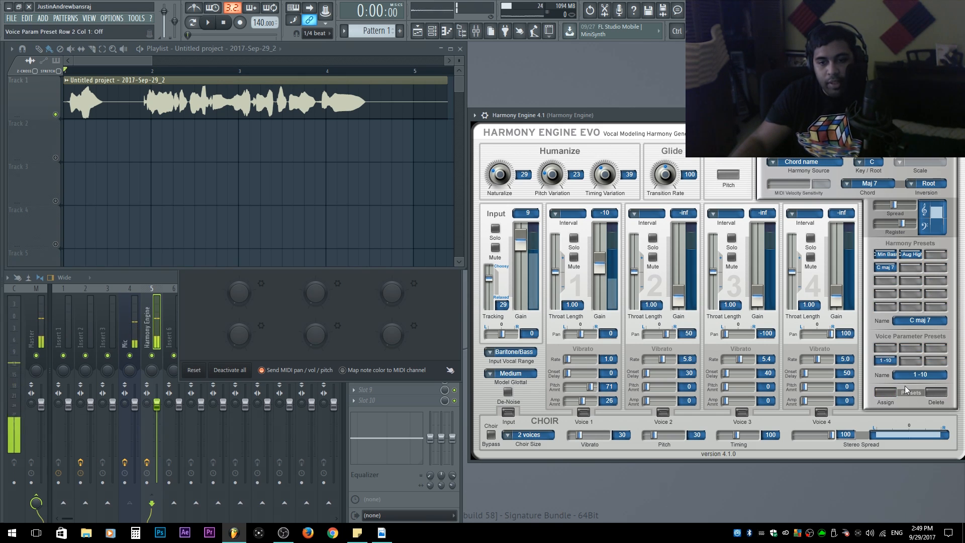
Change the voices' gains and push their pans to the extremes, then recall voice parameter preset 1 -10
left_click_drag(836, 295, 838, 227)
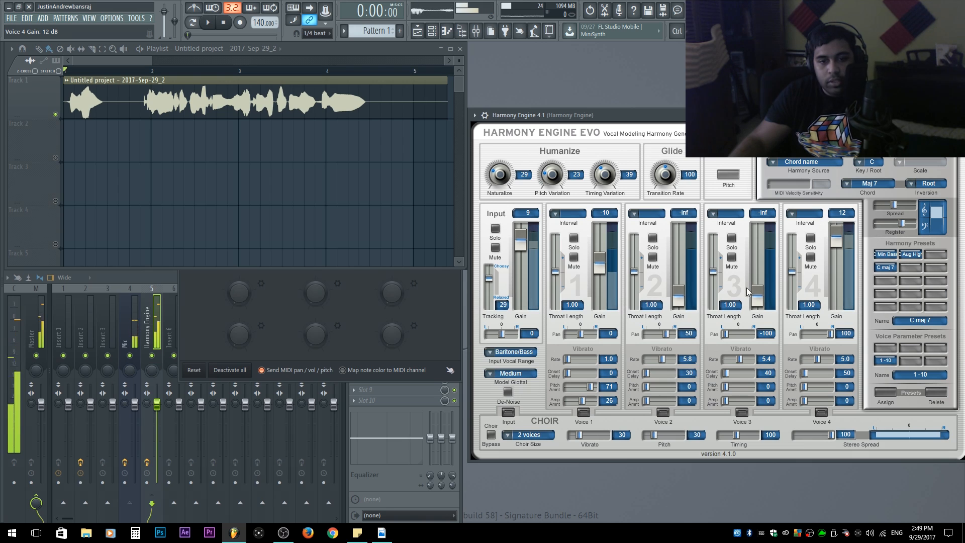
left_click_drag(757, 295, 764, 249)
left_click_drag(678, 300, 678, 257)
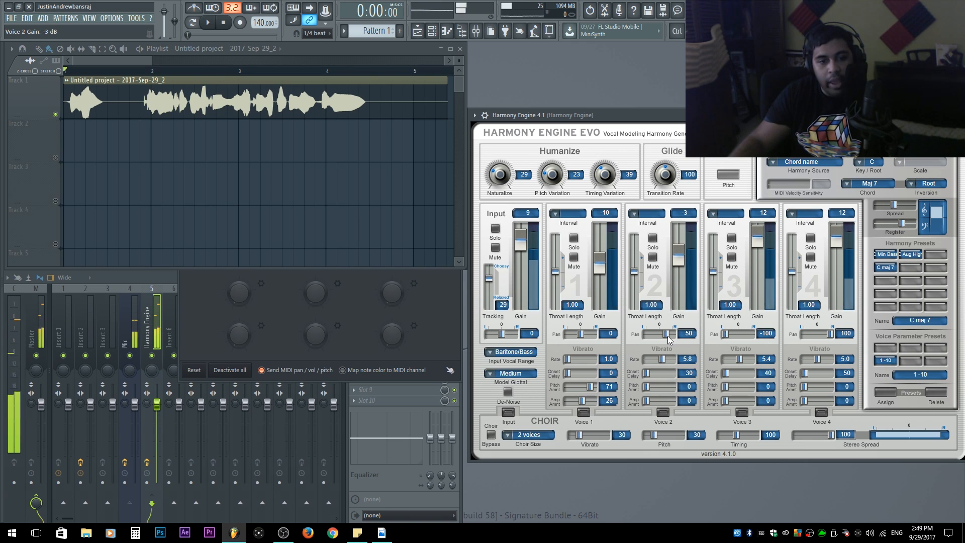
left_click_drag(666, 333, 639, 336)
left_click_drag(722, 333, 802, 336)
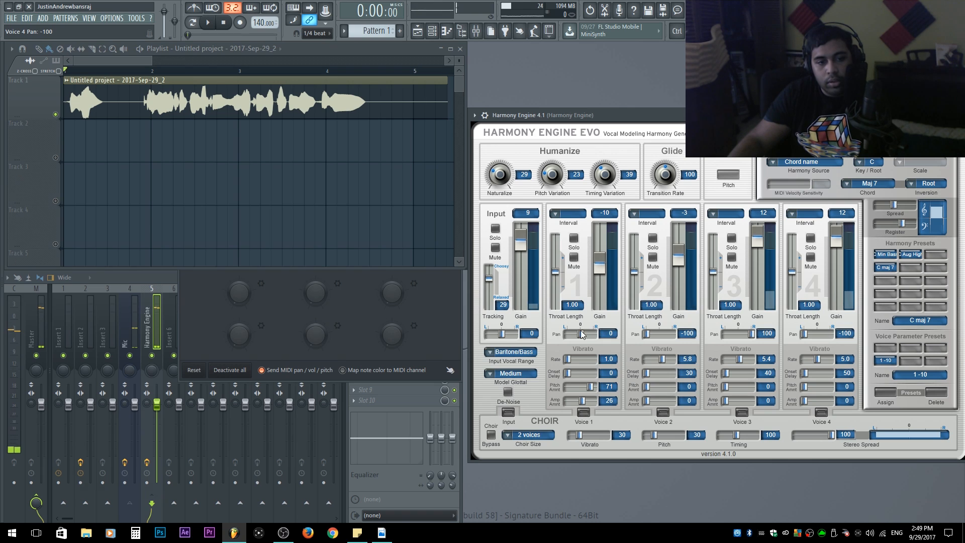
left_click_drag(603, 268, 598, 297)
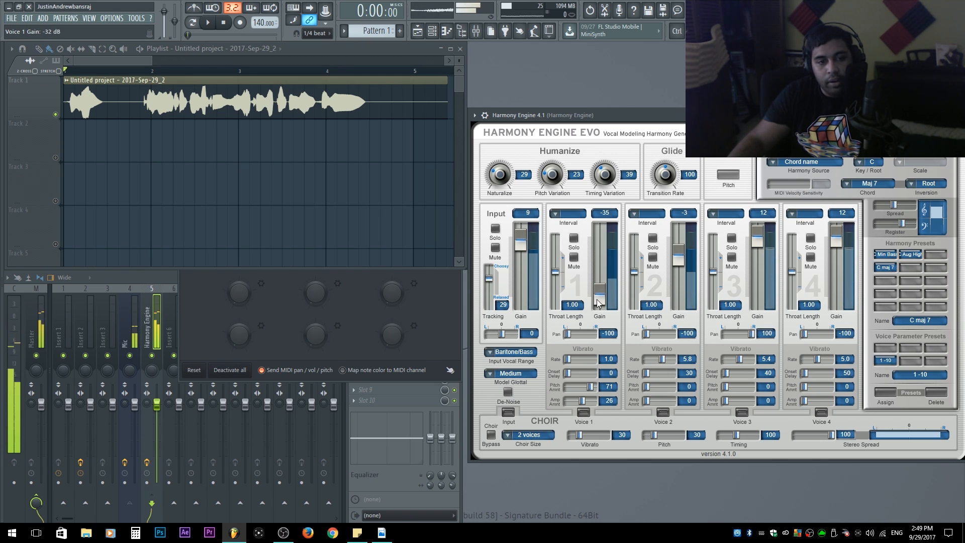
left_click(885, 360)
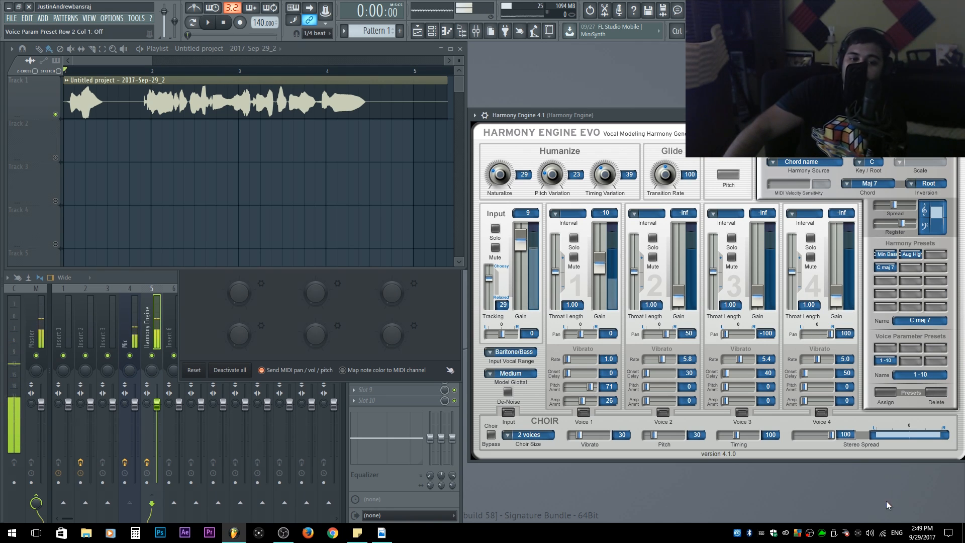
Raise voice 4's vibrato rate to 7.3 Hz, then recall voice parameter preset 1 -10 again
left_click_drag(815, 362, 840, 364)
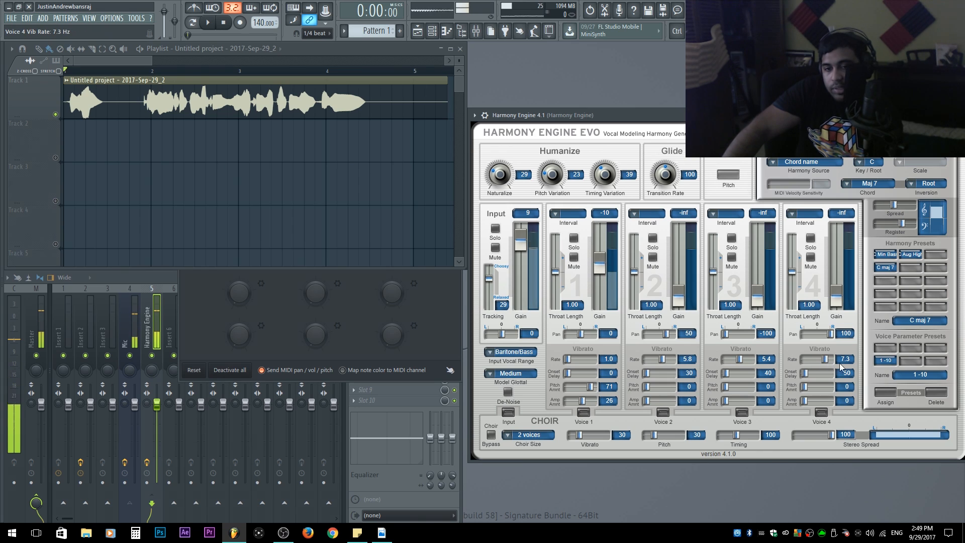
left_click(877, 360)
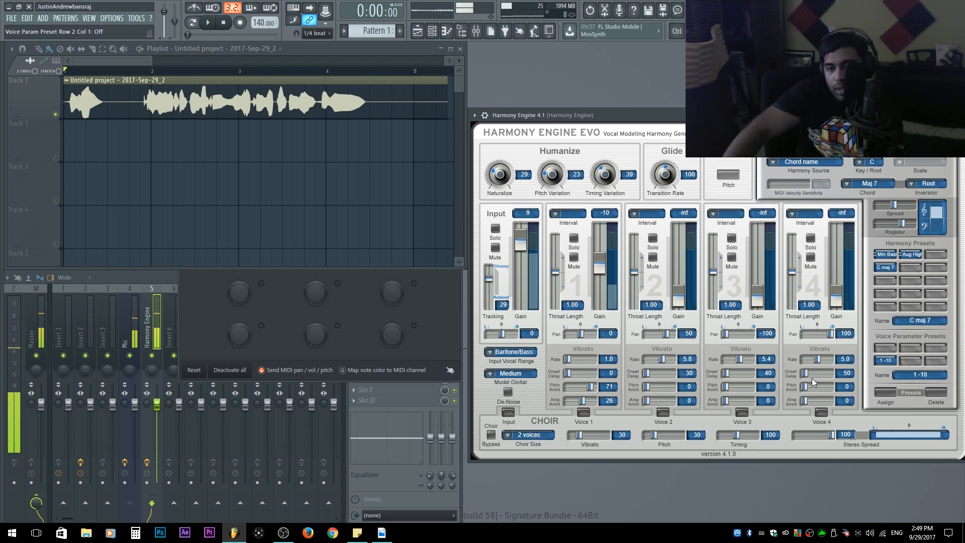
left_click(886, 360)
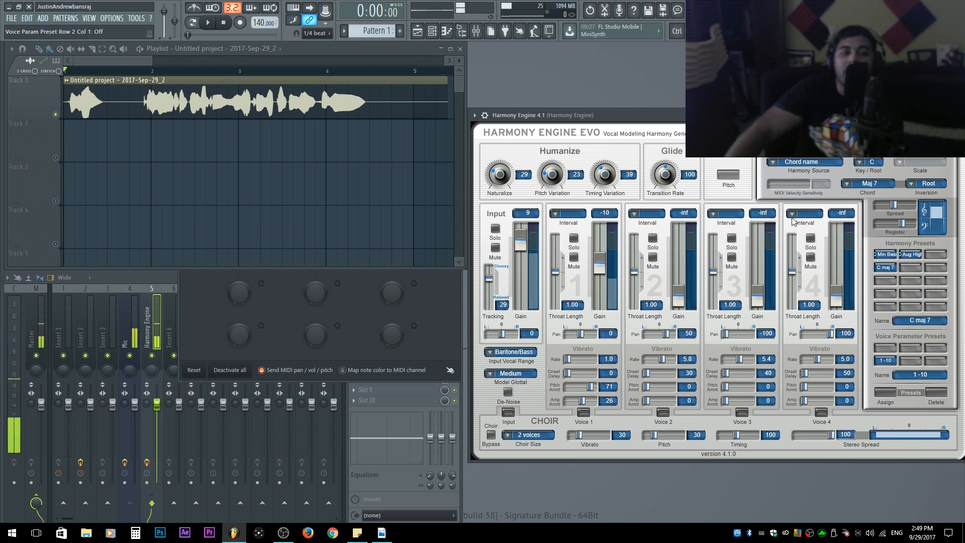
Recall the C Min Bass harmony preset, bring the mixer forward, and delete voice parameter preset 1 -10
left_click(884, 255)
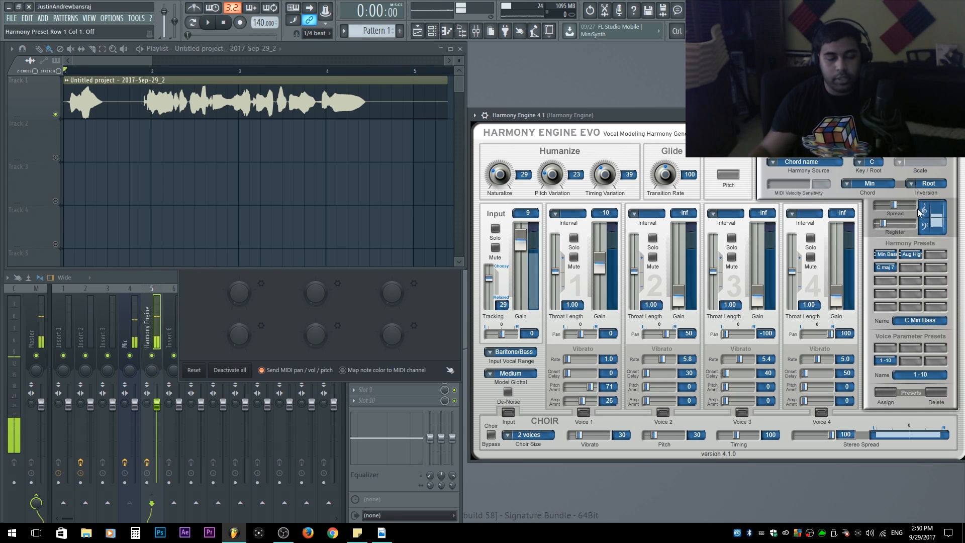
left_click(149, 344)
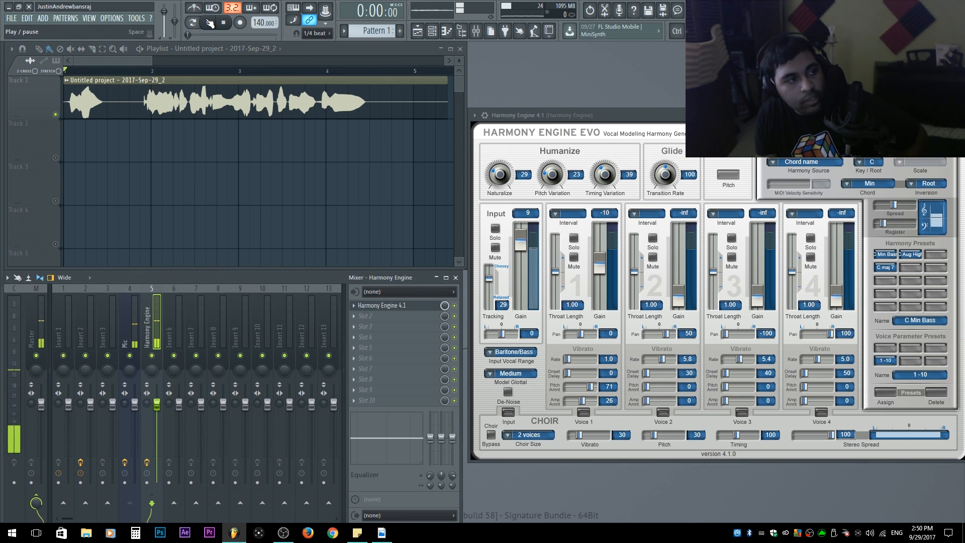
left_click(937, 392)
left_click(884, 361)
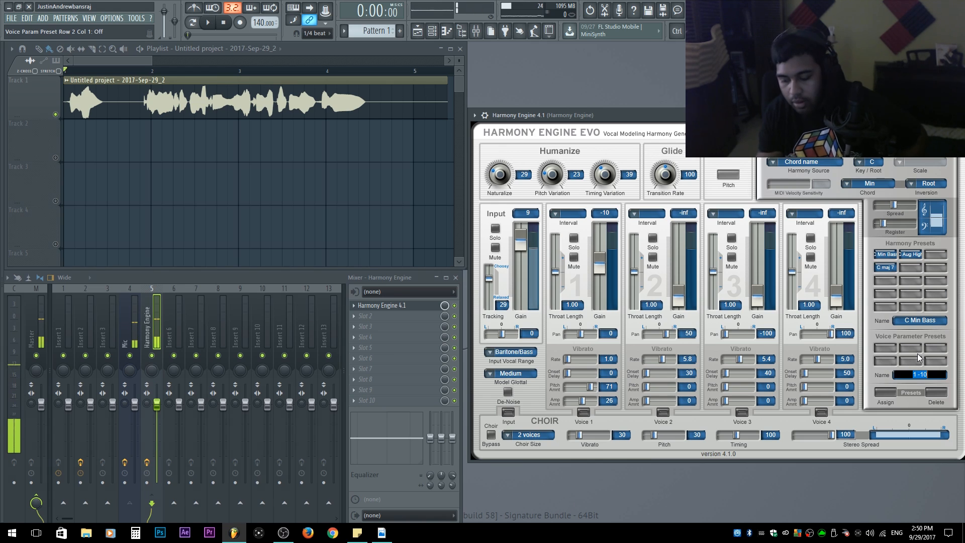
left_click(956, 338)
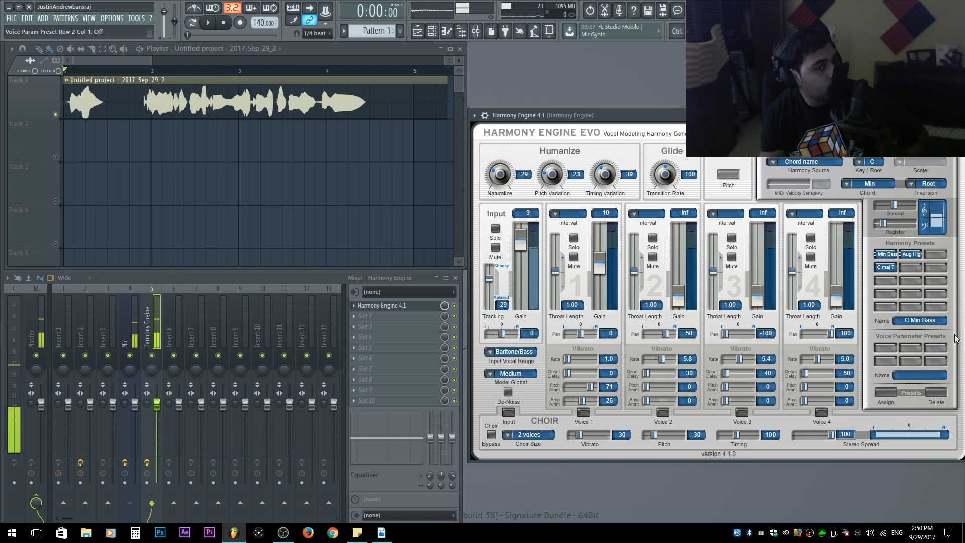
Raise voice 4's gain to 8 dB and voice 3's gain to 5 dB
left_click_drag(836, 300, 835, 244)
left_click_drag(757, 300, 759, 270)
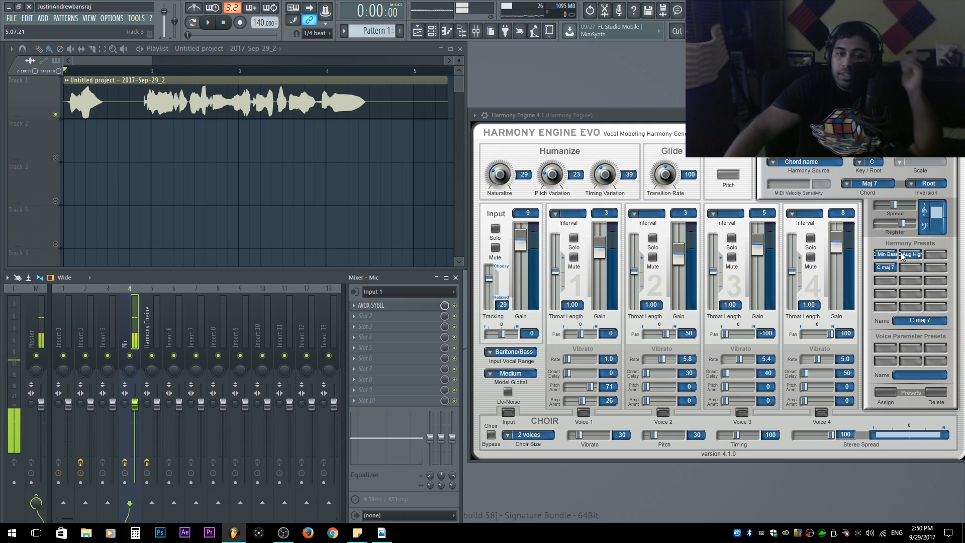
Create an automation clip for the C Min Bass harmony preset, make it jump to high at bar 2 and hold, and play it back
right_click(884, 254)
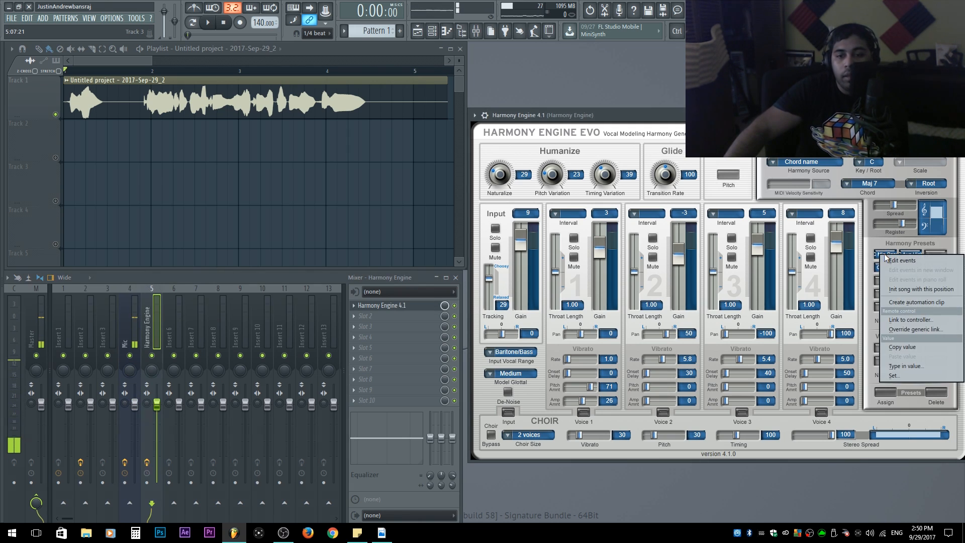
left_click(927, 304)
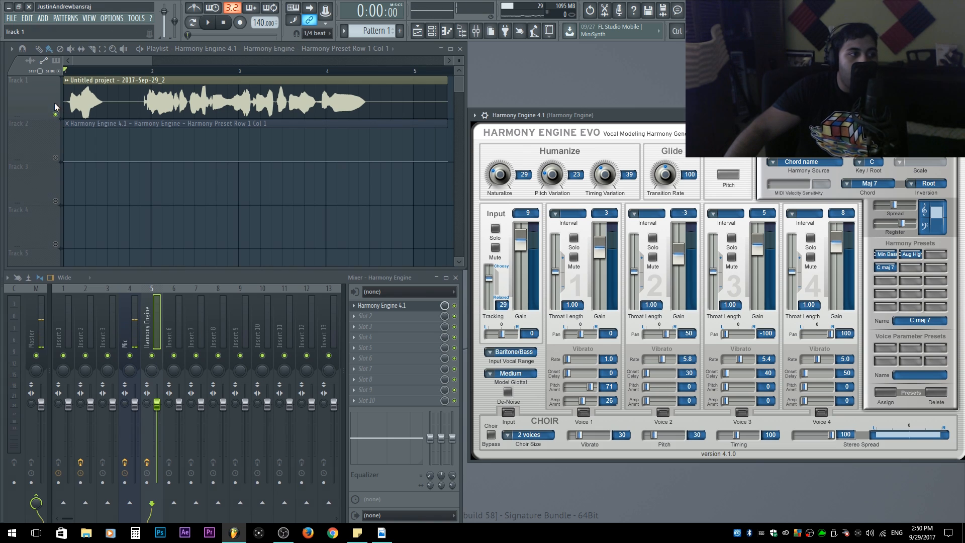
left_click(179, 145)
left_click_drag(178, 144, 150, 129)
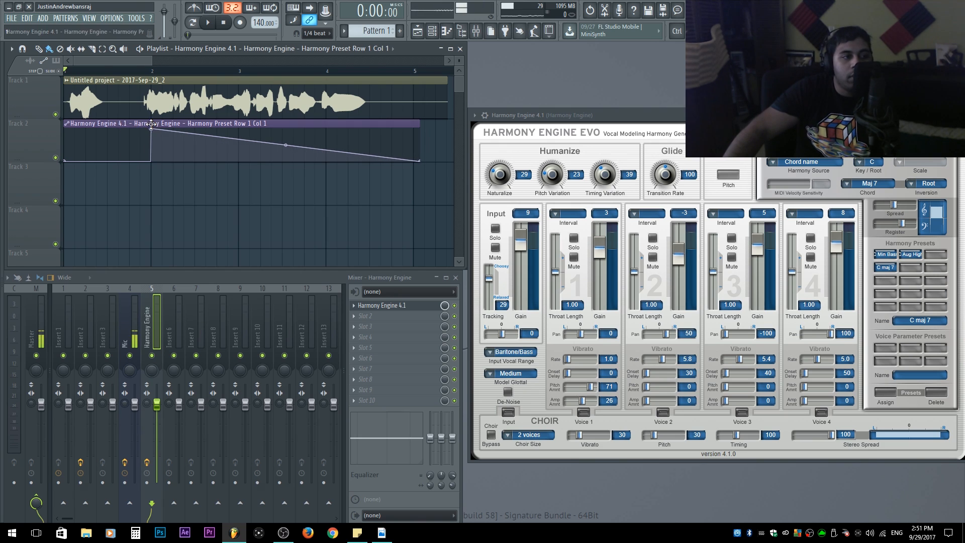
right_click(420, 162)
left_click(450, 201)
key("space")
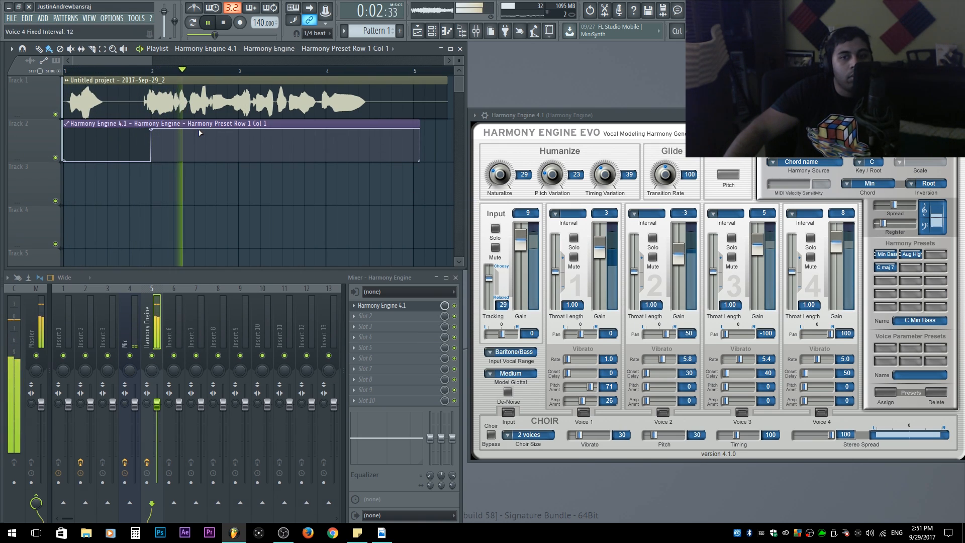
key("space")
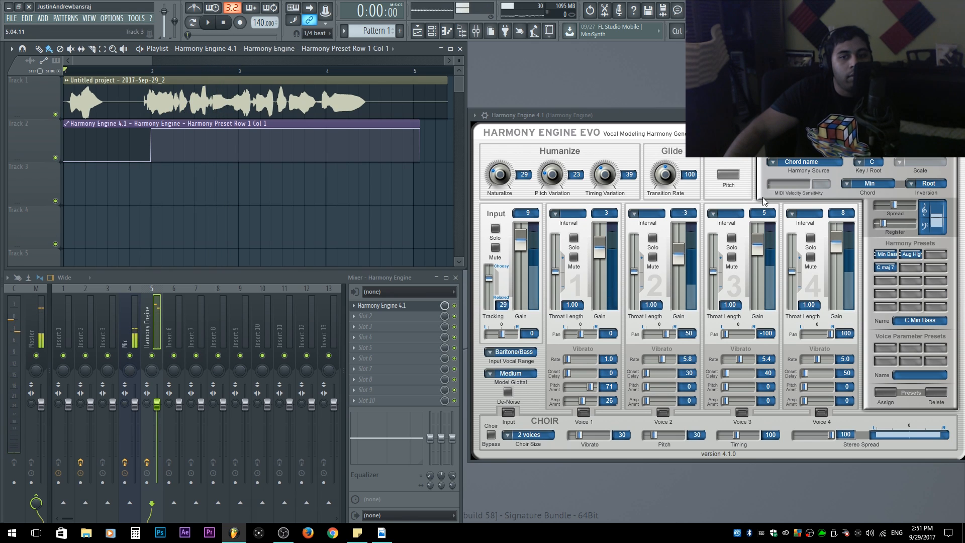
Invert the C Min Bass automation so it is high until bar 2 and low after, and shorten the clip to end at bar 3
left_click_drag(64, 161, 64, 129)
left_click_drag(151, 129, 152, 162)
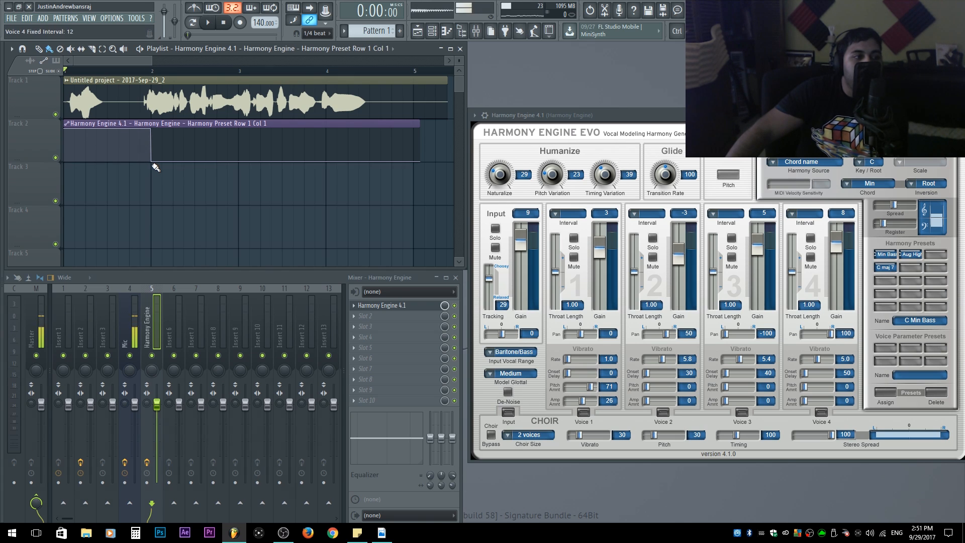
mouse_move(67, 129)
left_mouse_down()
mouse_move(67, 169)
mouse_move(67, 130)
left_mouse_up()
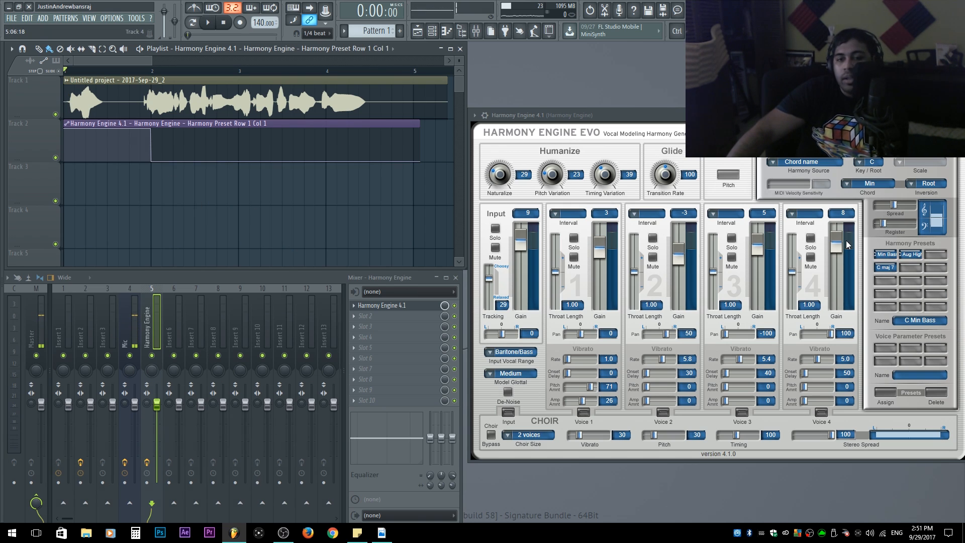
left_click_drag(424, 167, 240, 190)
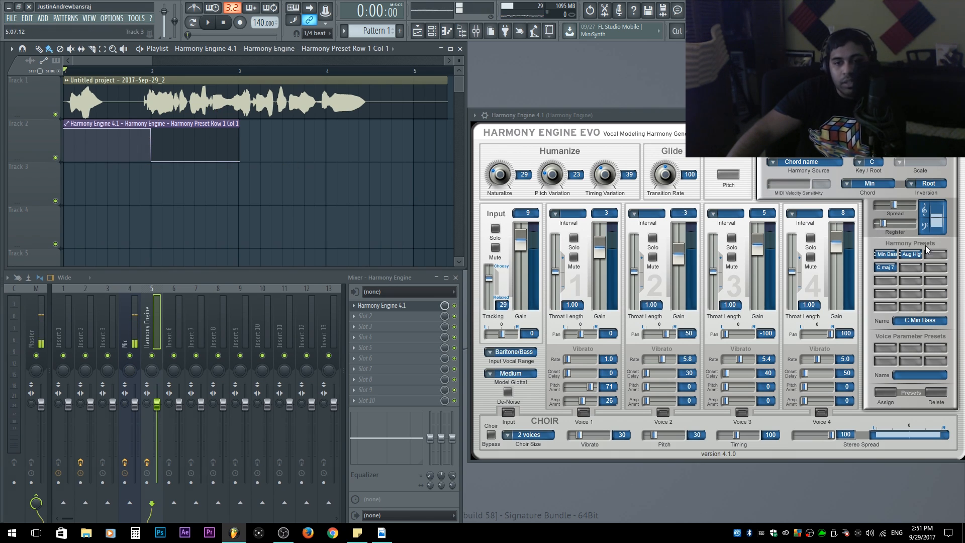
Create an automation clip for the C Aug High harmony preset with a raised section about two bars long, and start it at bar 2
left_click(908, 255)
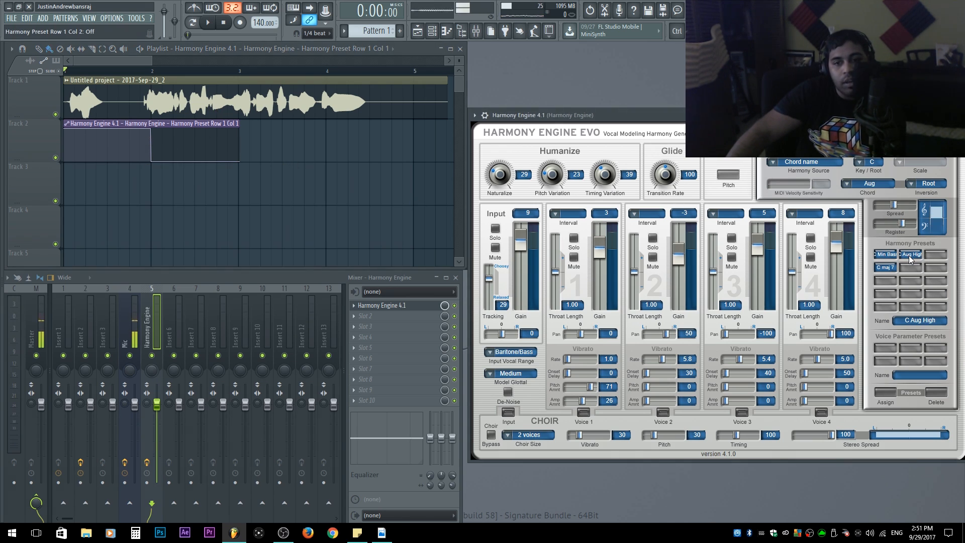
right_click(908, 255)
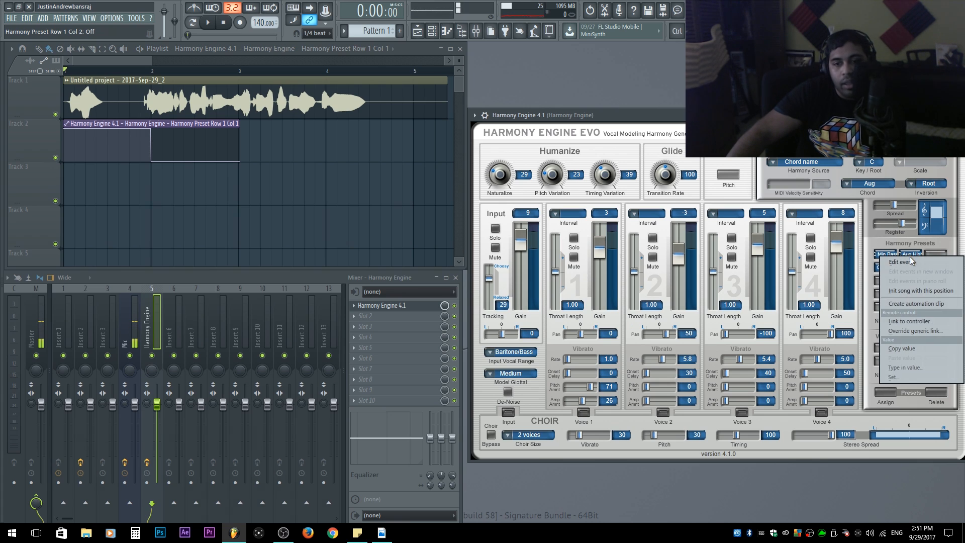
left_click(927, 304)
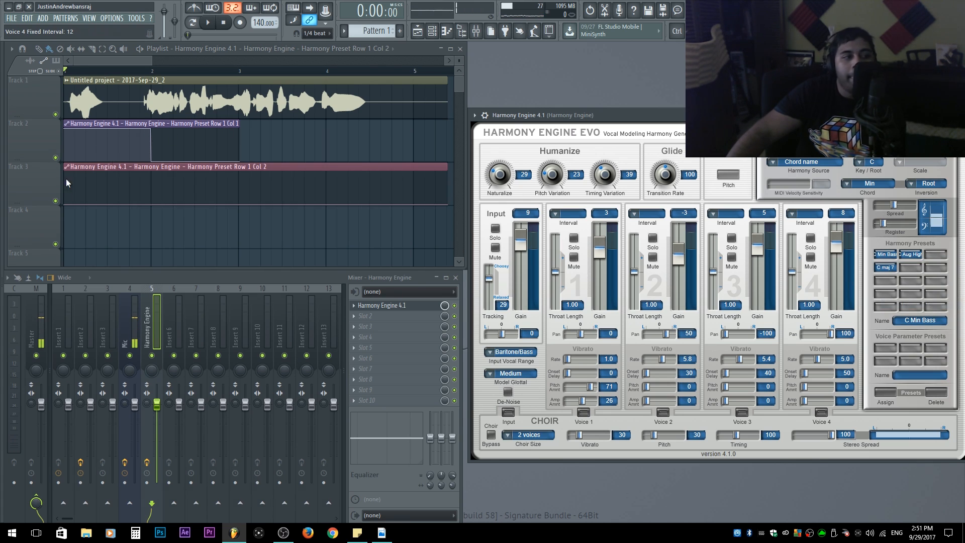
left_click_drag(87, 198, 39, 142)
left_click_drag(167, 201, 237, 233)
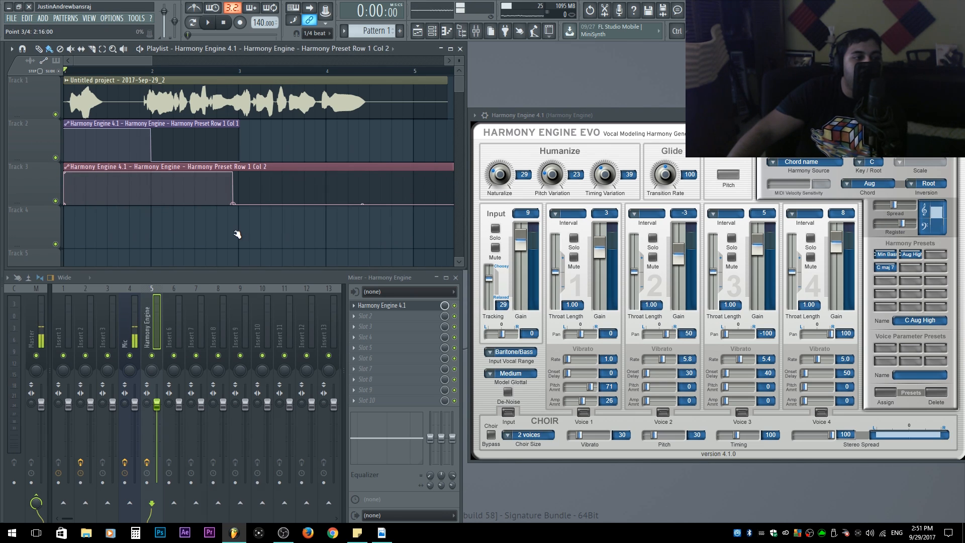
left_click_drag(204, 166, 288, 174)
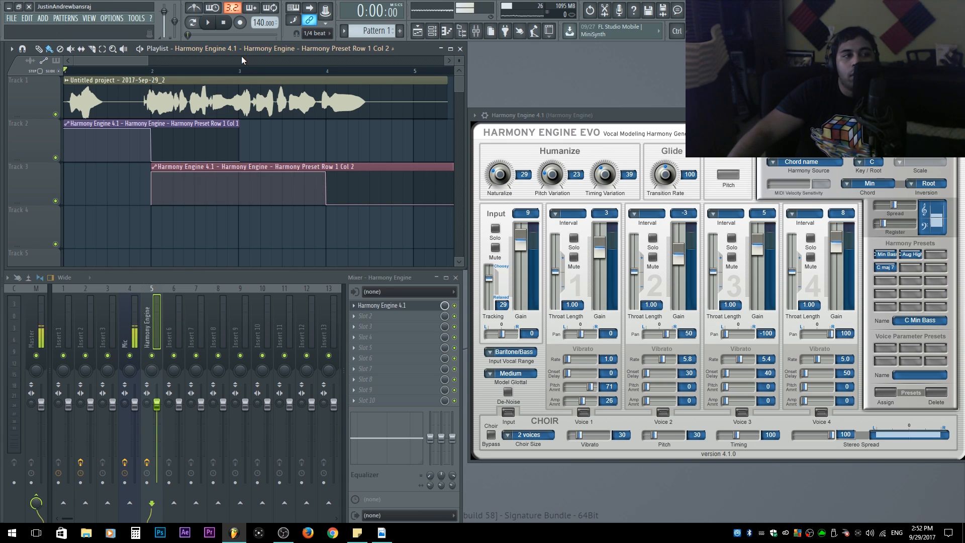
Play the song with the C Aug High automation raised and flattened, and set its raised section from bar 2 to bar 3
left_click(213, 24)
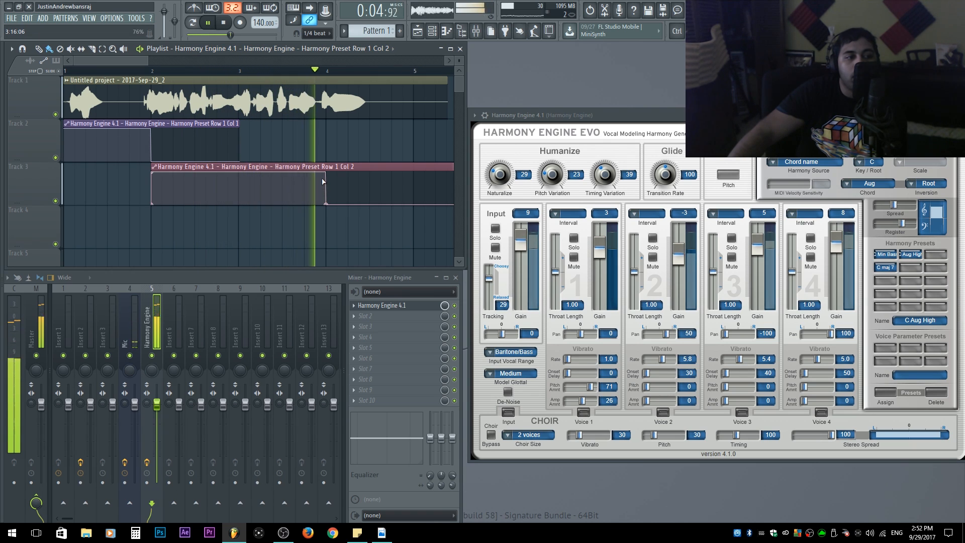
left_click(224, 24)
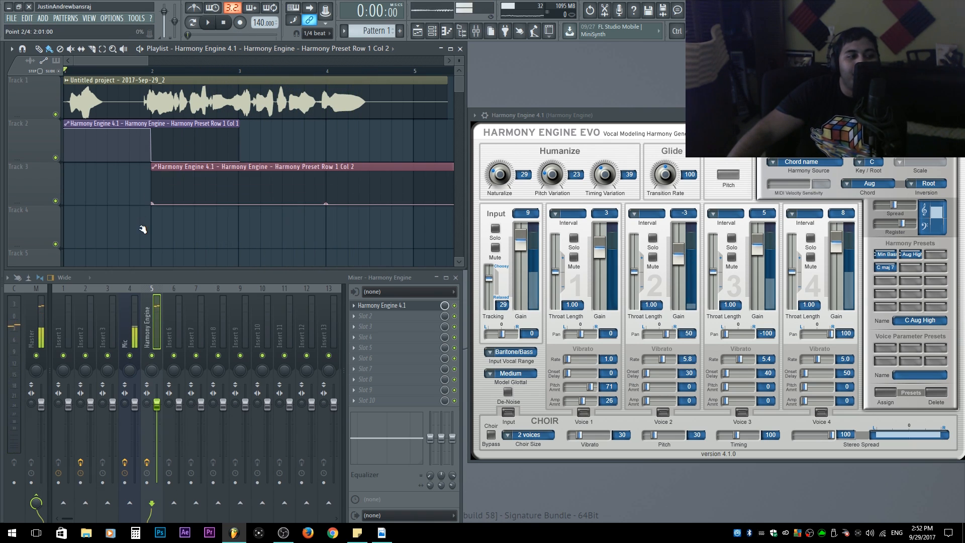
left_click(208, 24)
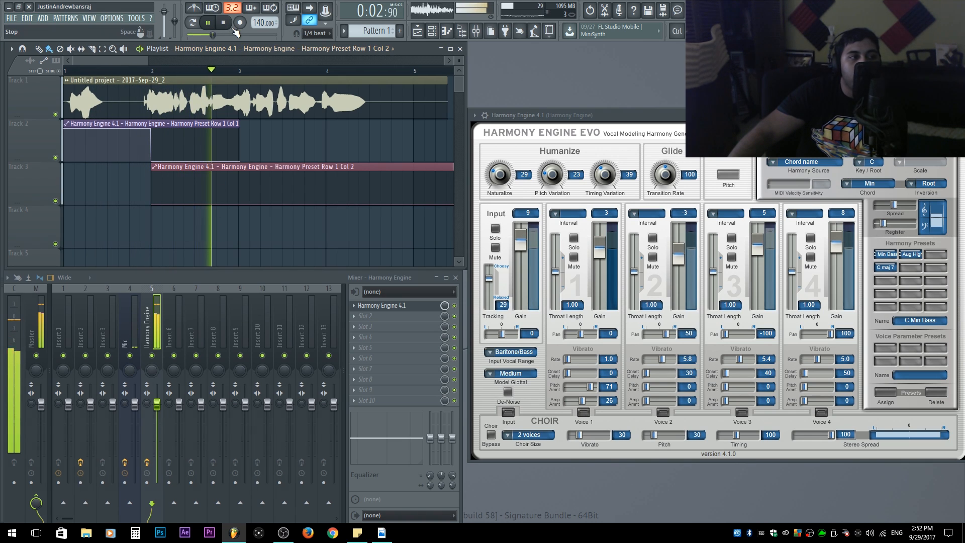
key("space")
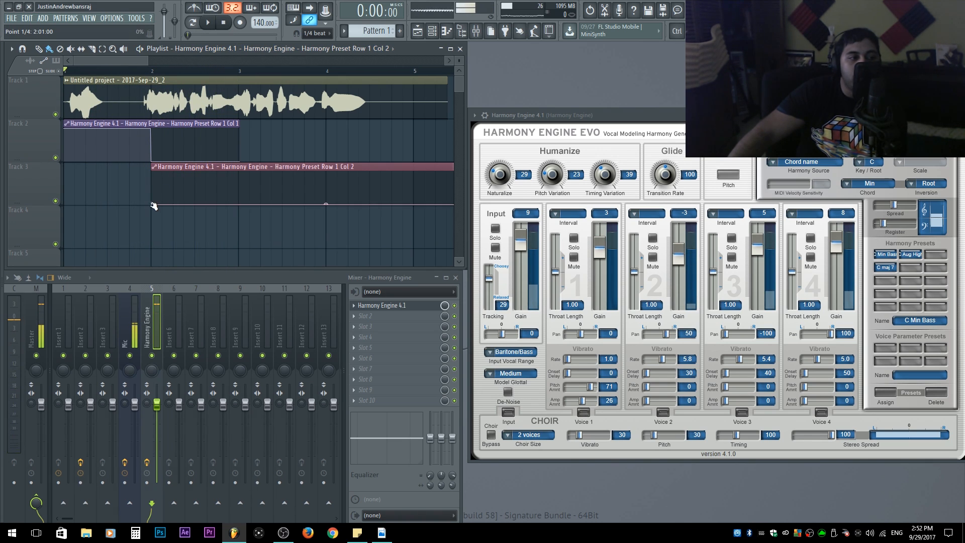
left_click_drag(238, 233, 239, 233)
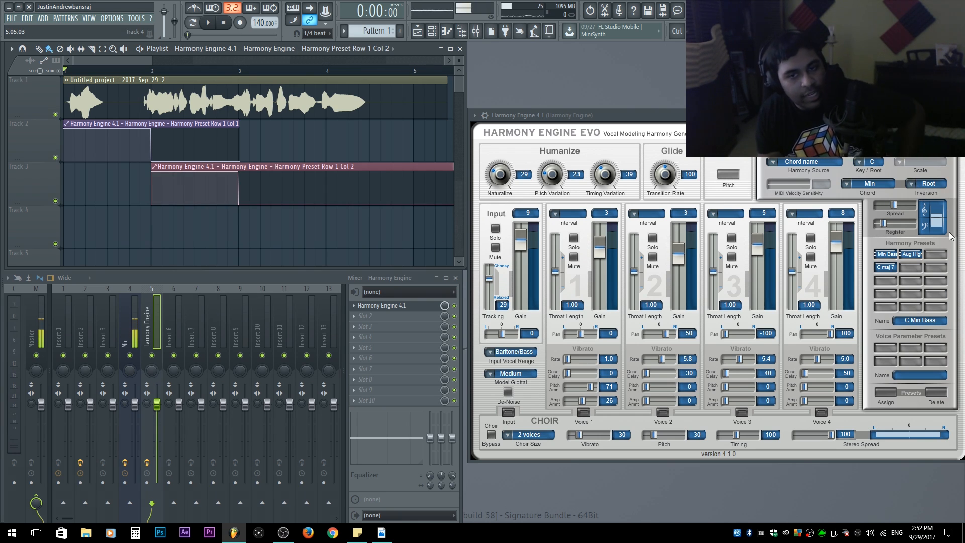
Create an automation clip for the C maj 7 harmony preset and raise it from bar 2 to bar 3
right_click(884, 267)
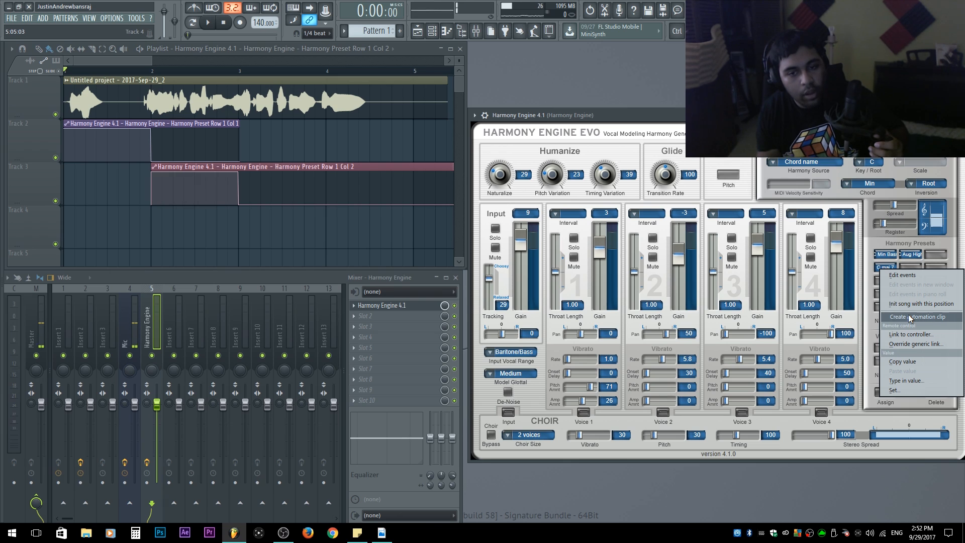
left_click(908, 316)
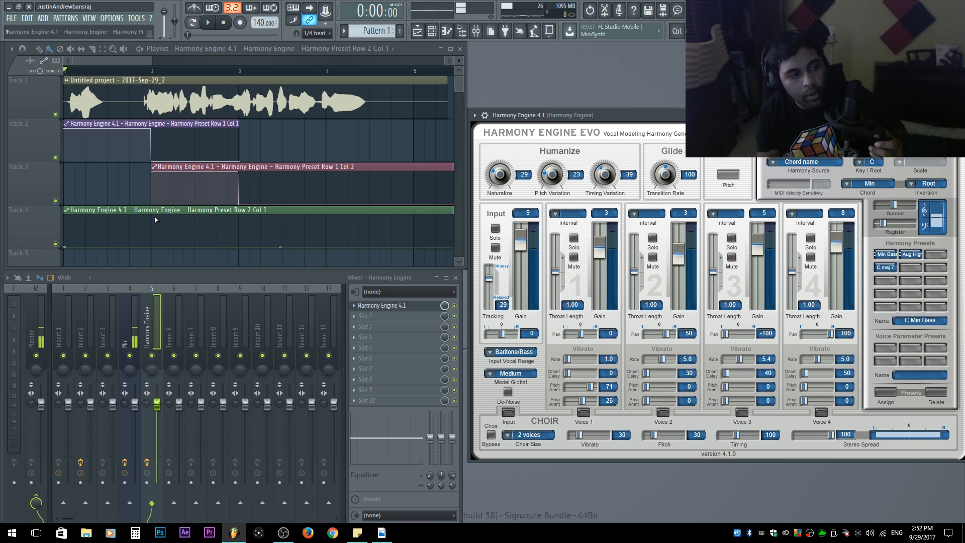
right_click(152, 232)
right_click(234, 243)
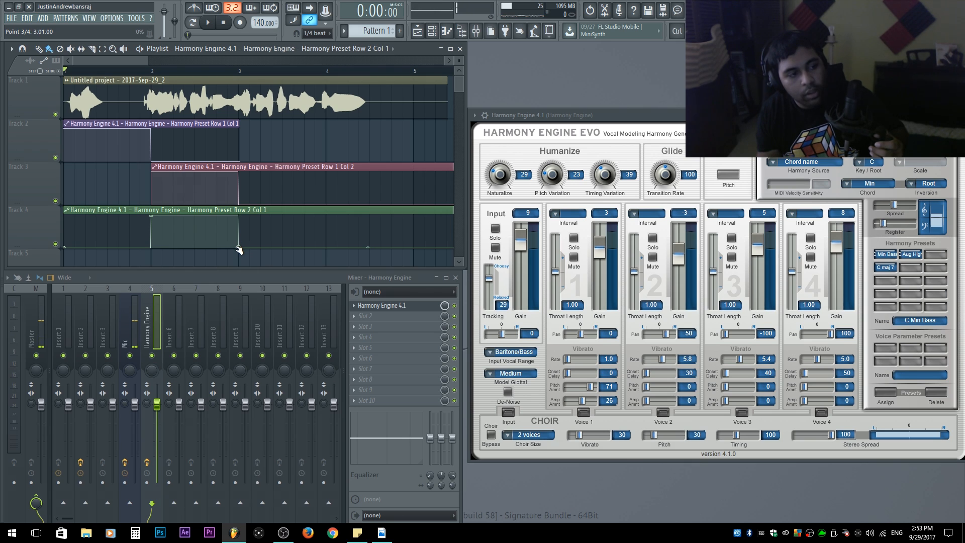
Shift the C maj 7 automation clip one bar later during playback, and replay the song from the start to hear the preset changes
left_click(208, 22)
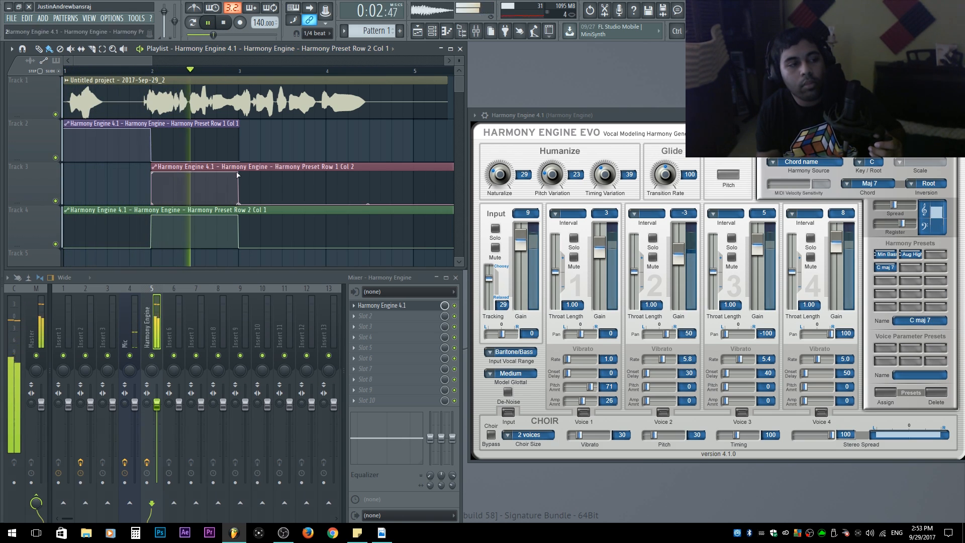
left_click_drag(223, 210, 310, 210)
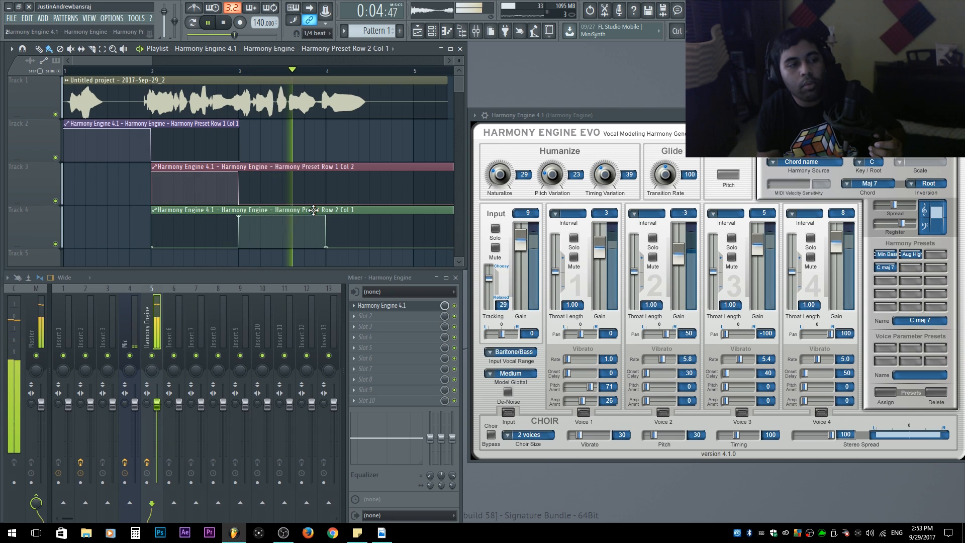
left_click(199, 71)
left_click_drag(200, 71, 64, 72)
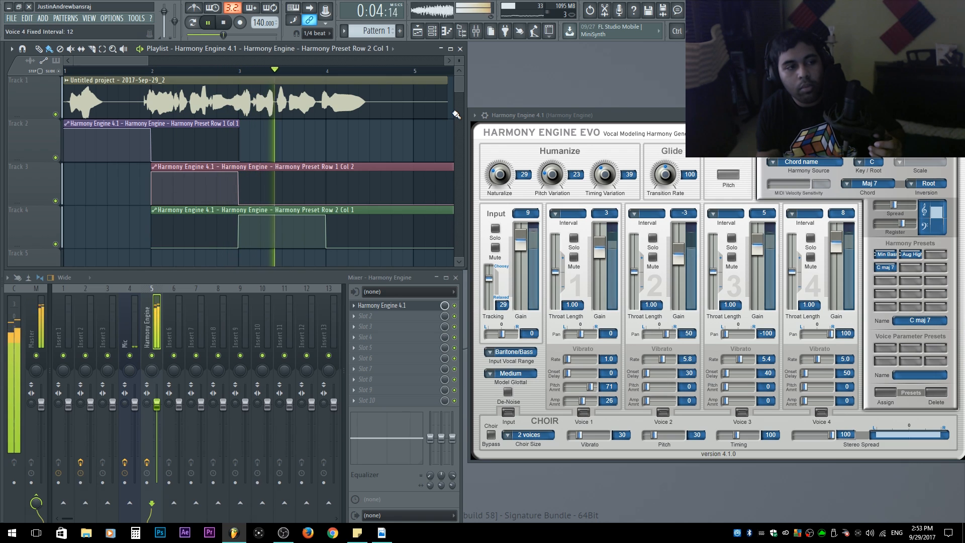
left_click(224, 23)
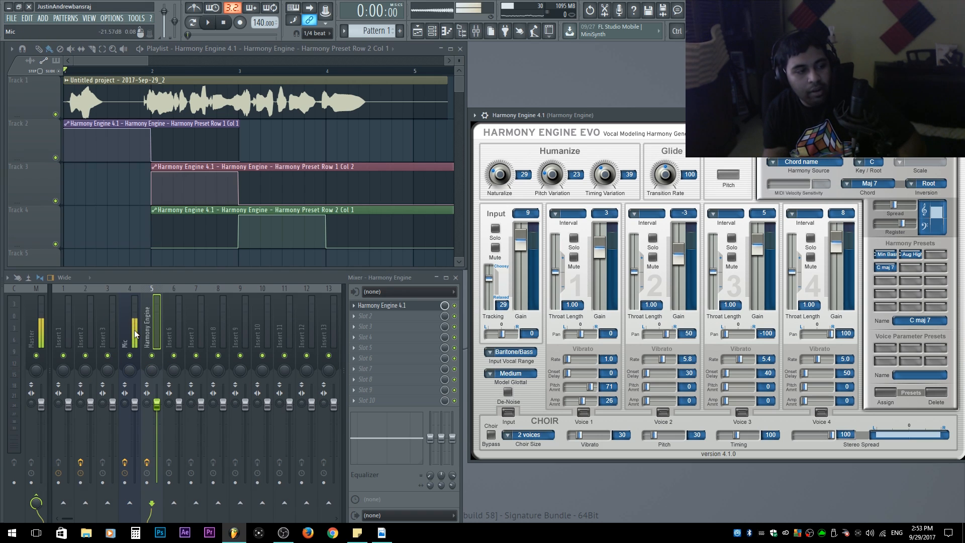
Solo the input and voice 1, enable the choir on voice 1, and raise voice 1's gain to 12 dB
left_click(495, 228)
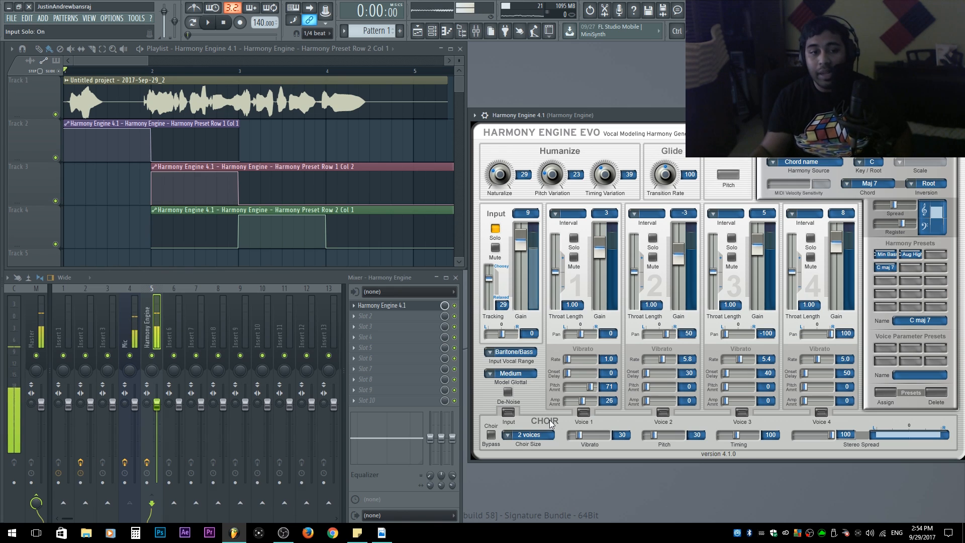
left_click(583, 412)
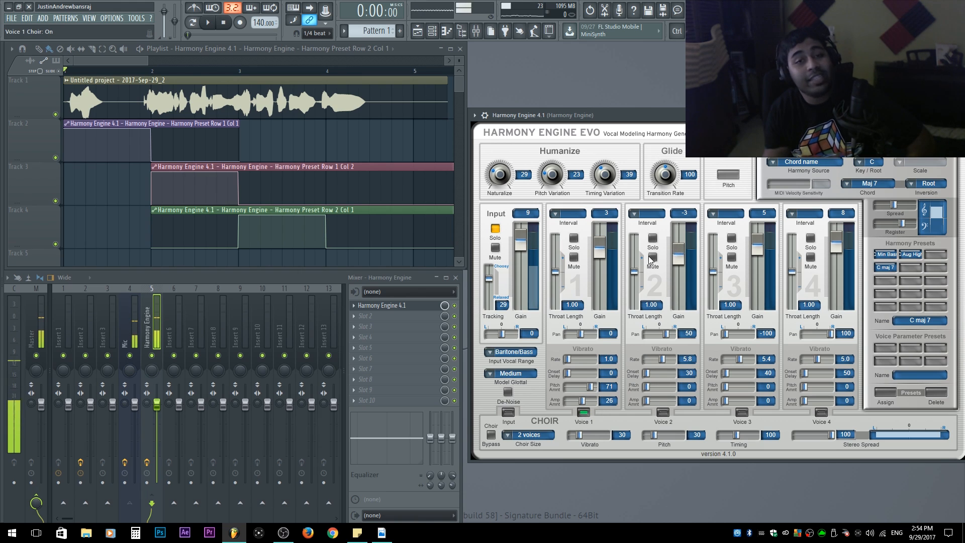
left_click(574, 238)
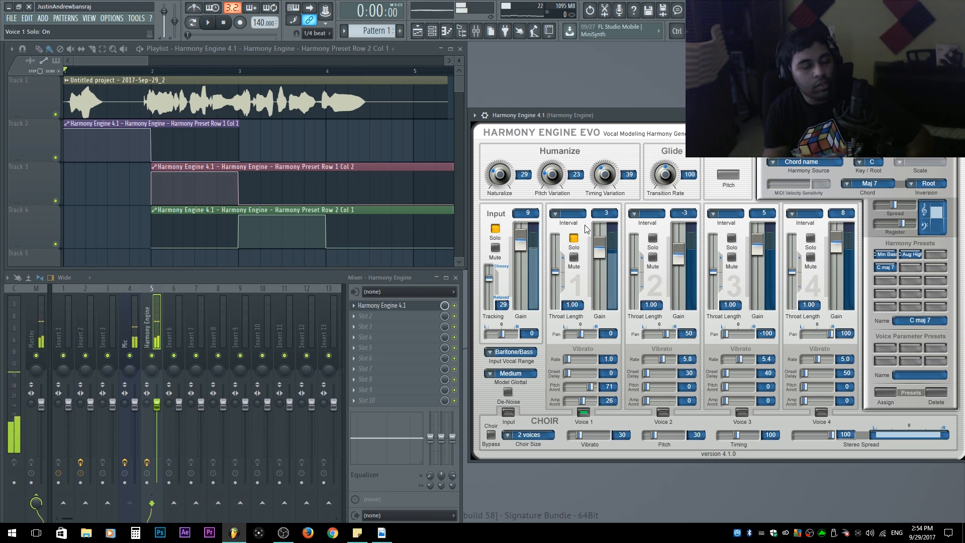
mouse_move(599, 242)
left_mouse_down()
mouse_move(597, 271)
mouse_move(590, 229)
left_mouse_up()
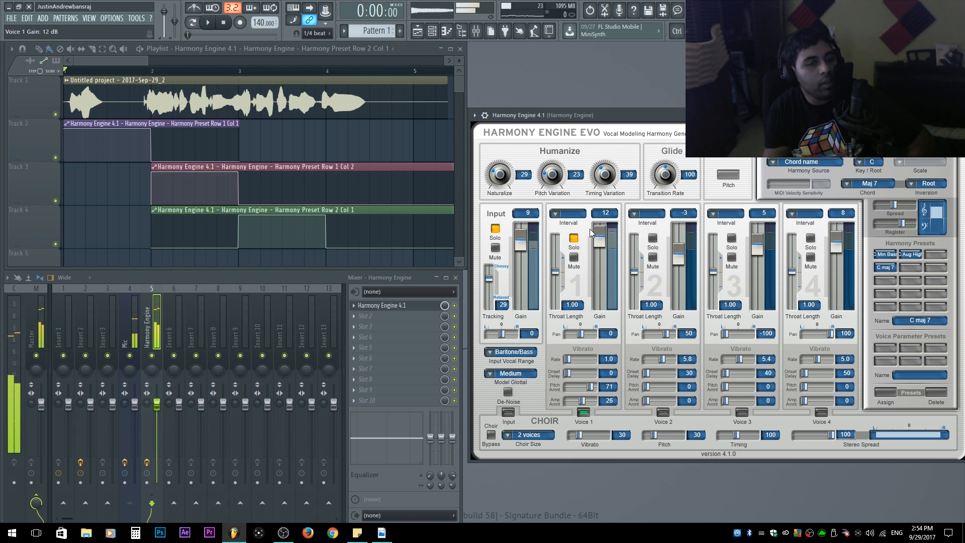
Set the harmony source to Scale interval with voice 1 at +5th, and lower the input gain to -4 dB
left_click(804, 162)
left_click(812, 173)
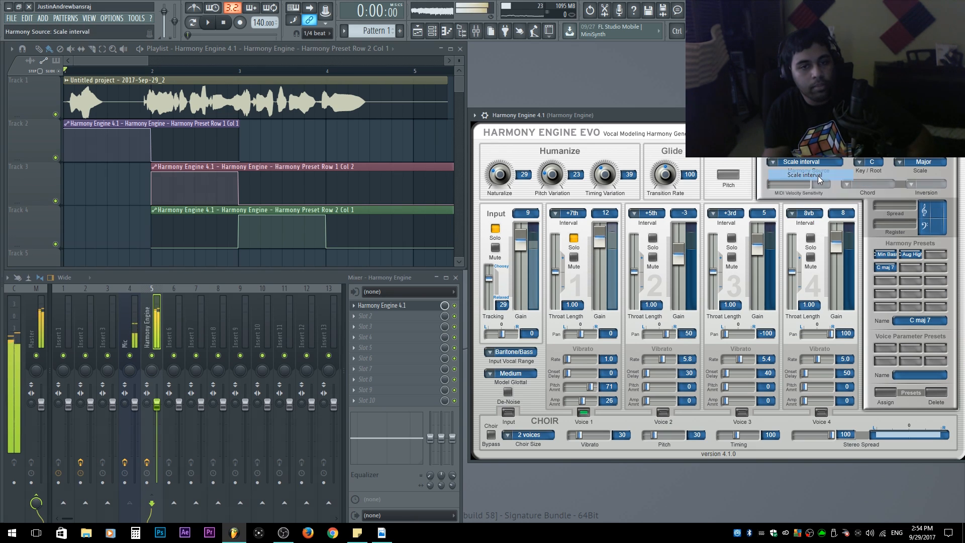
left_click(569, 212)
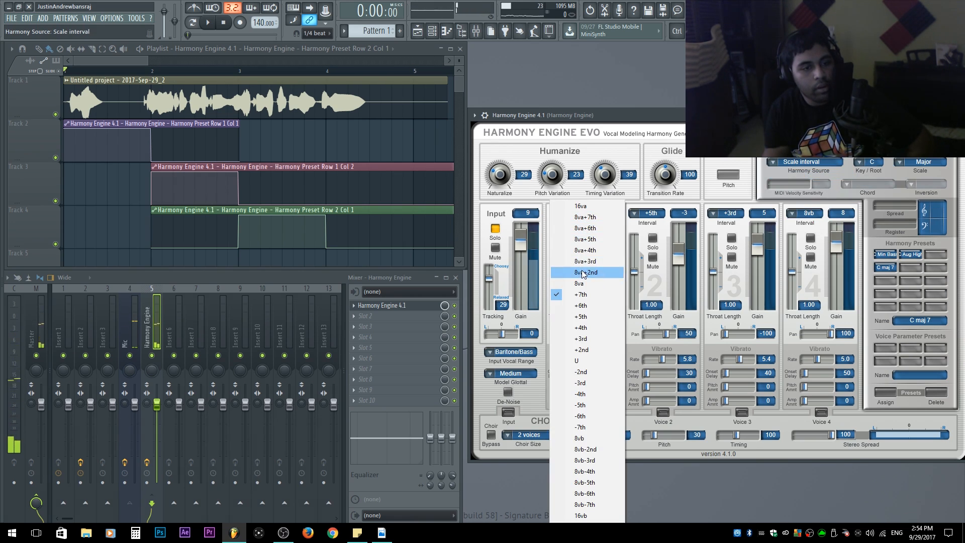
left_click(586, 316)
mouse_move(516, 236)
left_mouse_down()
mouse_move(517, 270)
mouse_move(518, 252)
left_mouse_up()
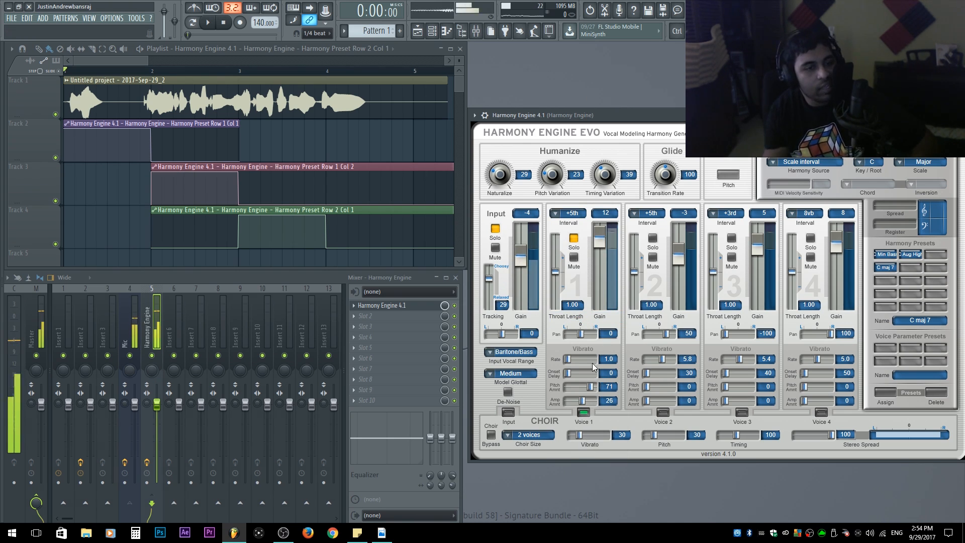
Compare voice 1 with its choir off and on, and set the choir vibrato to 100 and timing to 20 msec
left_click(583, 412)
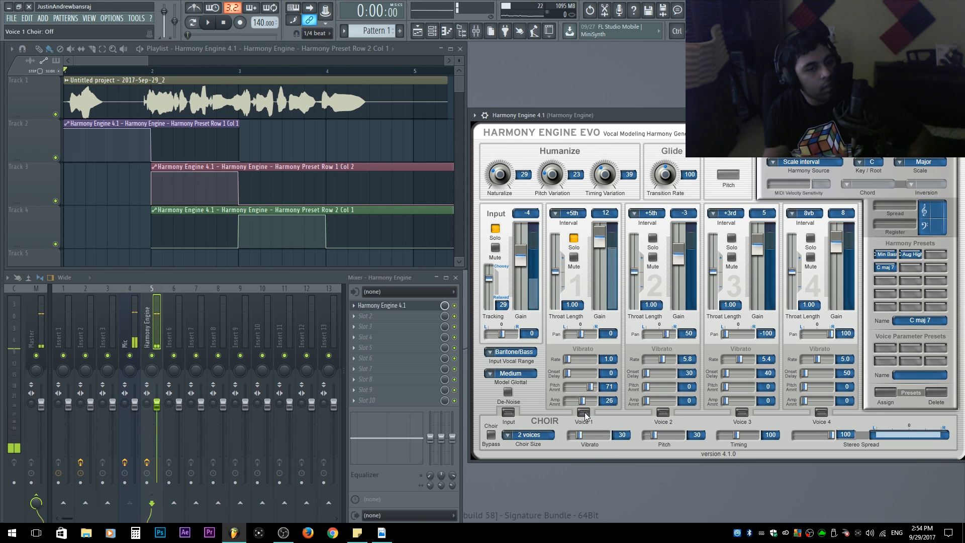
left_click_drag(578, 435, 606, 435)
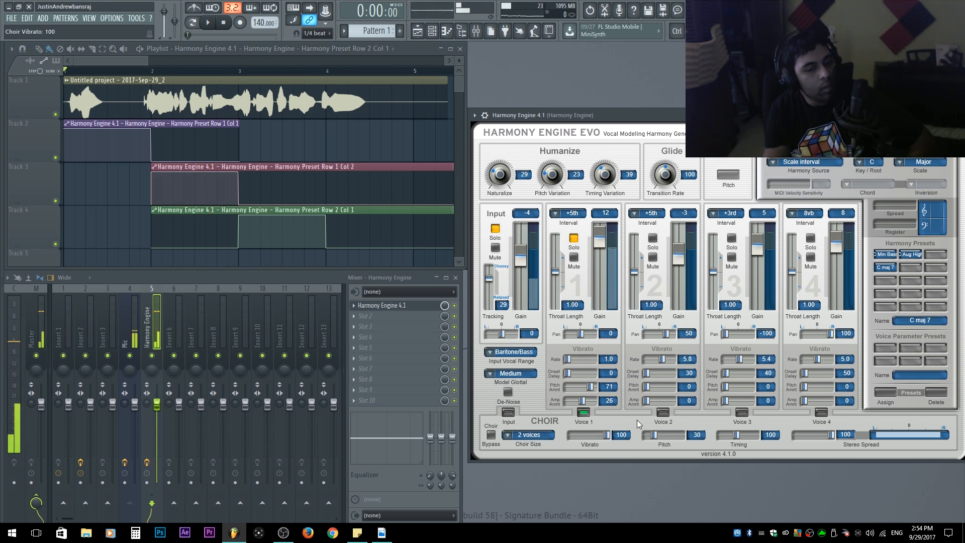
left_click_drag(736, 435, 698, 441)
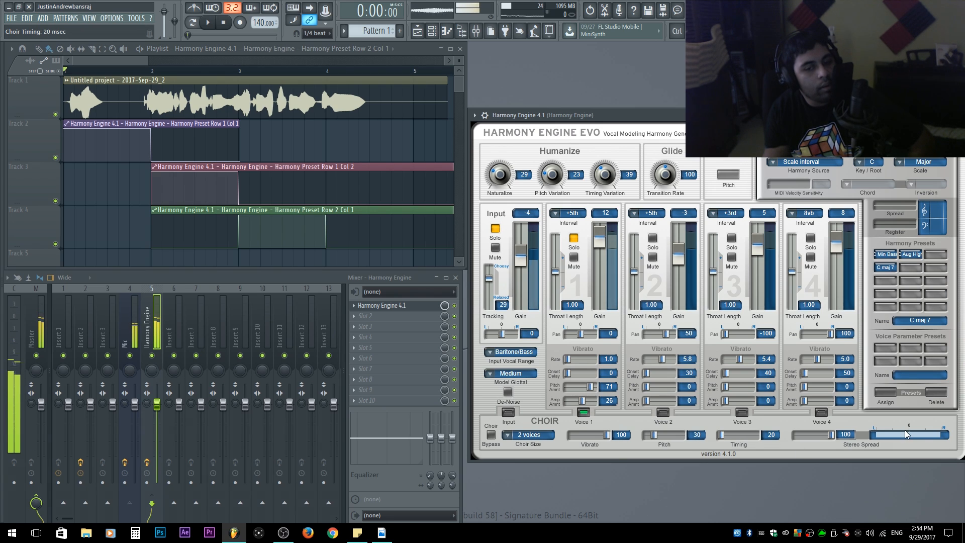
Turn off the choir and solo on voice 1, and raise the input gain to 1 dB
left_click(584, 412)
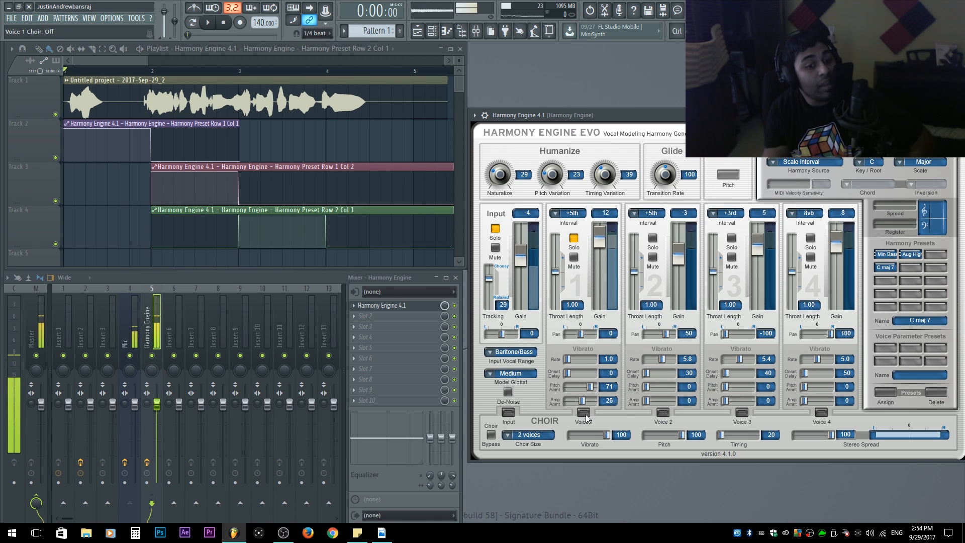
left_click(574, 239)
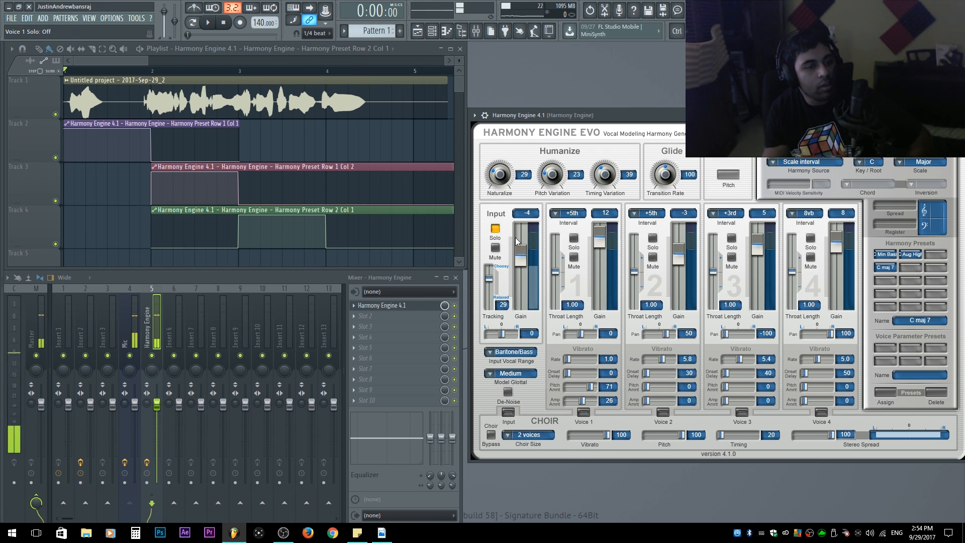
mouse_move(520, 254)
left_mouse_down()
mouse_move(525, 223)
mouse_move(517, 242)
left_mouse_up()
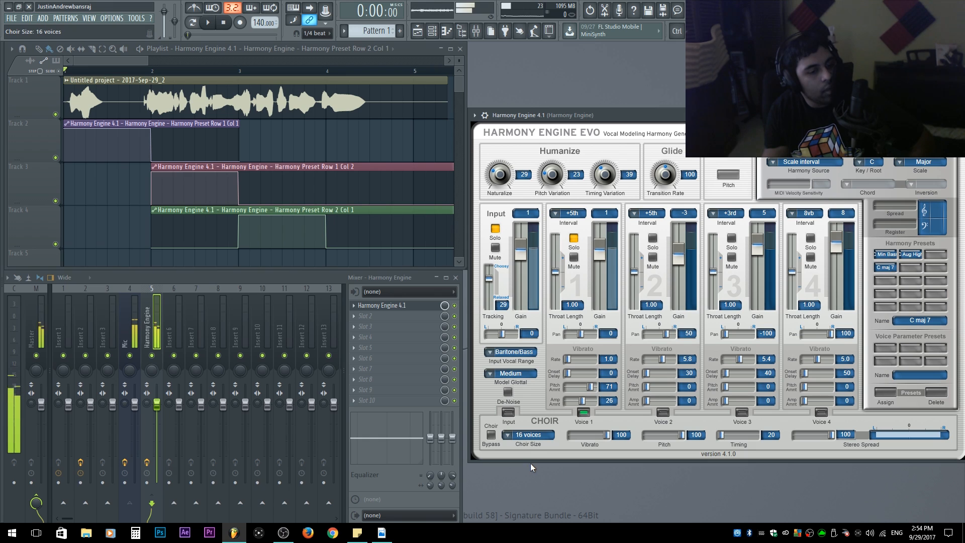
Compare choir sizes of 8, 2, 4 and 16 voices on voice 1, and set the choir size to 2 voices
left_click(523, 437)
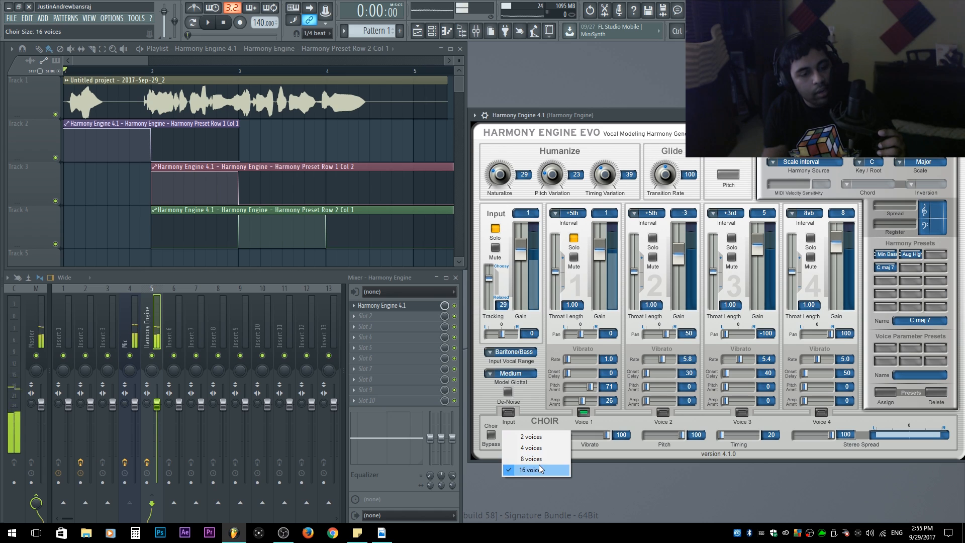
left_click(525, 462)
left_click(523, 437)
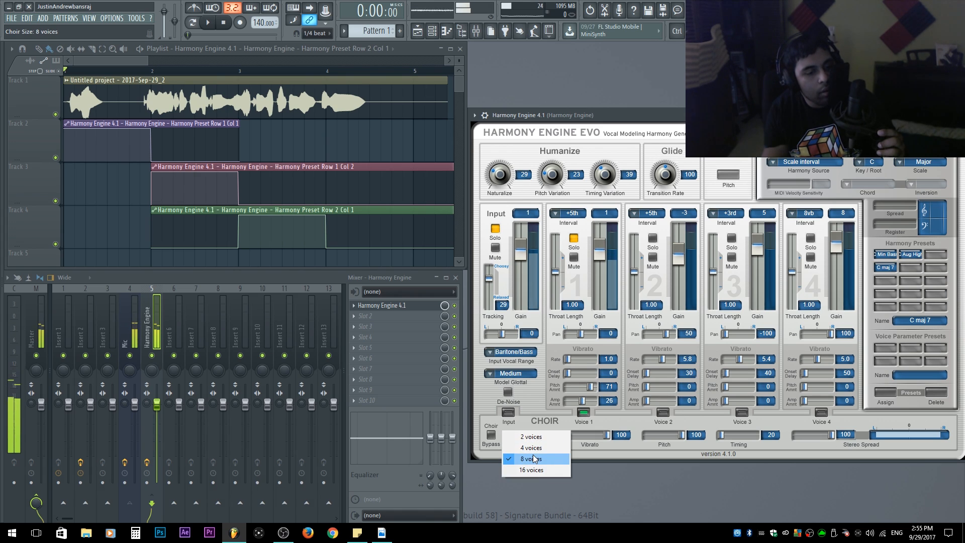
left_click(531, 436)
left_click(531, 435)
left_click(531, 448)
left_click(535, 436)
left_click(540, 459)
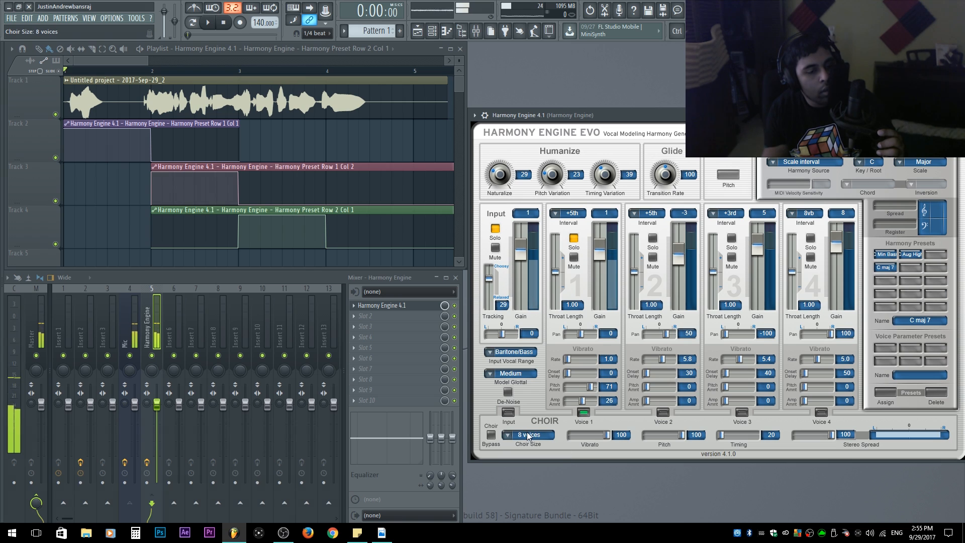
left_click(533, 435)
left_click(532, 470)
left_click(534, 435)
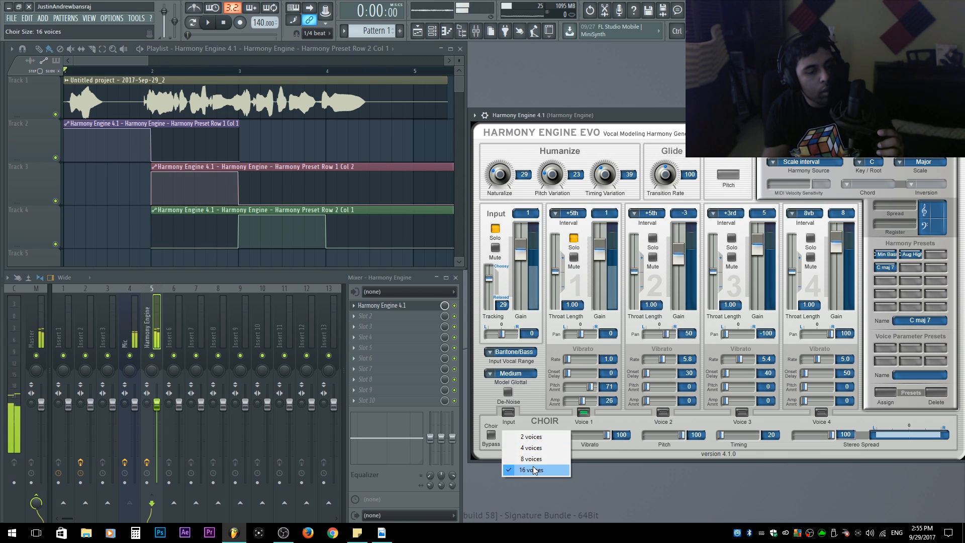
left_click(530, 436)
Try the choir switches for voices 2 and 3 and the input, turn every choir switch off, and enable the choir bypass
left_click(491, 435)
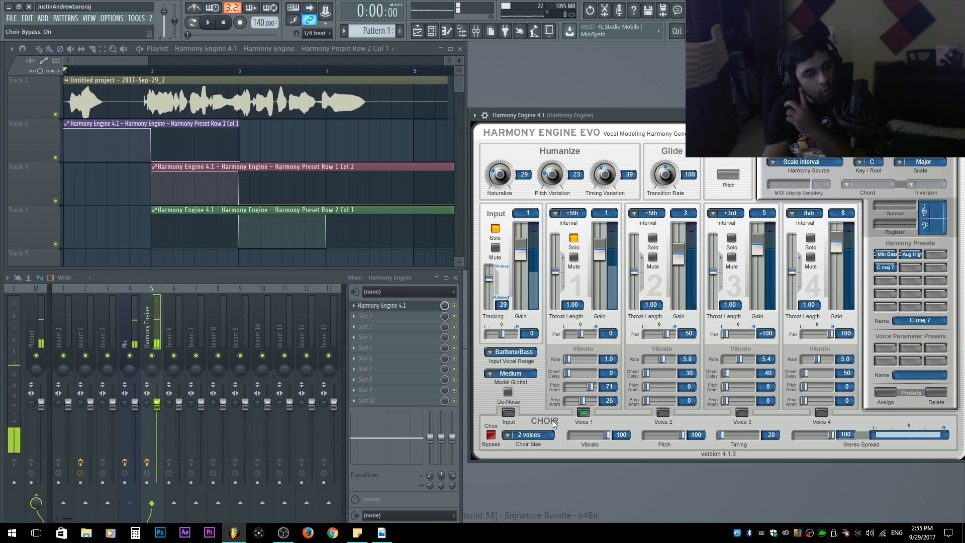
left_click(663, 412)
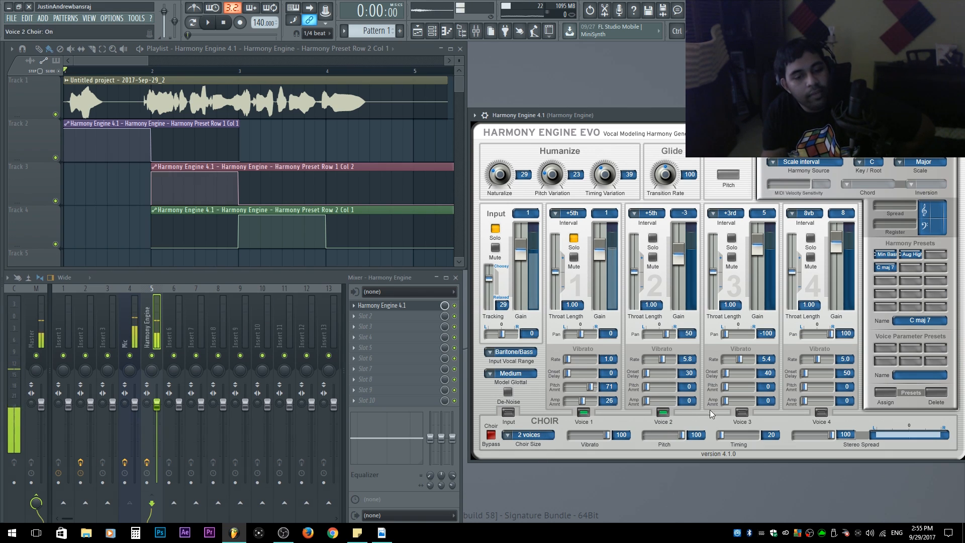
left_click(741, 412)
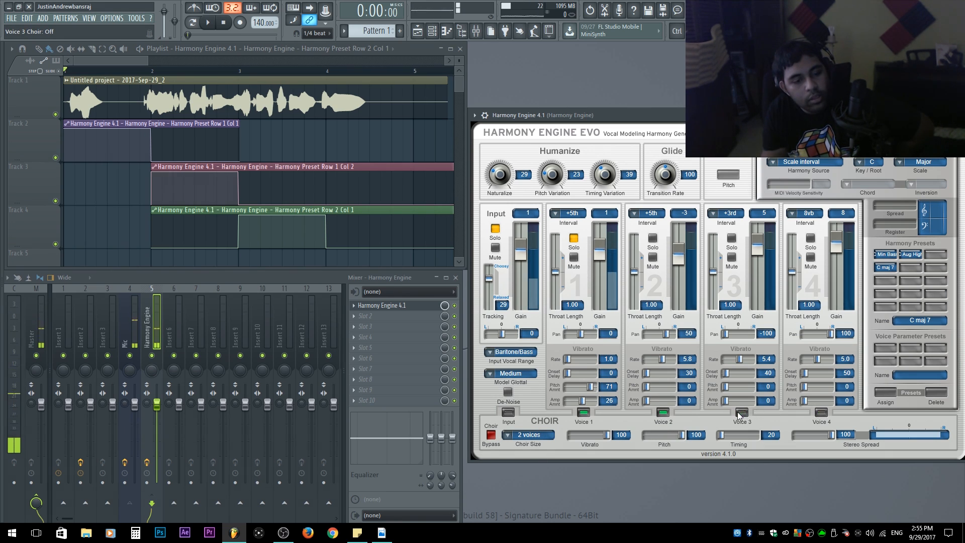
left_click(585, 413)
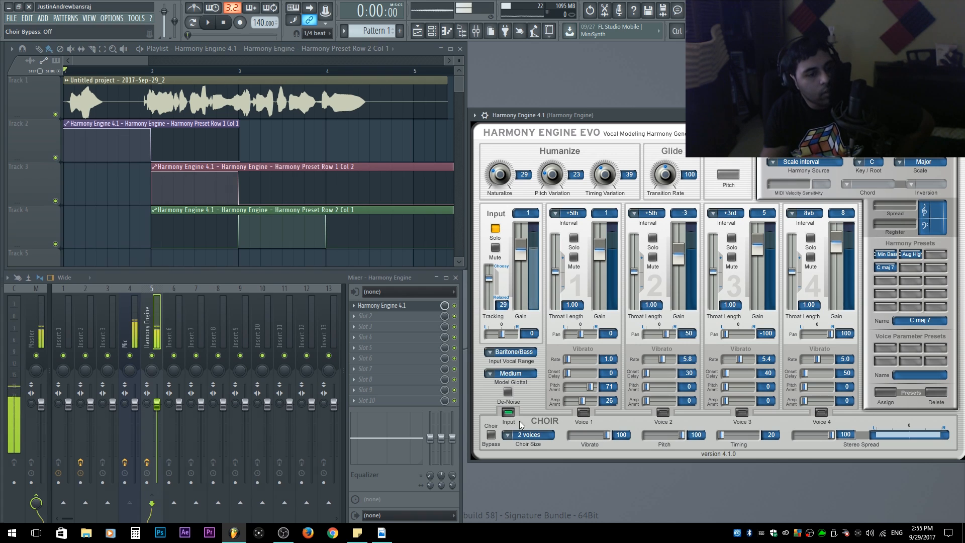
left_click(491, 435)
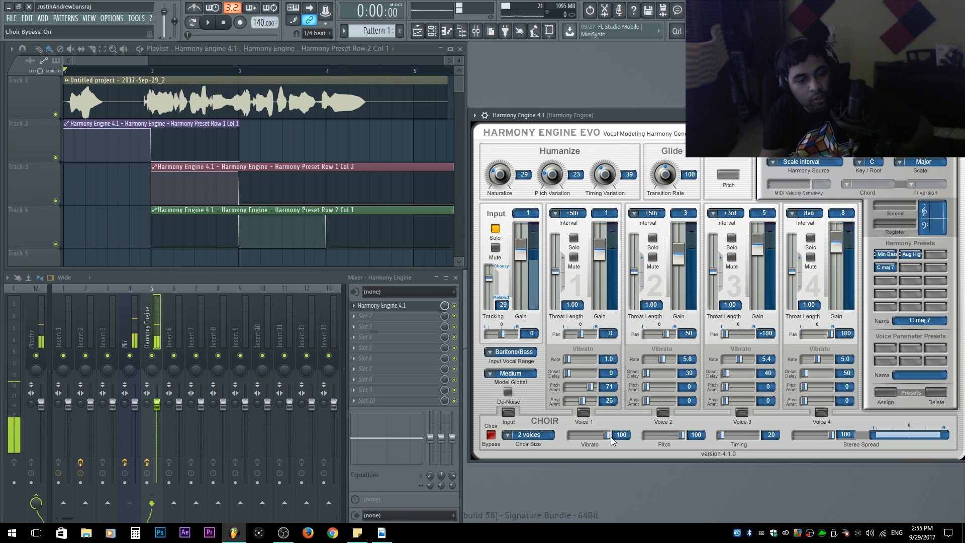
Set the choir vibrato to 49, pitch to 63 and timing to 20 msec, and try stereo spreads of 43 and 0 before restoring 100
scroll(588, 444, "down", 5)
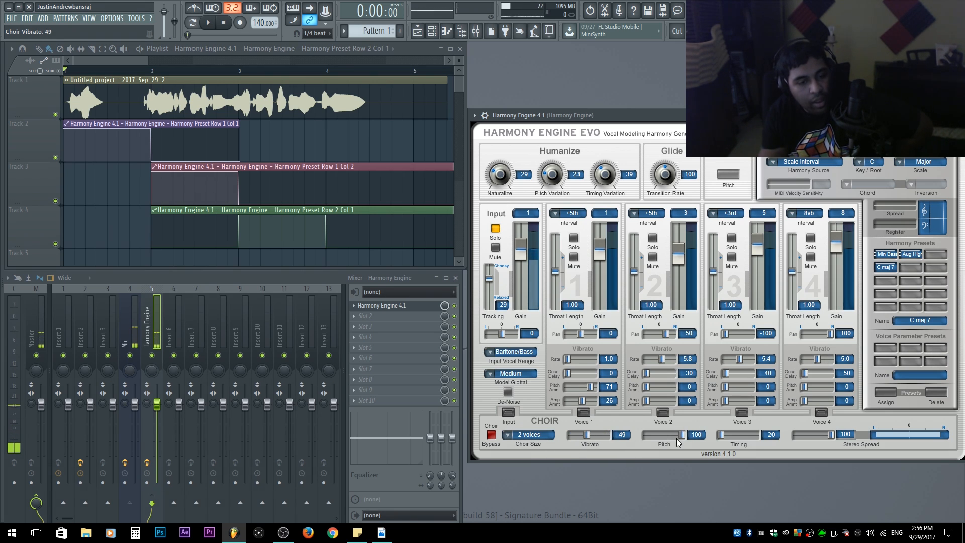
left_click_drag(677, 439, 655, 437)
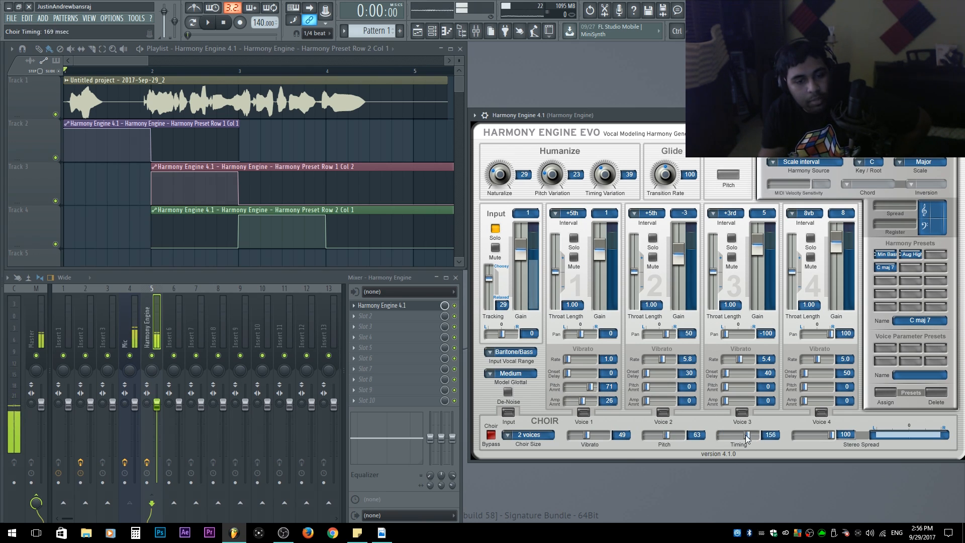
left_click_drag(734, 440, 738, 443)
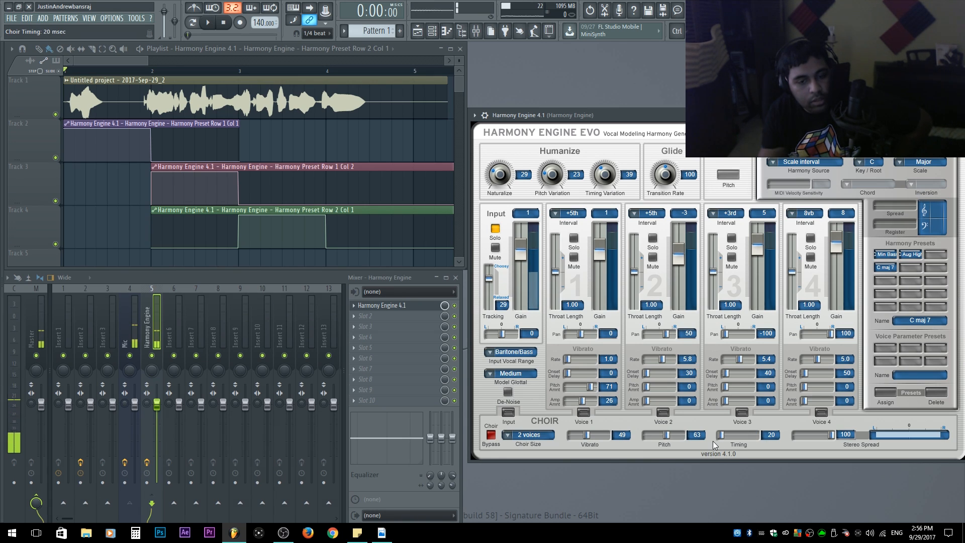
left_click_drag(832, 434, 814, 443)
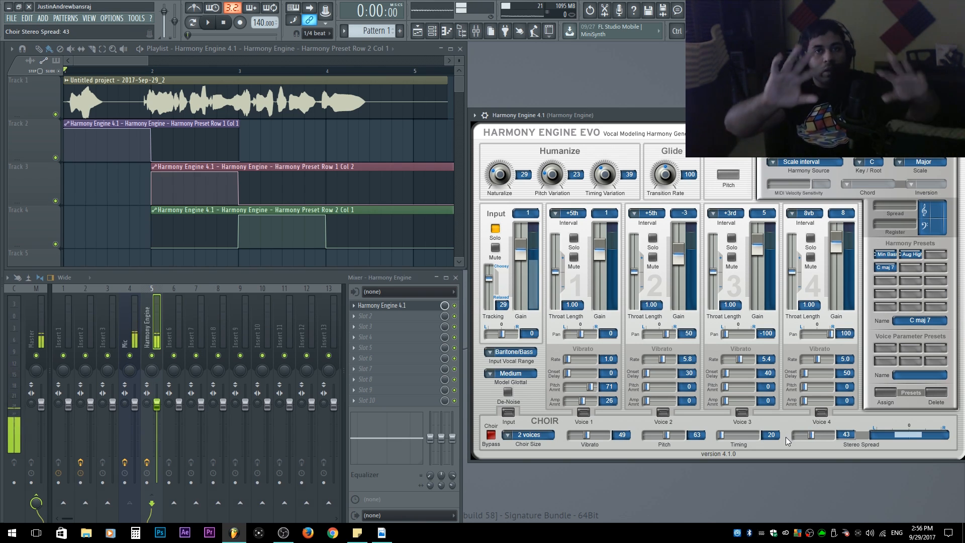
left_click_drag(811, 435, 733, 458)
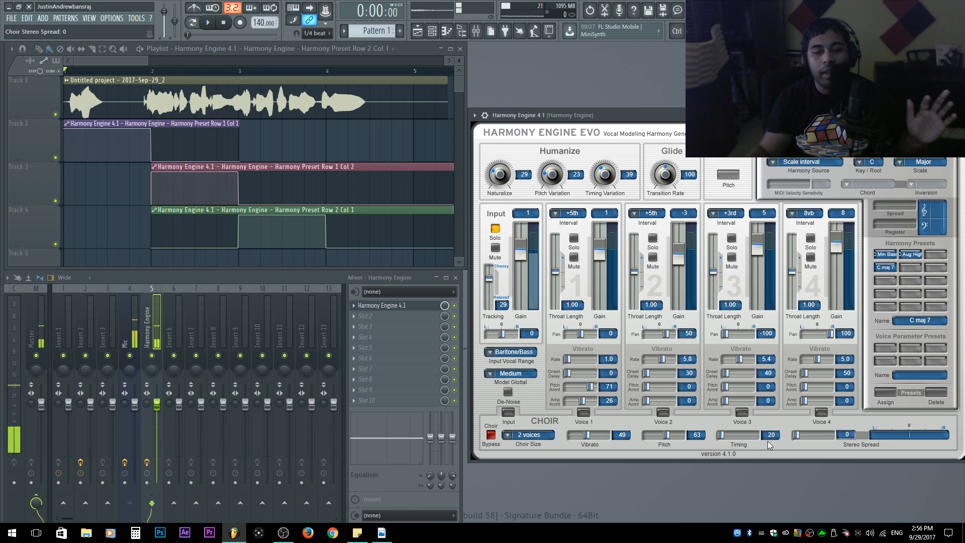
left_click_drag(799, 436, 833, 443)
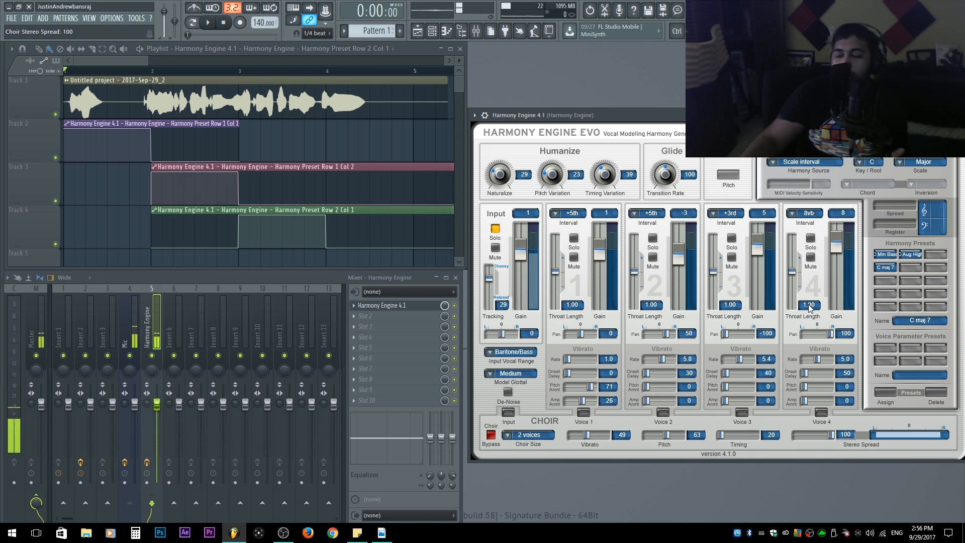
Move the Harmony Engine window lower to reveal its full interface, and view the Antares effects available for the Harmony Engine track's slot 2
left_click(128, 362)
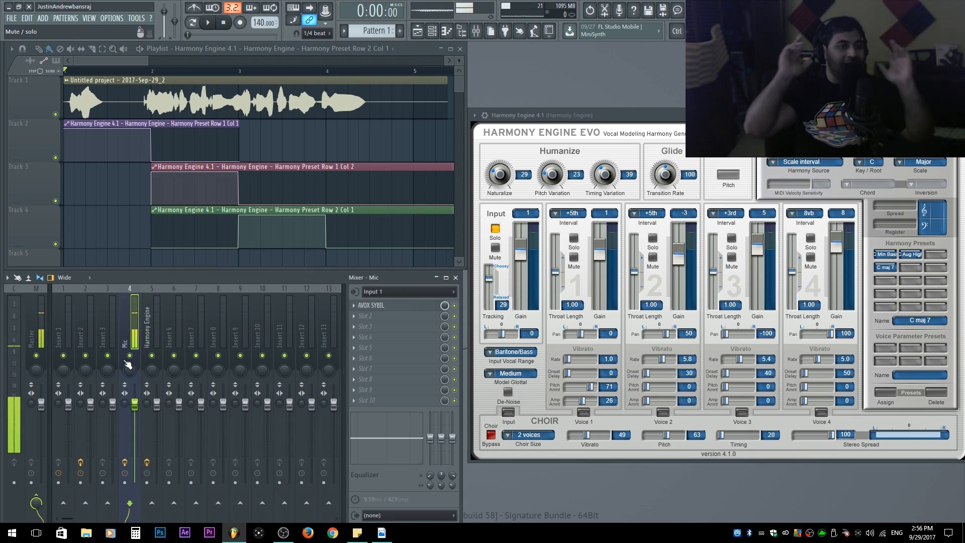
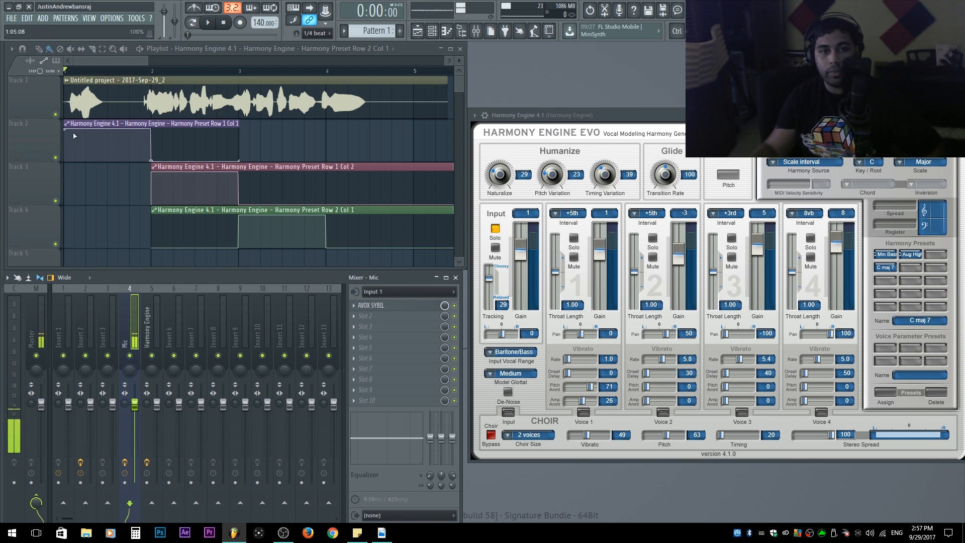
left_click(618, 129)
left_click_drag(622, 110, 618, 169)
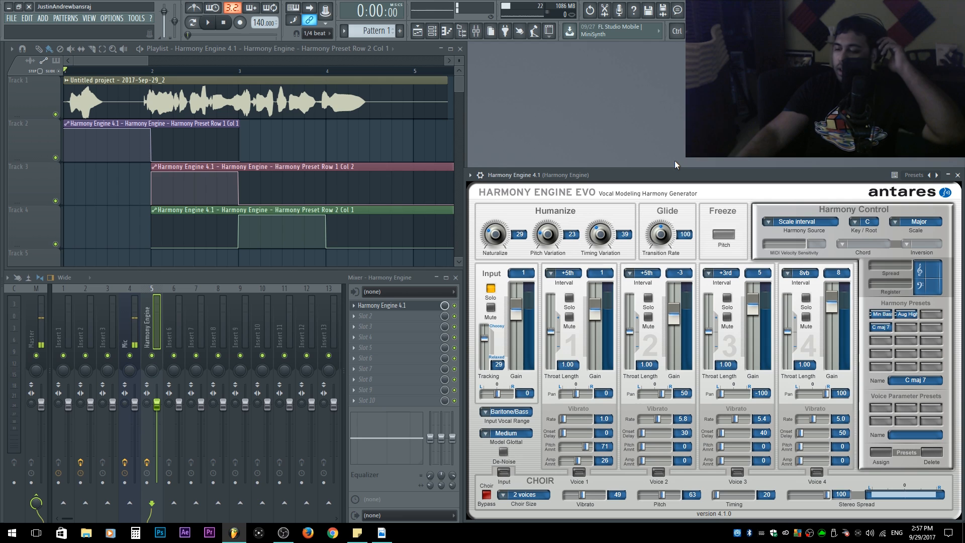
left_click(393, 316)
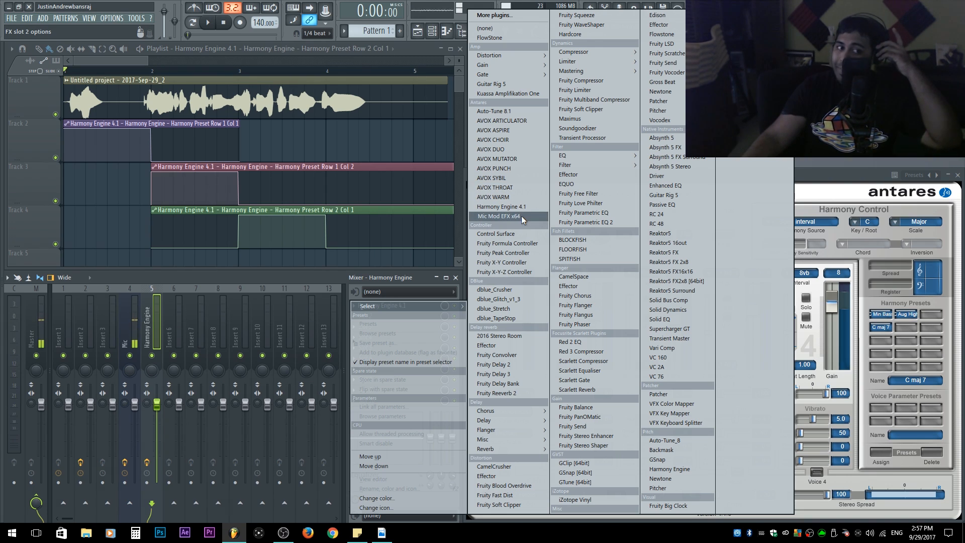
left_click(823, 168)
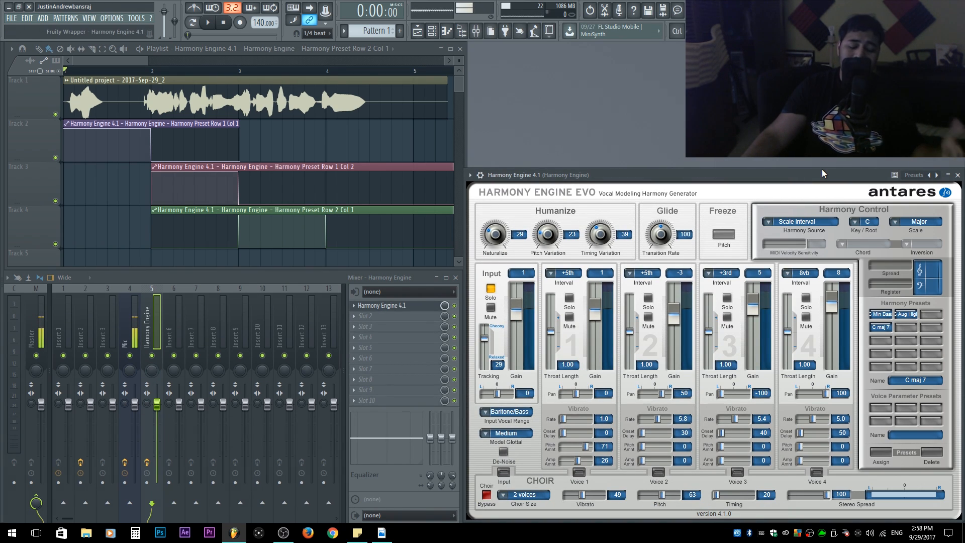